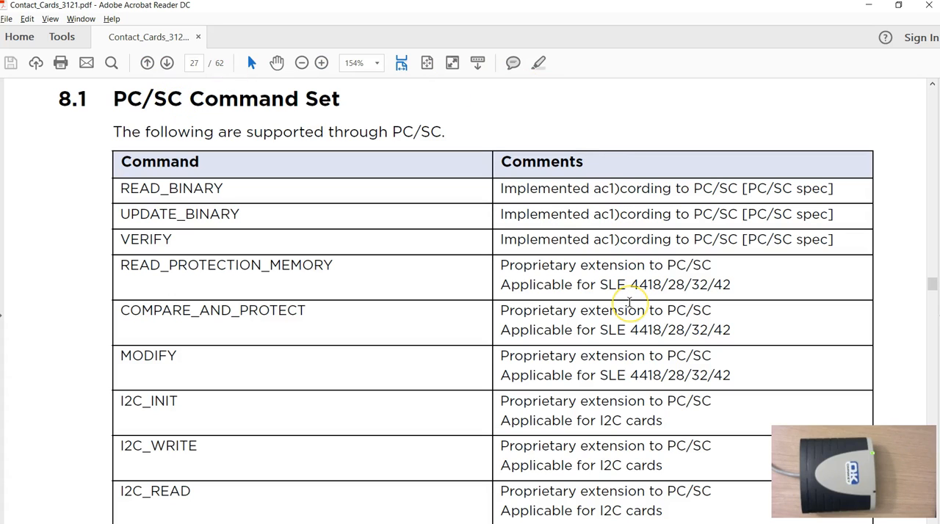
Switch to Understanding Contact Cards, list the available readers and connect to the OMNIKEY CardMan 3x21 0.
click(868, 6)
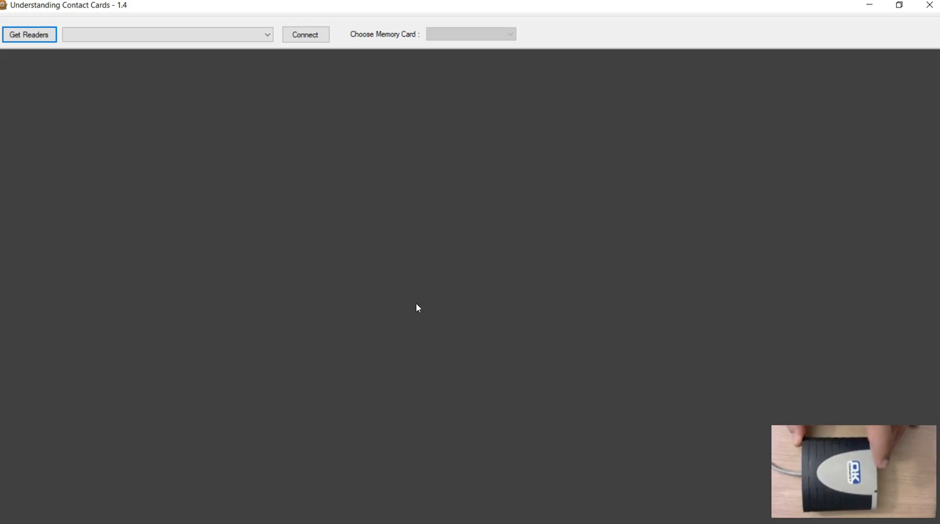
click(30, 38)
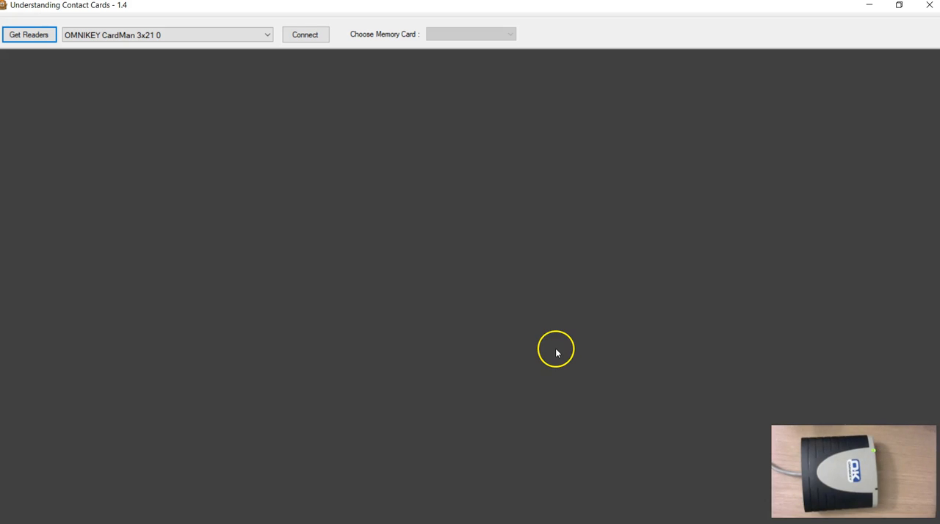
click(303, 37)
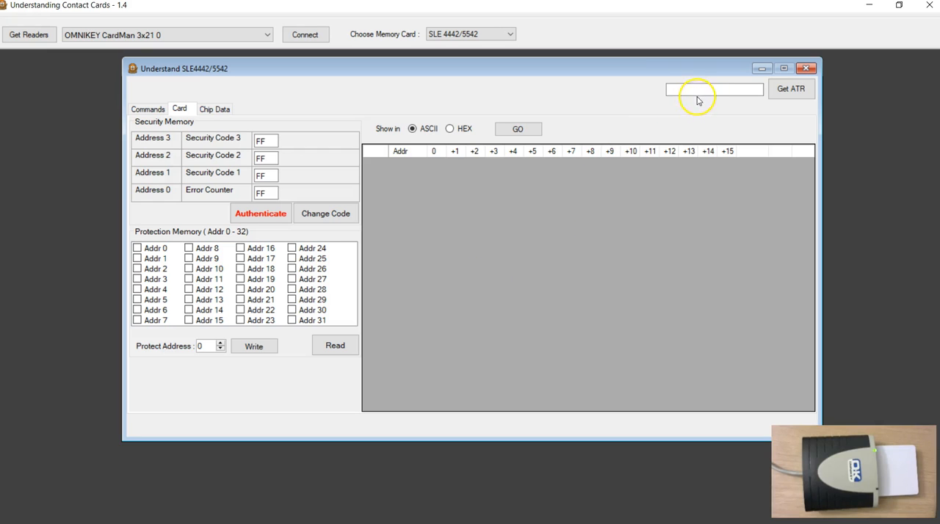
Retrieve the card's ATR and check its entry in the command log.
click(787, 94)
click(716, 89)
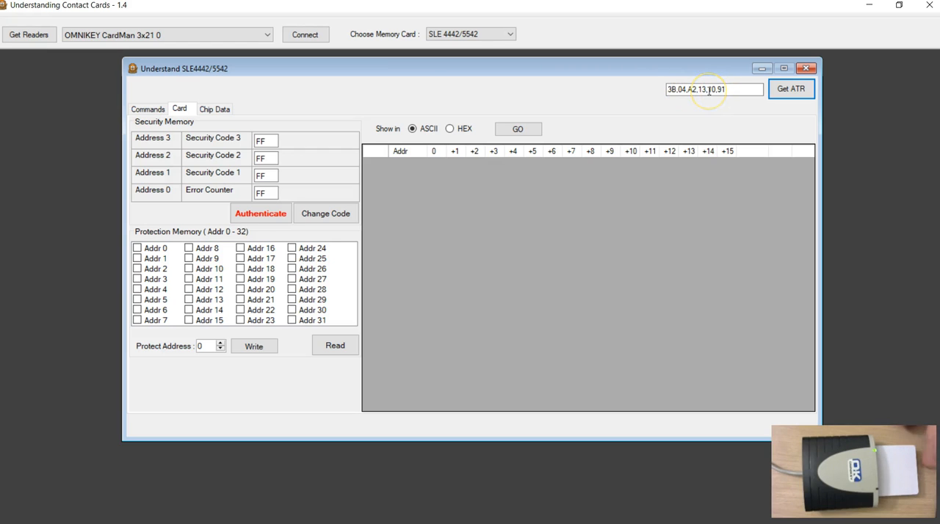
click(709, 91)
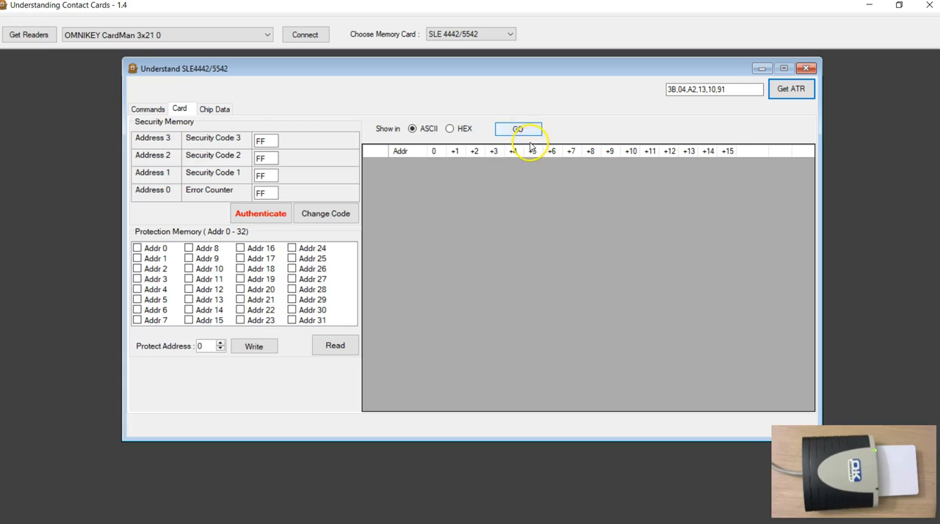
click(159, 108)
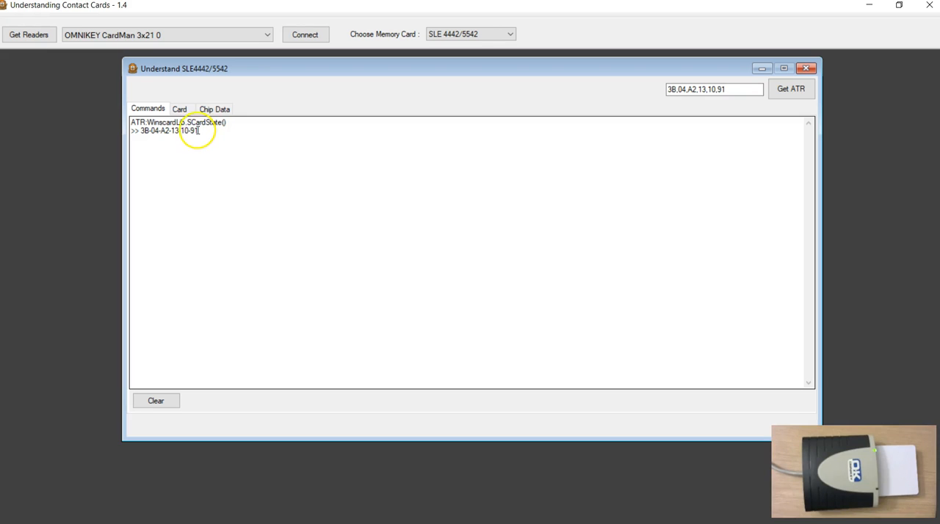
click(180, 108)
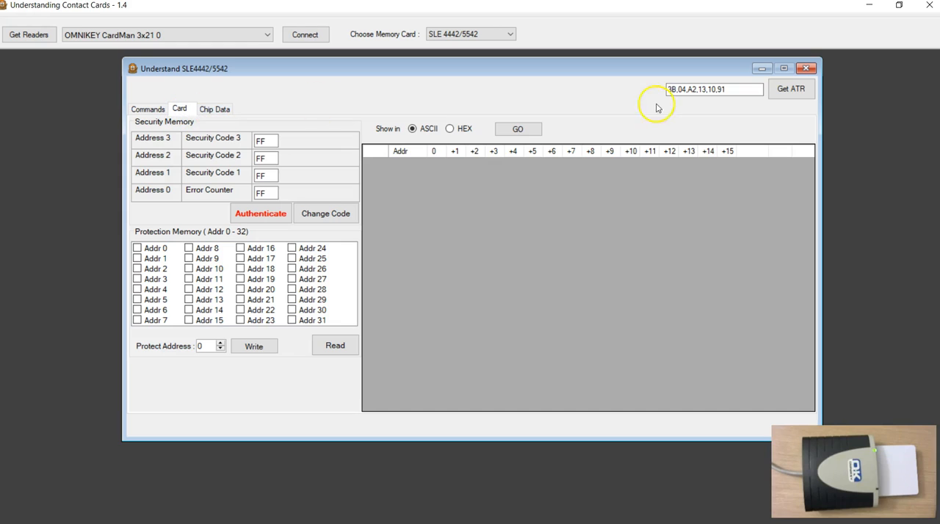
Read the whole main memory of the SLE 4442/5542 card and display it in HEX.
click(517, 130)
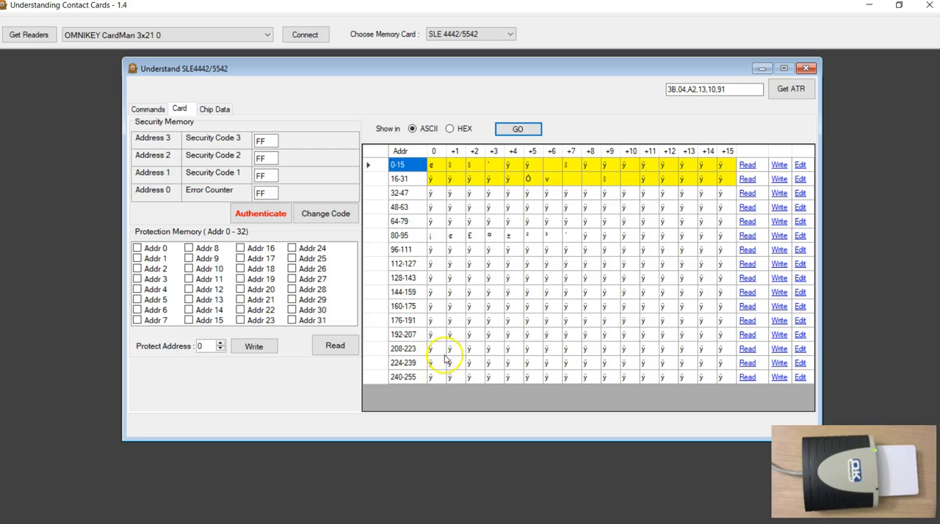
click(449, 129)
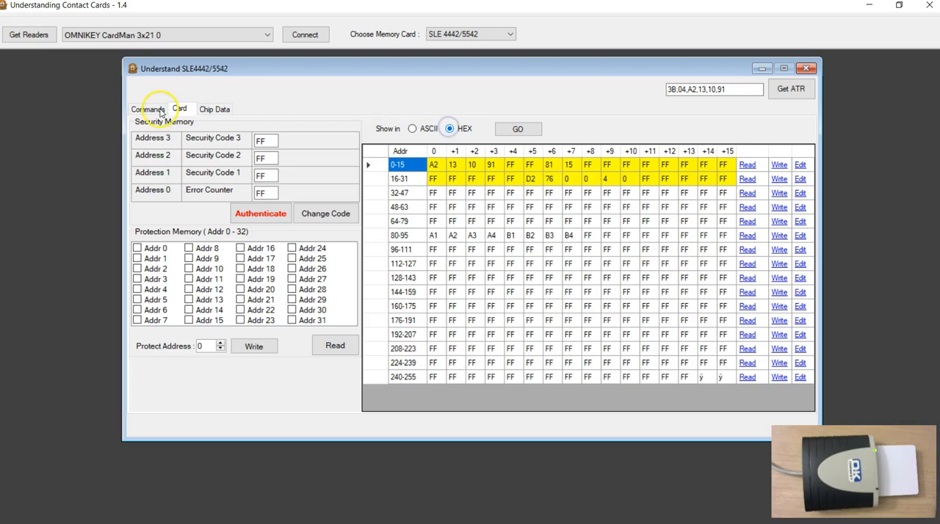
Open the command log and look up the Read Binary command format in section 8.1.1 of Contact_Cards_3121.pdf.
click(148, 108)
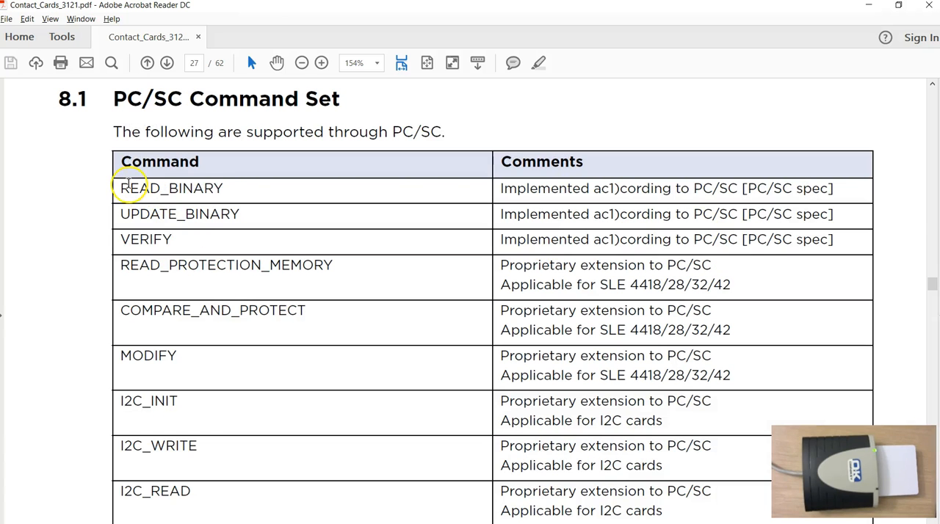
scroll(320, 269, down, 1)
scroll(321, 268, down, 10)
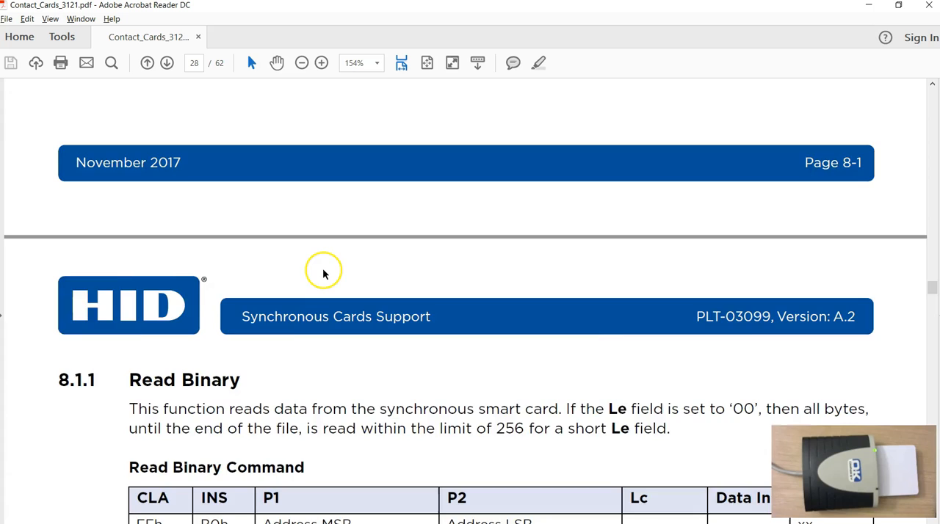
scroll(323, 273, down, 1)
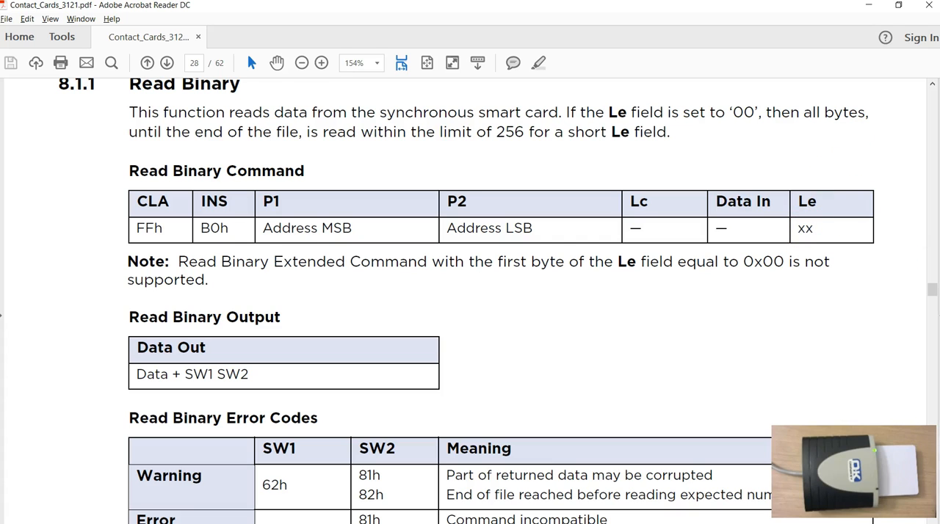
Return to Understanding Contact Cards and examine the 240-byte Read Memory command, its length byte and its response in the log.
key(alt+Tab)
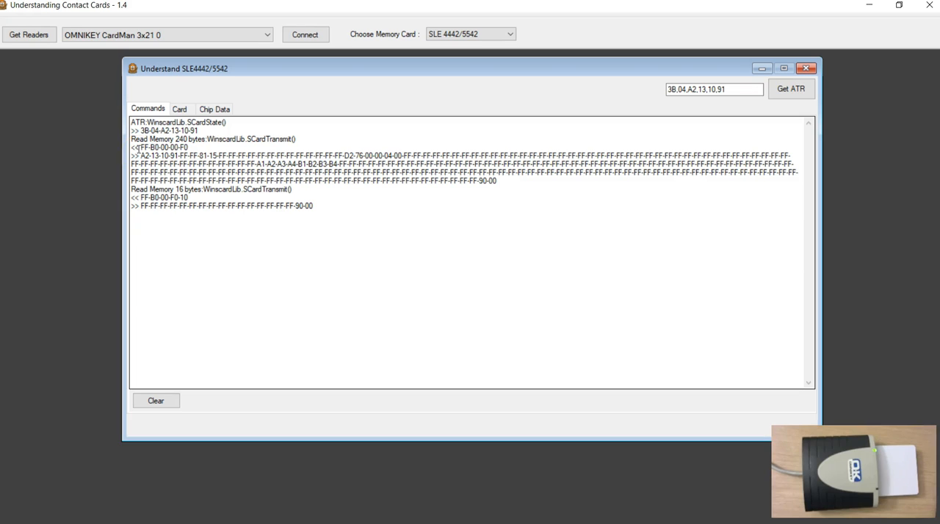
drag(141, 148, 180, 148)
click(180, 161)
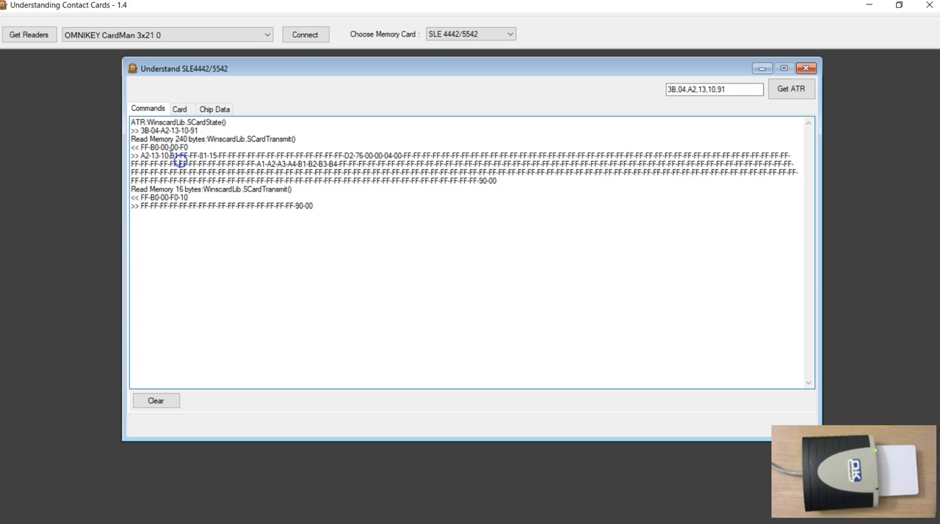
double_click(168, 148)
click(180, 148)
double_click(182, 149)
drag(501, 184, 105, 150)
click(283, 164)
click(182, 147)
double_click(183, 148)
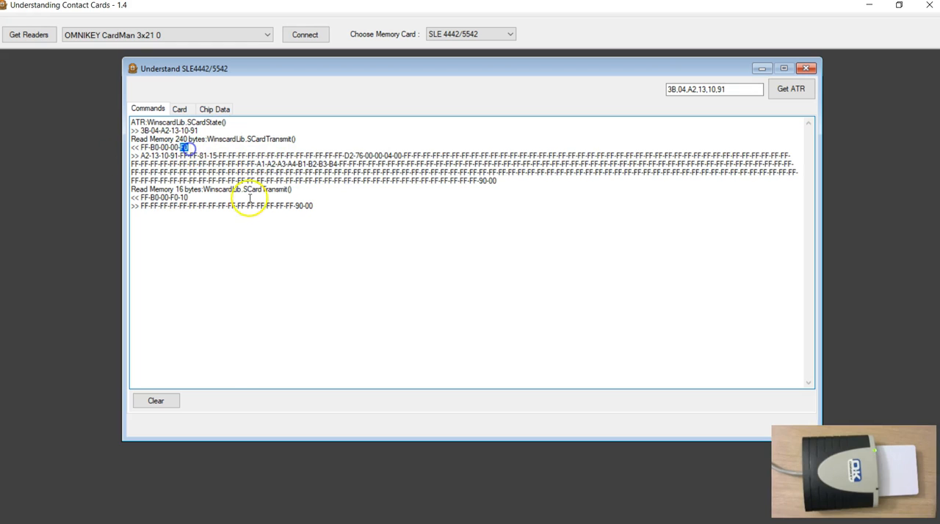
drag(504, 187, 134, 141)
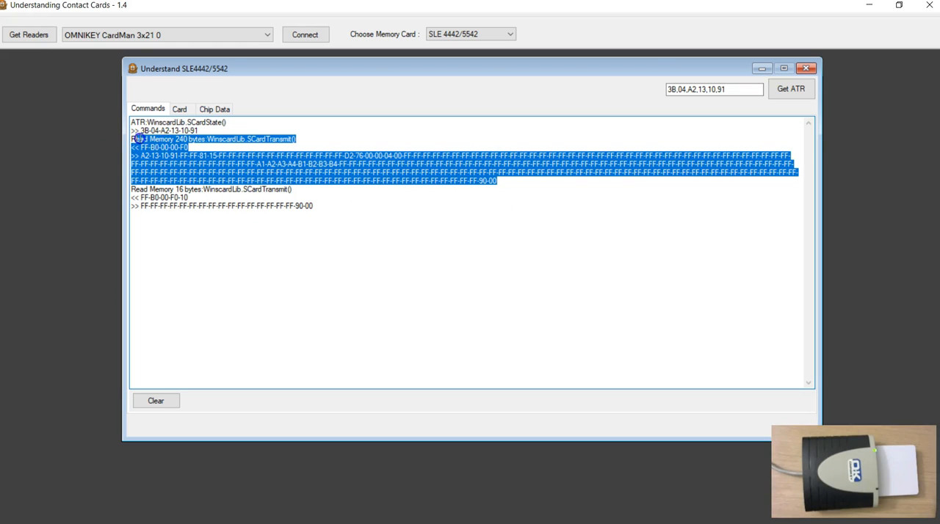
Examine the 16-byte Read Memory command in the log and the status bytes ending both read responses.
click(193, 189)
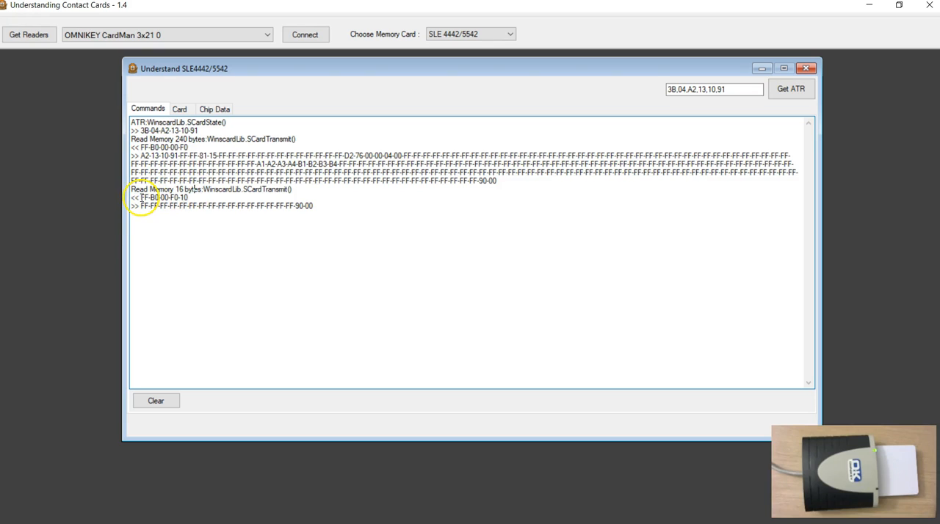
drag(141, 197, 190, 198)
click(206, 212)
click(485, 180)
click(375, 220)
click(294, 207)
click(312, 228)
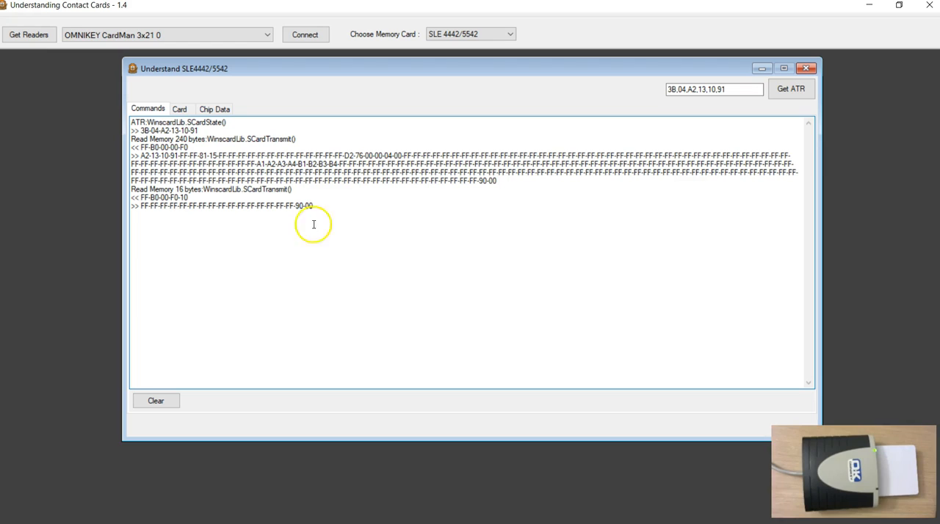
click(300, 206)
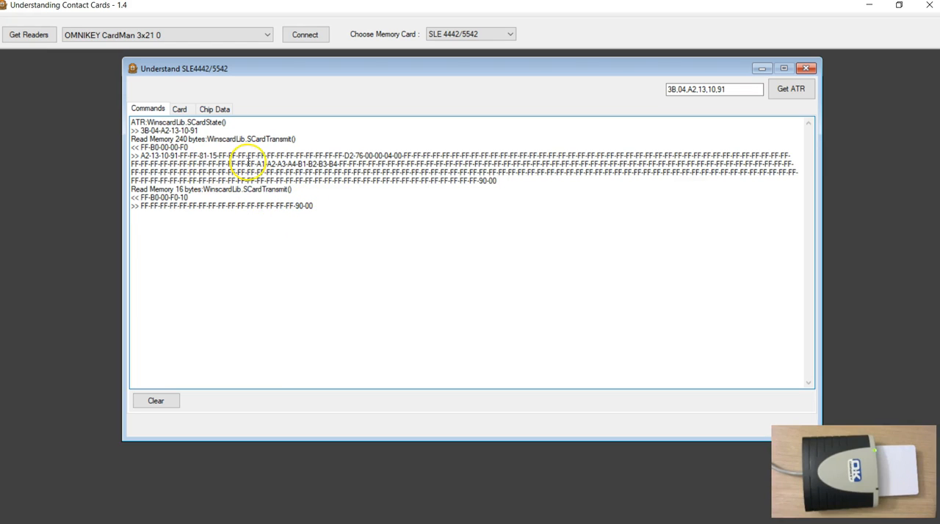
drag(487, 180, 159, 164)
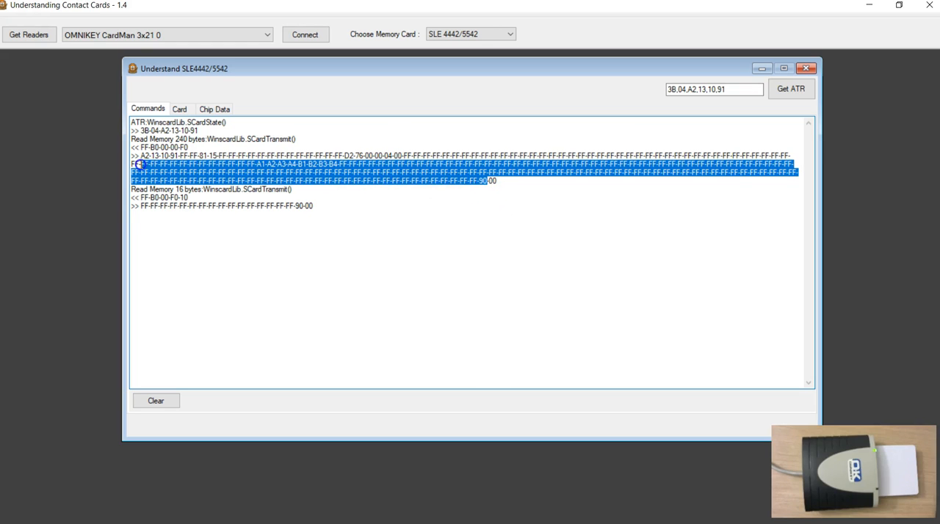
Compare the first bytes of the card's memory grid with the last four bytes of the ATR.
click(181, 110)
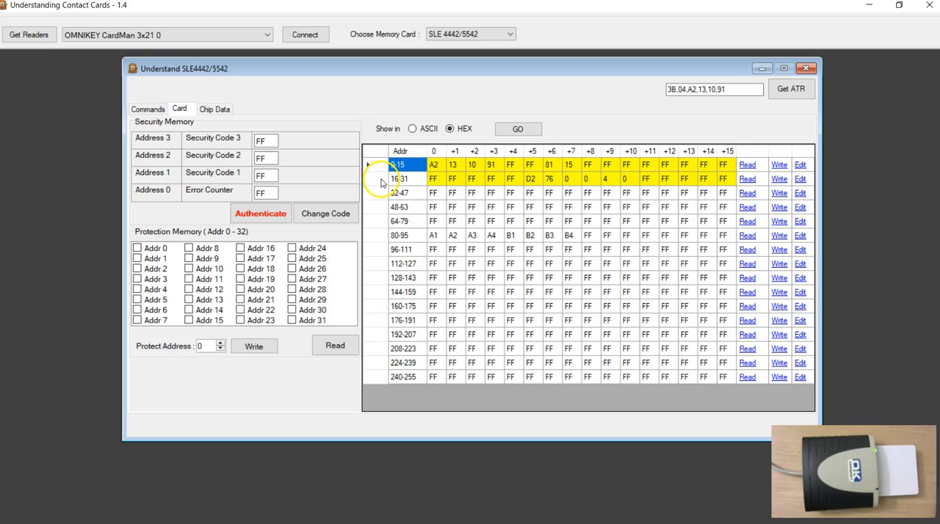
click(433, 165)
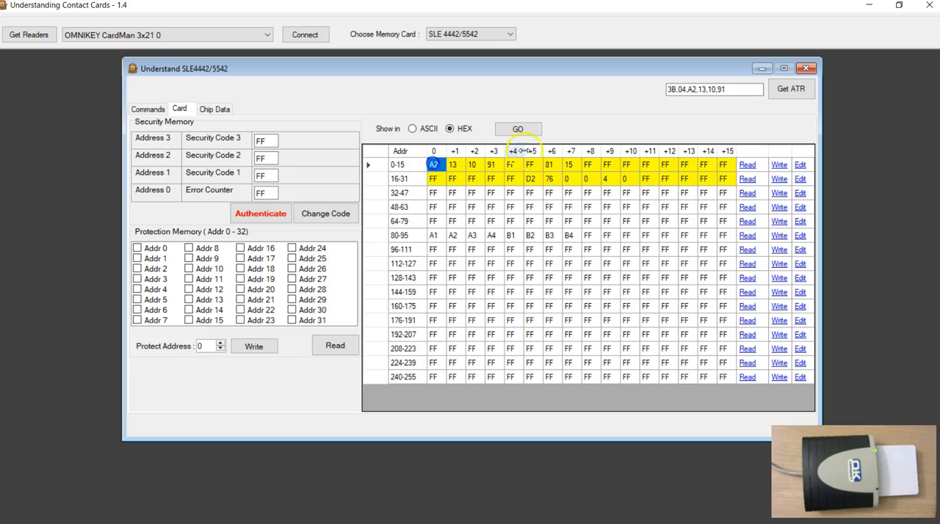
drag(693, 90, 720, 93)
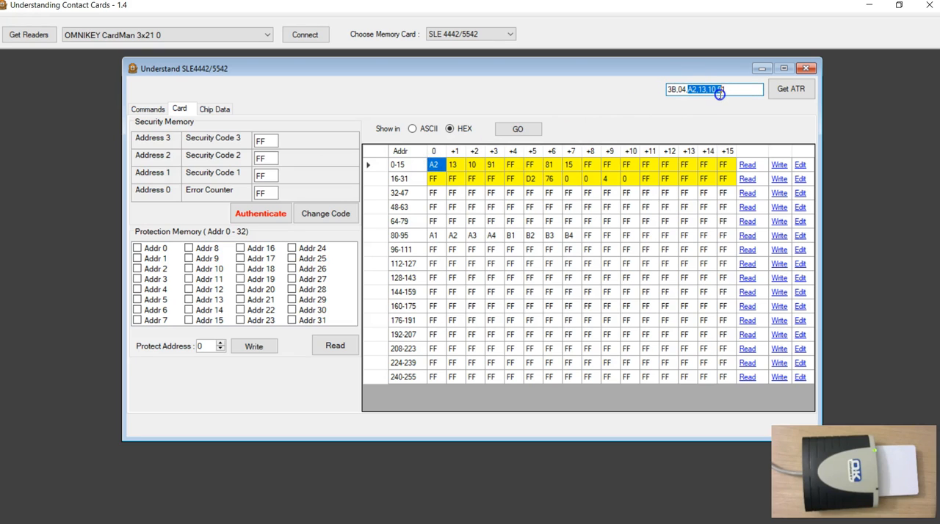
click(433, 192)
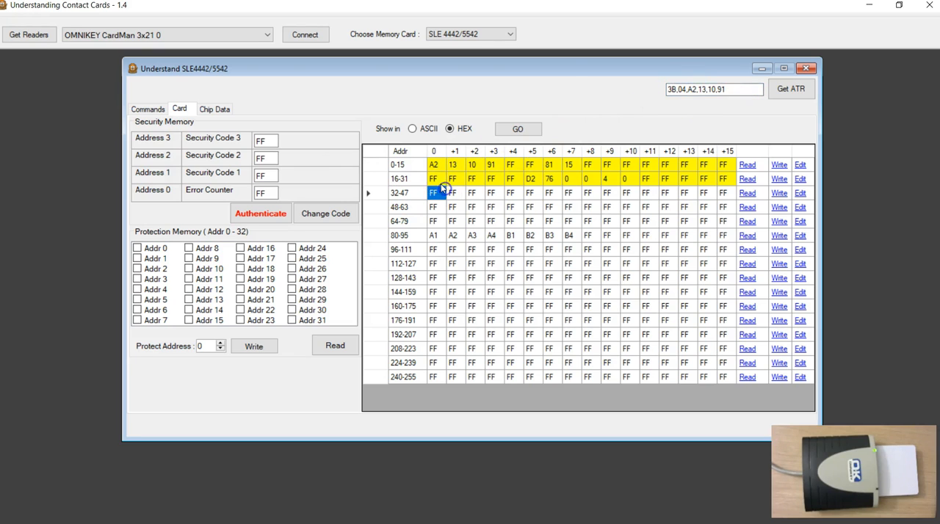
click(551, 166)
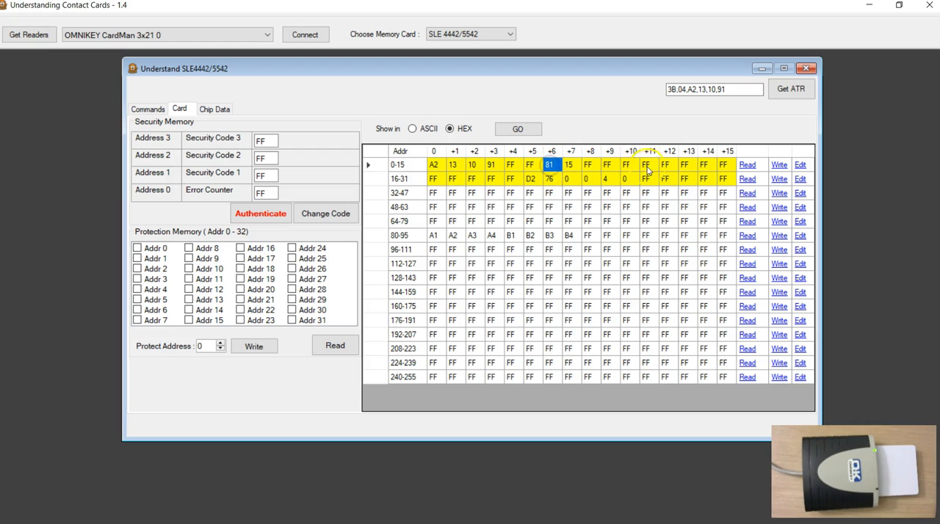
Review the decoded ATR header, ATR data and DIR data of the chip, and return to the card memory view.
click(212, 109)
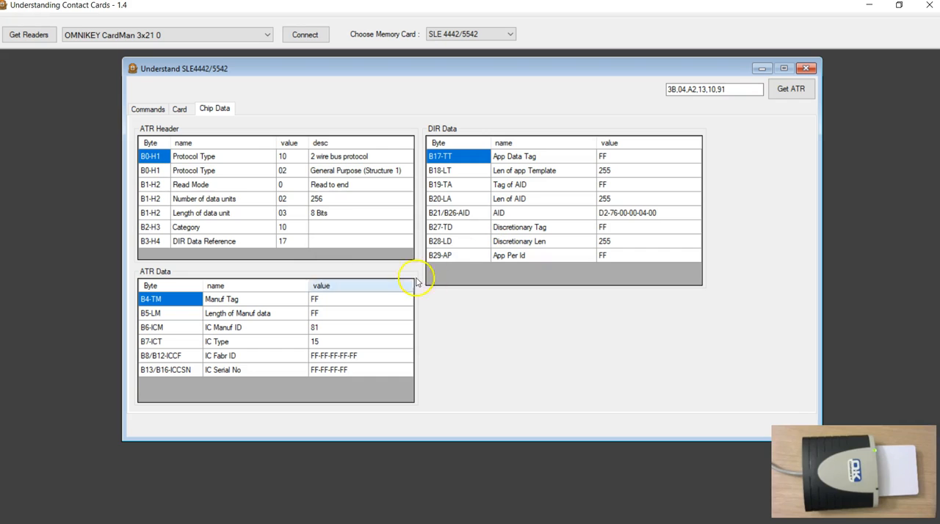
click(148, 109)
click(180, 109)
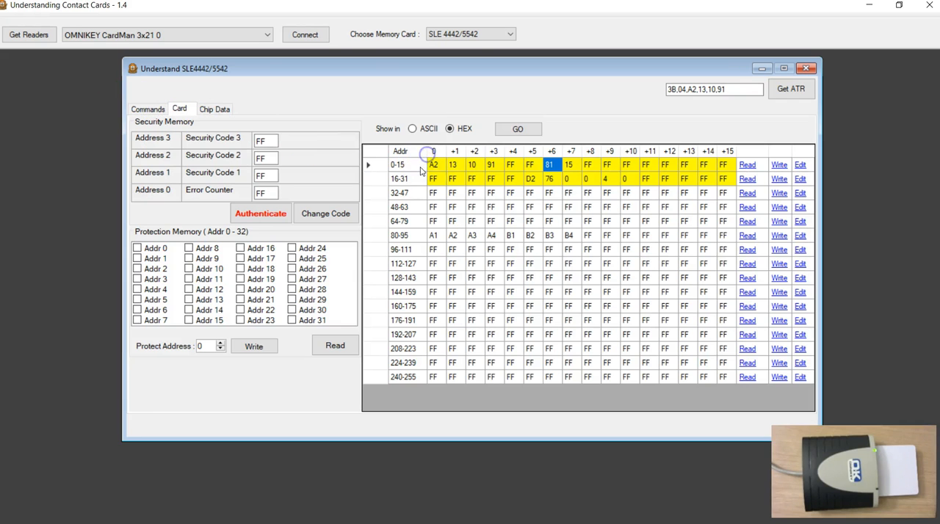
Inspect the highlighted protectable memory area, going through the first four bytes of row 0-15 one by one.
click(491, 179)
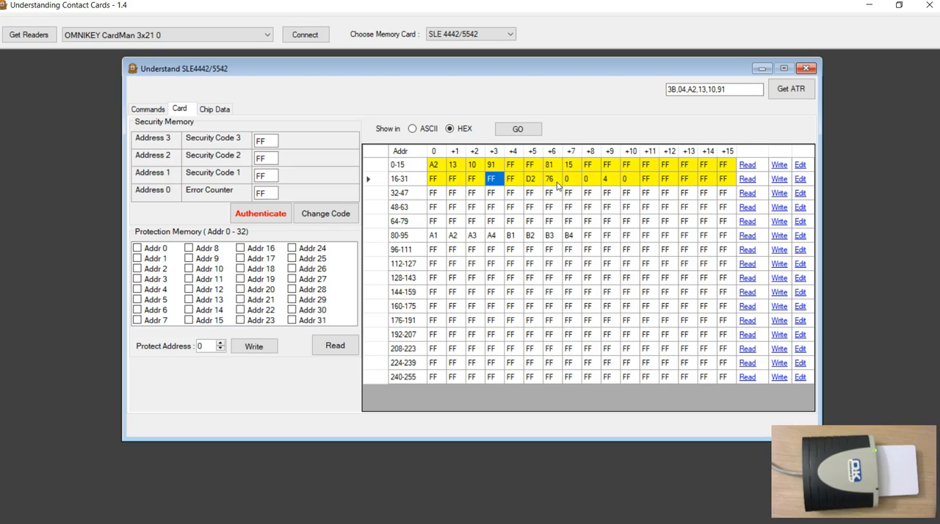
click(433, 164)
click(453, 166)
click(472, 165)
click(491, 165)
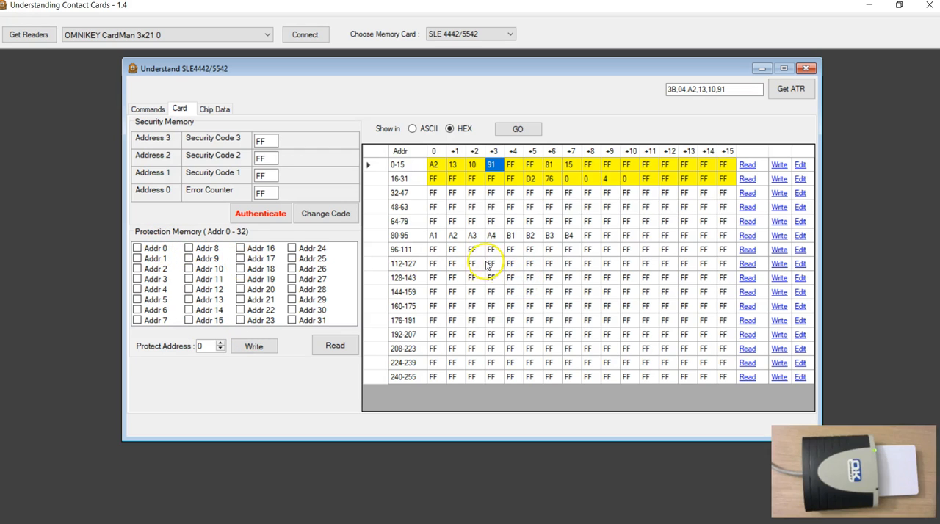
Examine the data bytes stored in row 80-95 and the unprotected rows of the memory grid.
click(461, 266)
click(442, 239)
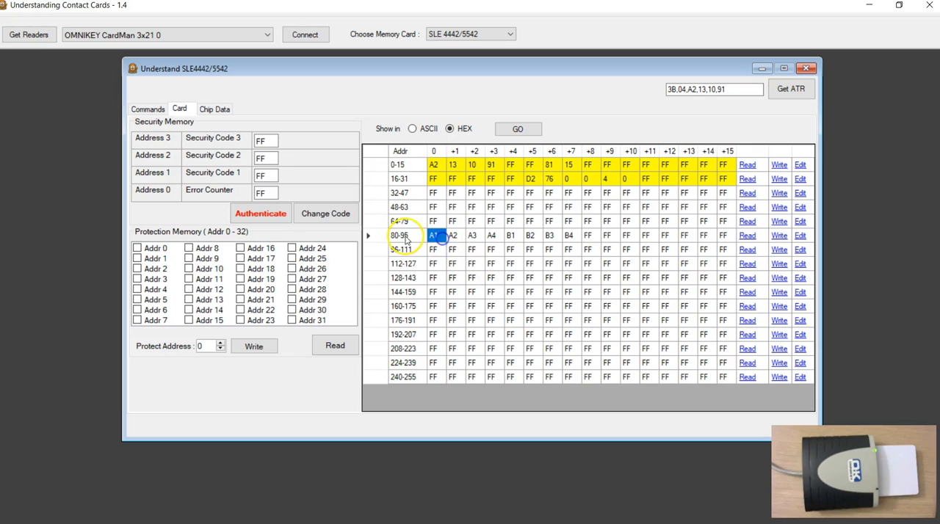
drag(380, 237, 396, 237)
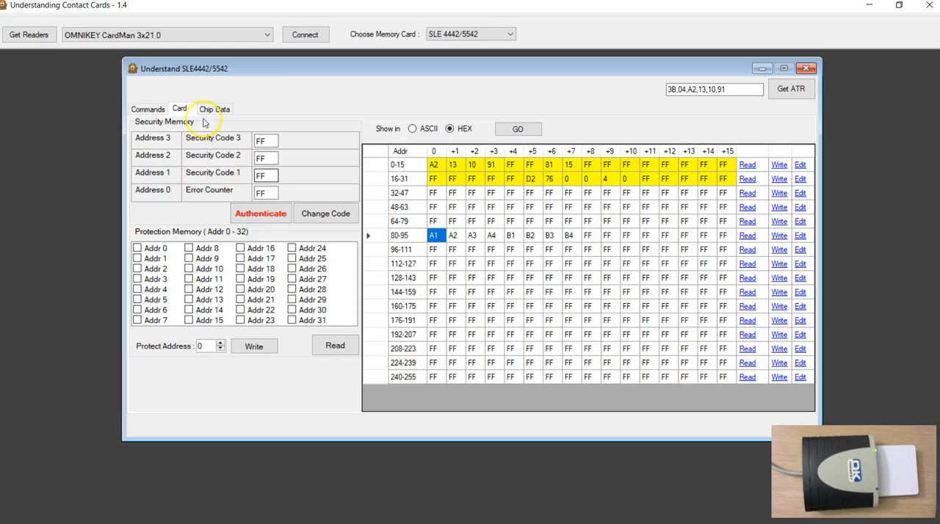
click(148, 108)
click(180, 109)
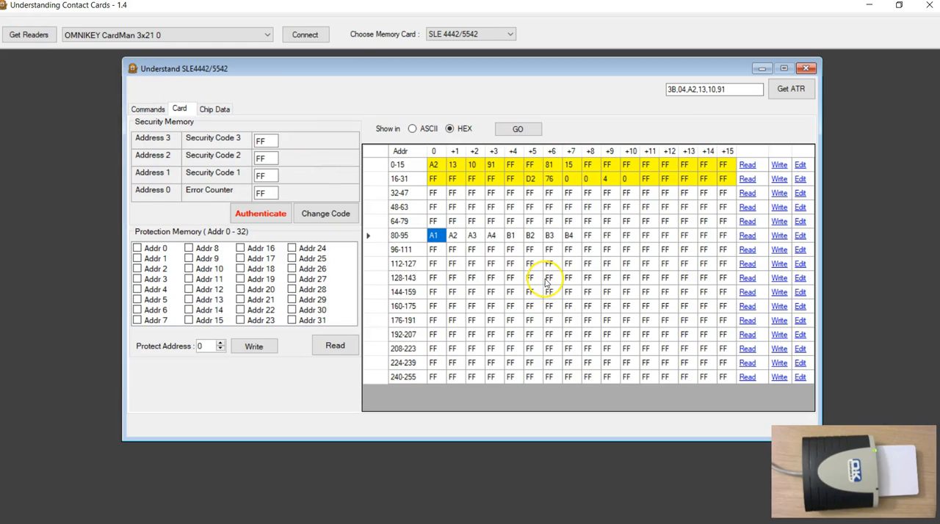
click(504, 221)
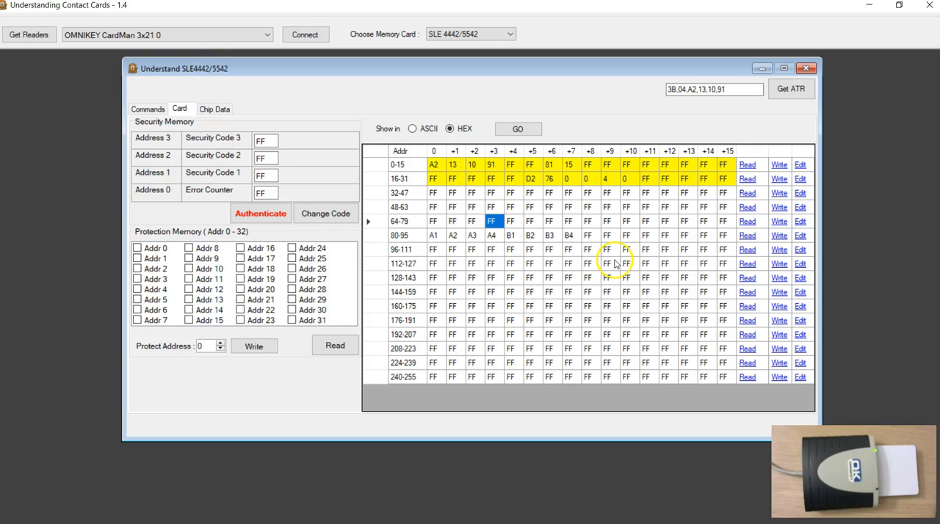
Enter D1, D2, D3, D4 and D5 as the first five bytes of row 32-47 in the memory grid.
click(433, 194)
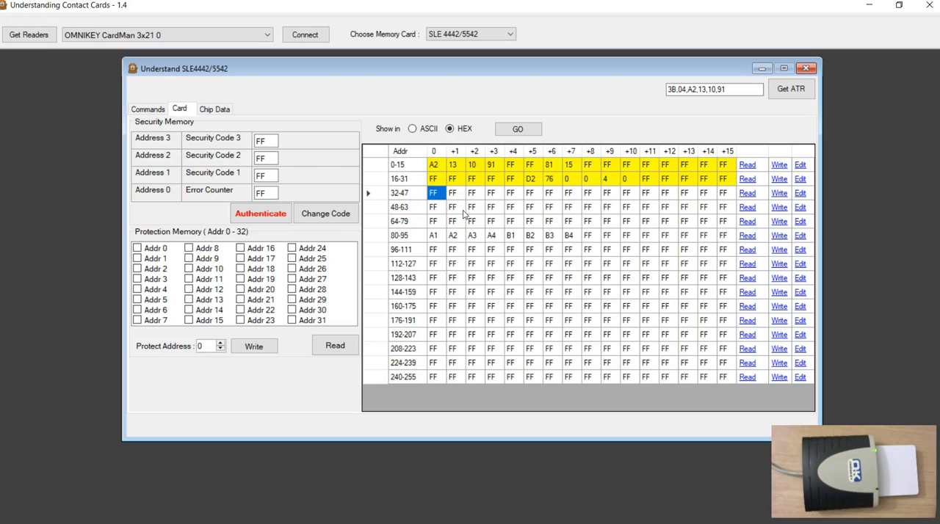
text(d1)
key(Tab)
text(d2)
key(Tab)
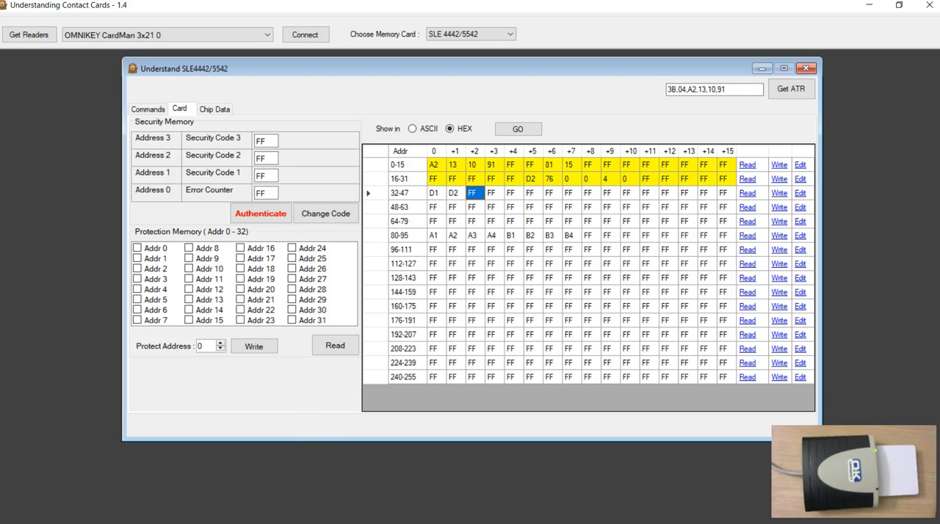
click(477, 190)
text(d3)
key(Tab)
text(d4)
key(Tab)
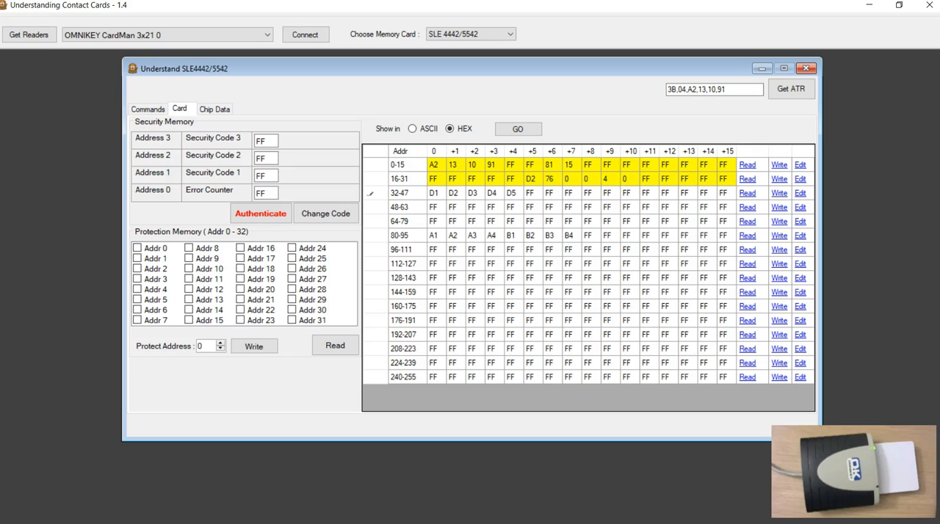
Try to write row 32-47 to the card, and inspect the logged write command and its response.
click(780, 195)
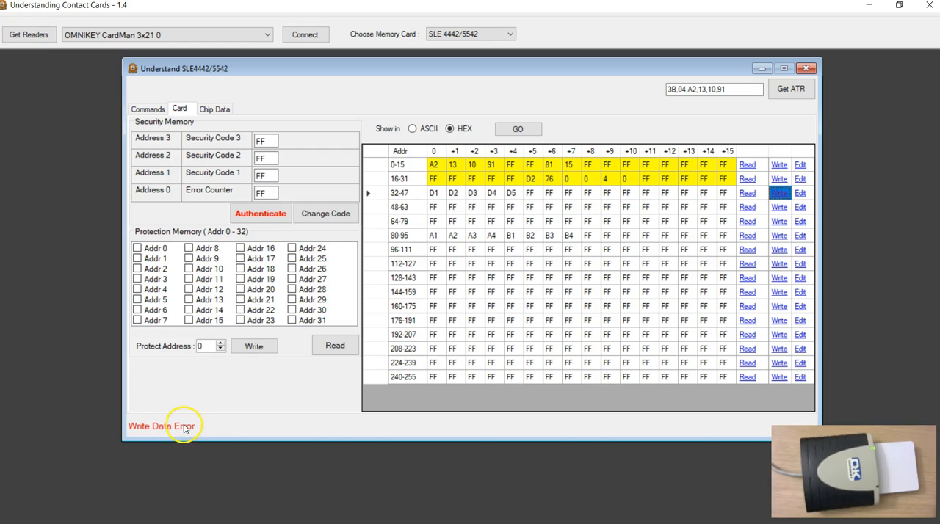
click(154, 109)
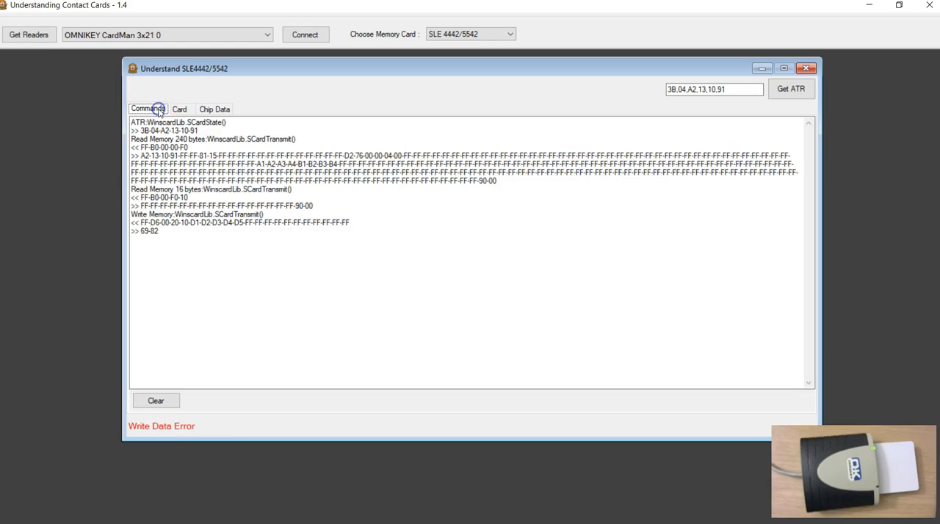
drag(141, 223, 149, 224)
click(187, 238)
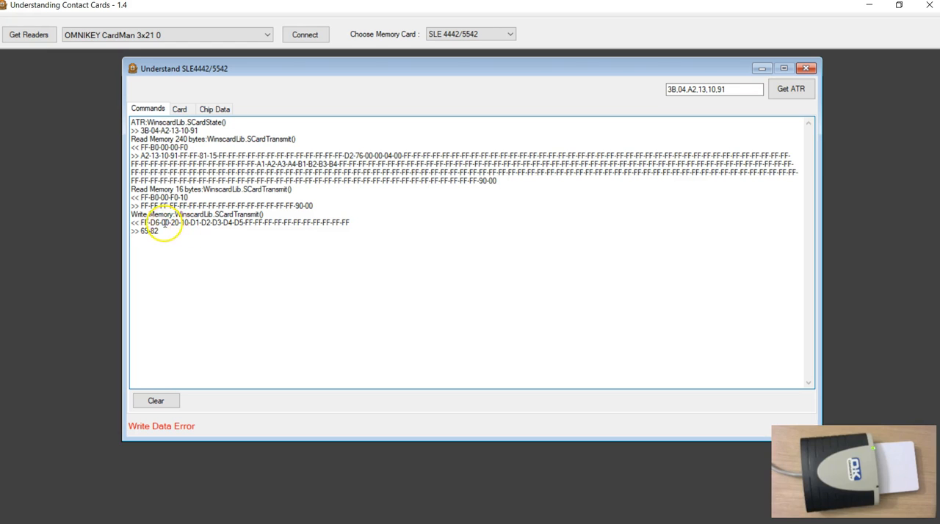
drag(235, 224, 318, 224)
click(255, 247)
Switch to the Contact_Cards_3121.pdf manual in Adobe Acrobat Reader and review the Update Binary command in section 8.1.2.
key(alt+Tab)
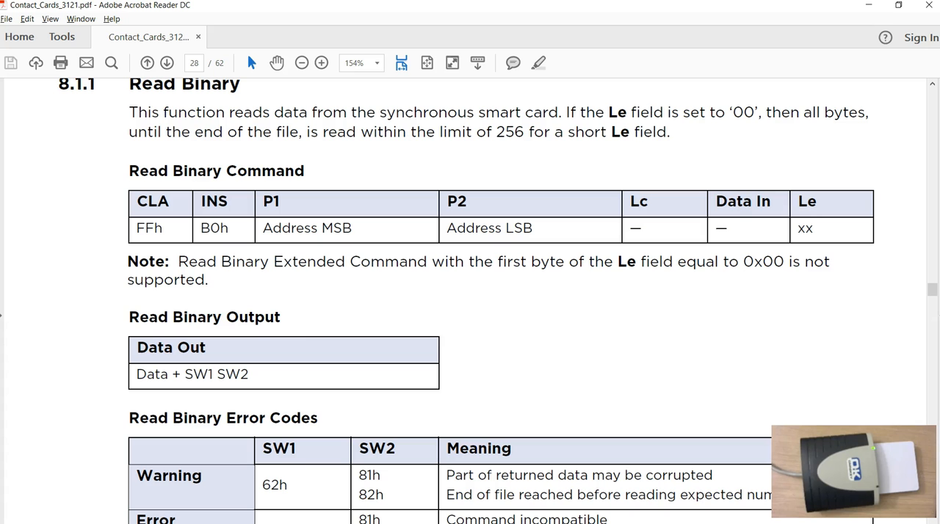
scroll(429, 397, down, 15)
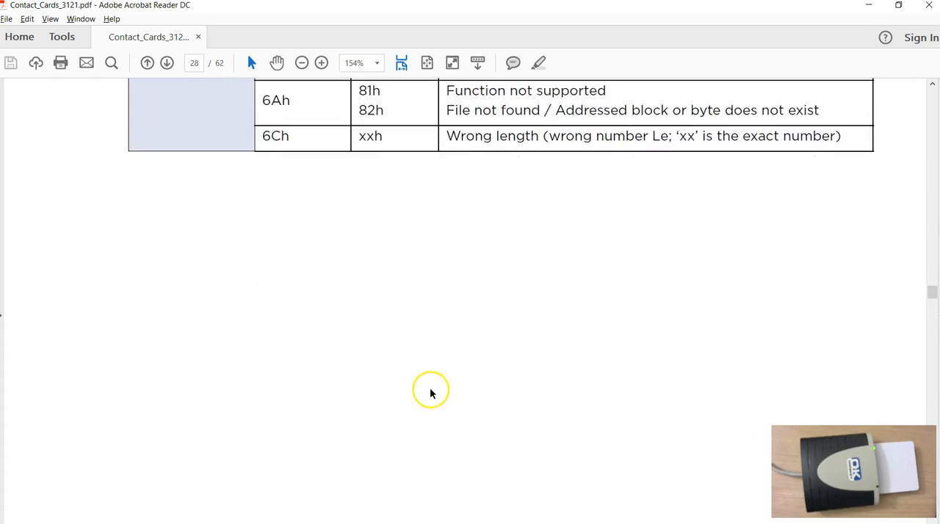
scroll(430, 395, down, 5)
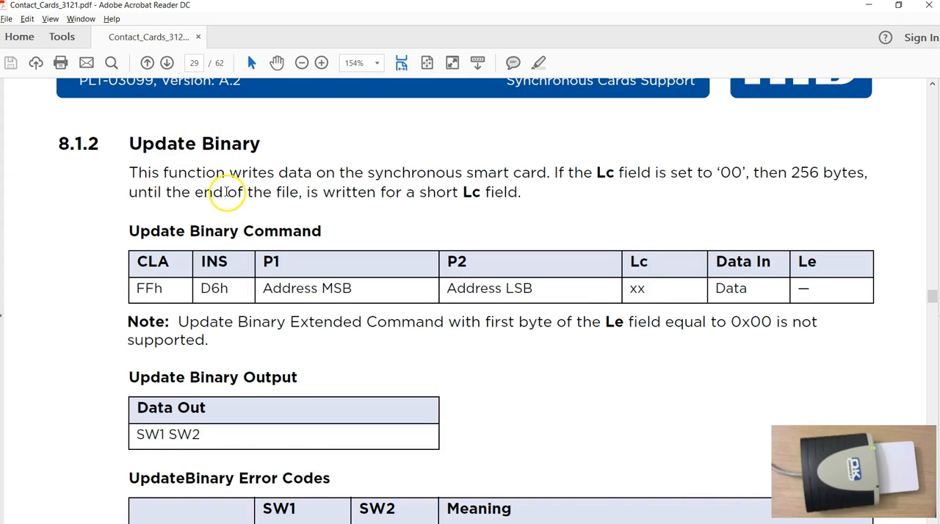
scroll(226, 190, down, 1)
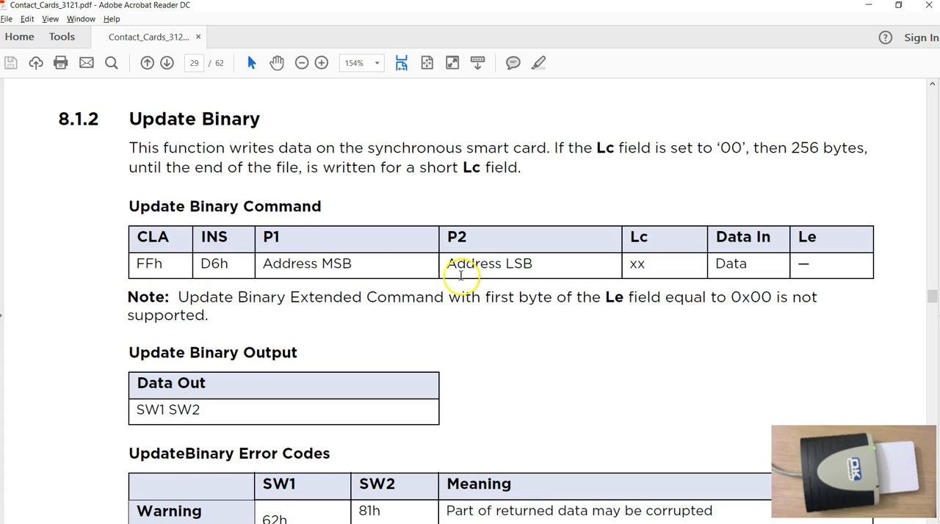
scroll(616, 284, down, 1)
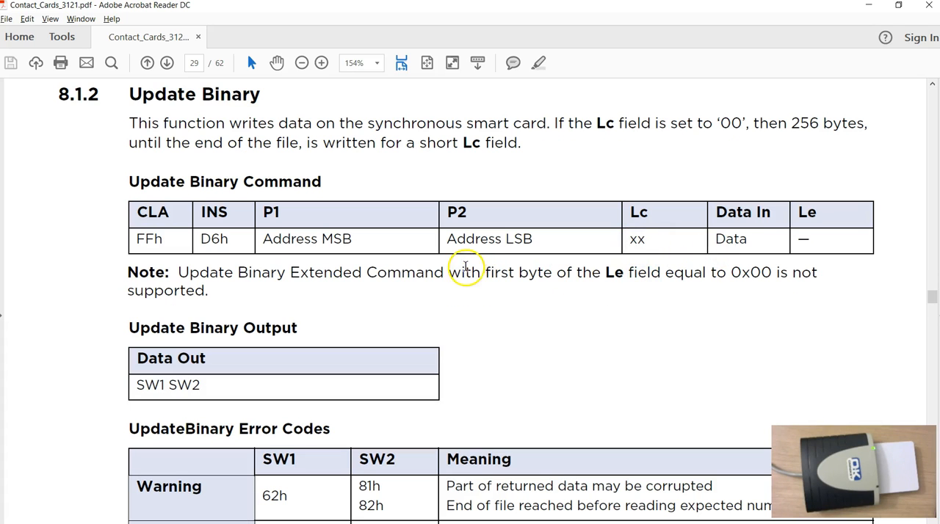
scroll(466, 267, down, 4)
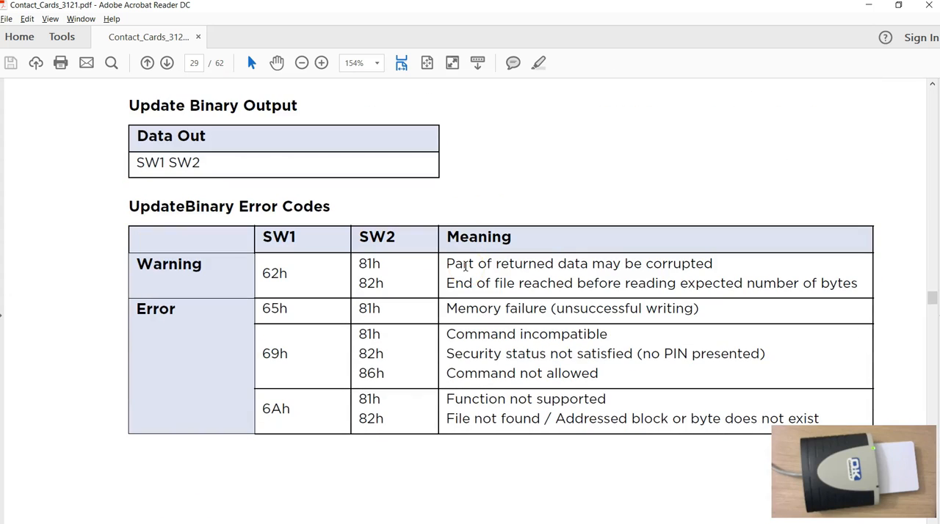
Look up status 69h 82h in the Update Binary error codes, and compare it with the response in the card tool's command log.
drag(272, 353, 263, 353)
drag(360, 354, 375, 354)
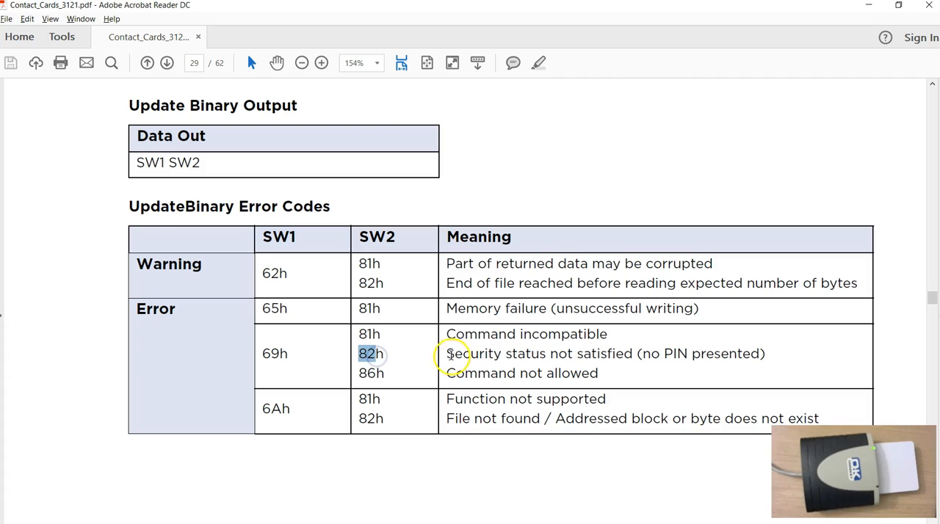
drag(447, 354, 714, 357)
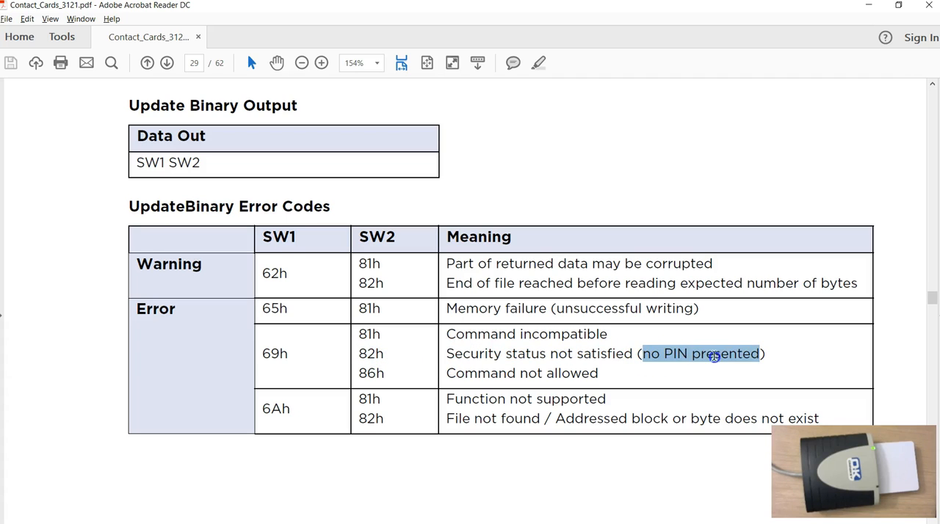
click(668, 360)
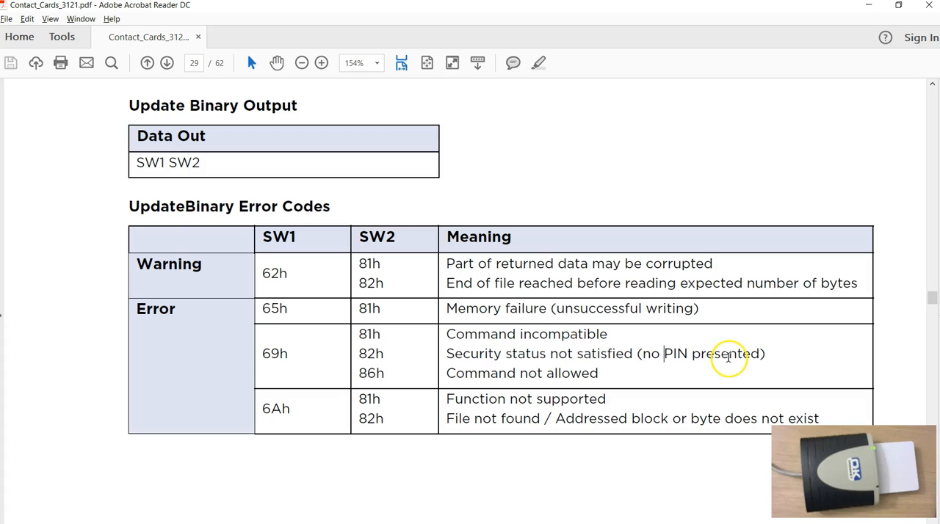
key(alt+Tab)
click(160, 233)
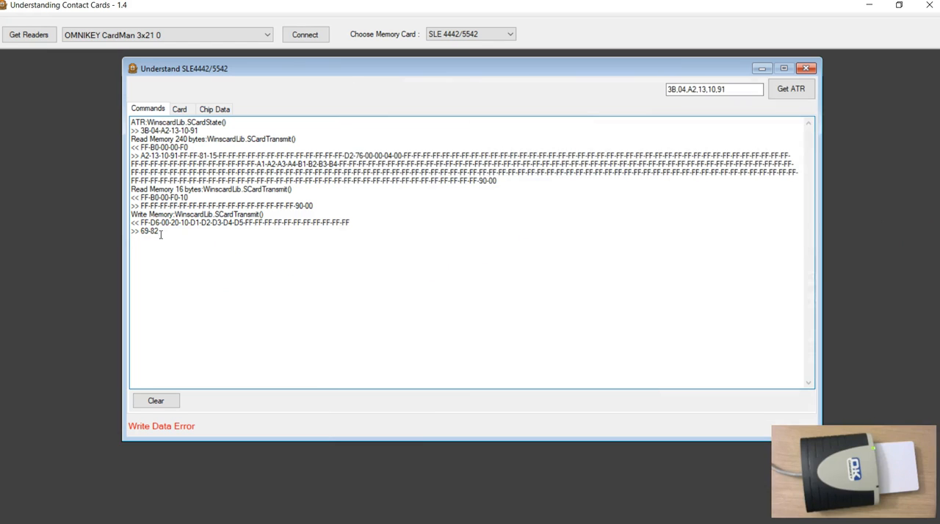
Authenticate to the card with the security code already filled in, and inspect the logged Verify command and response.
click(180, 108)
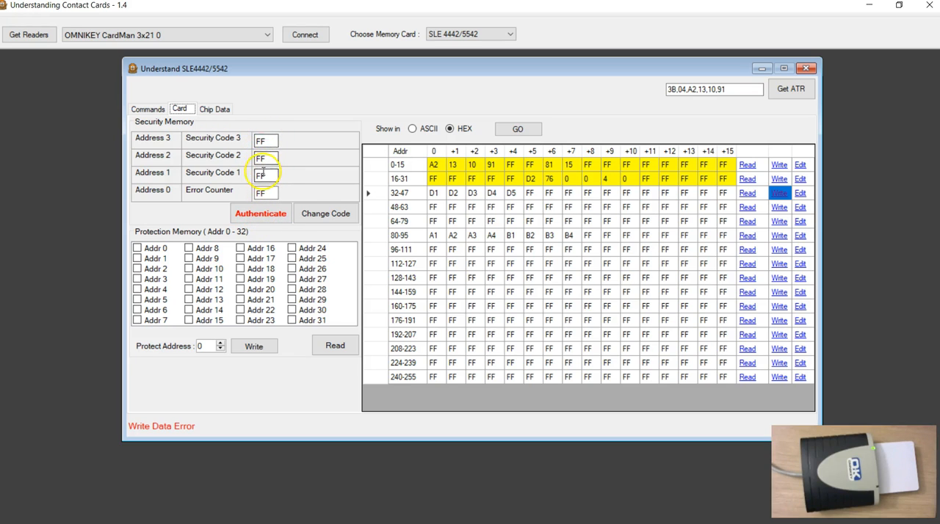
click(253, 215)
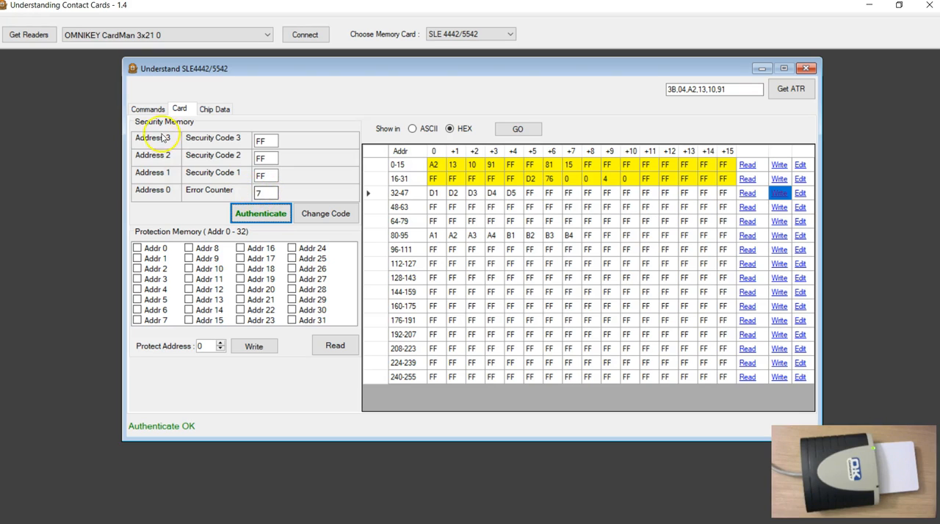
click(149, 109)
mouse_move(133, 238)
mouse_down()
mouse_move(111, 189)
mouse_move(129, 247)
mouse_up()
click(174, 265)
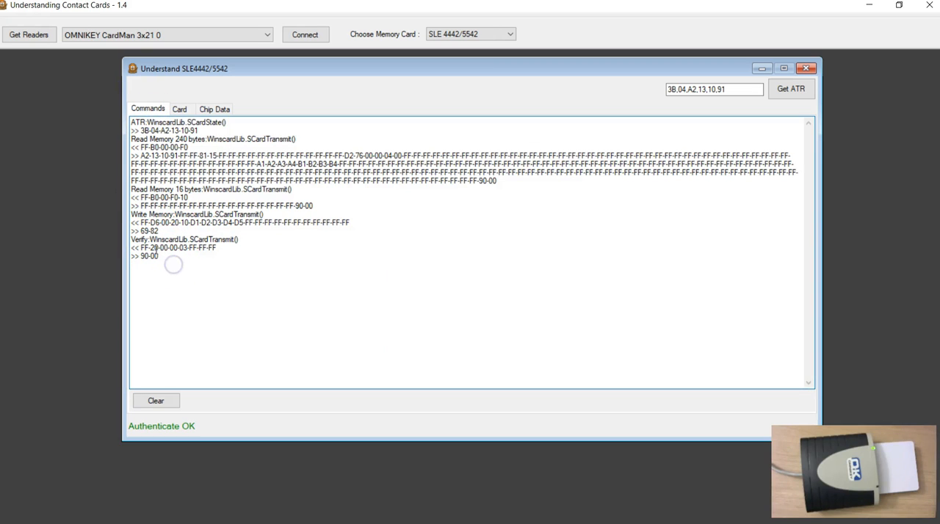
Switch back to the PDF manual and read the description of the Verify function in section 8.1.3.
key(alt+Tab)
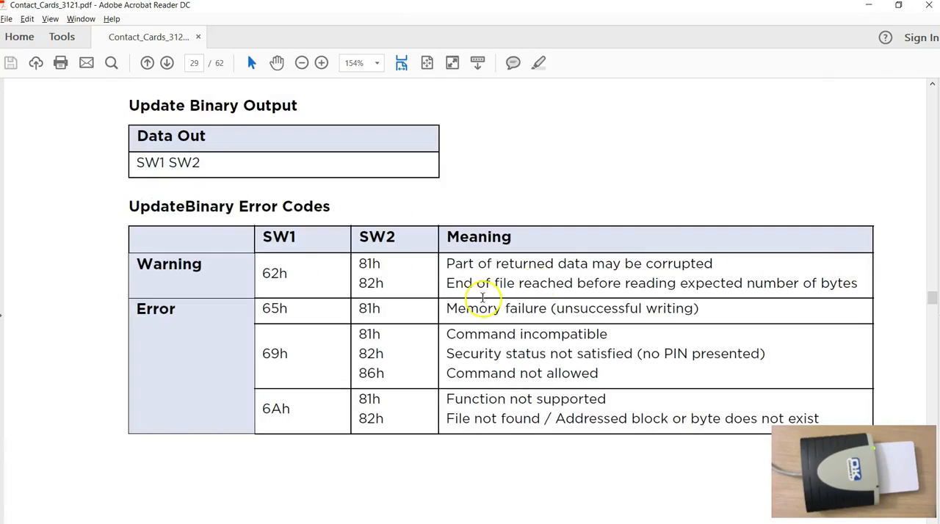
scroll(482, 297, down, 3)
scroll(340, 310, down, 10)
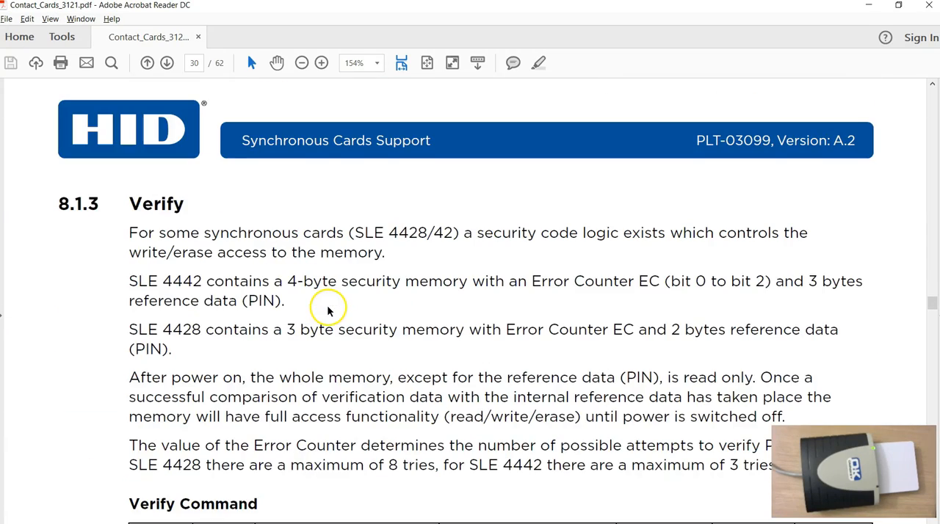
scroll(328, 307, down, 2)
scroll(327, 307, down, 1)
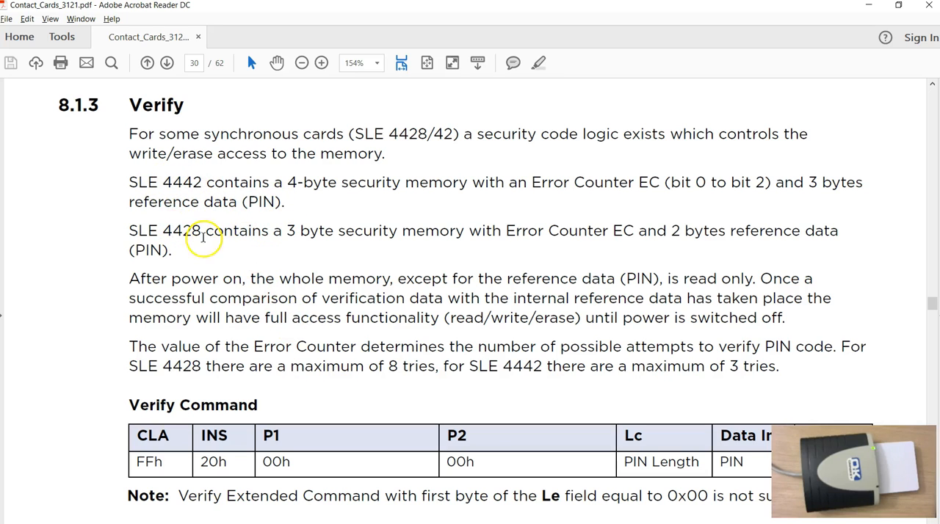
Study the Verify command's PIN fields and error codes, and return to the card tool to check the Verify response in the log.
scroll(481, 280, down, 2)
scroll(478, 279, down, 5)
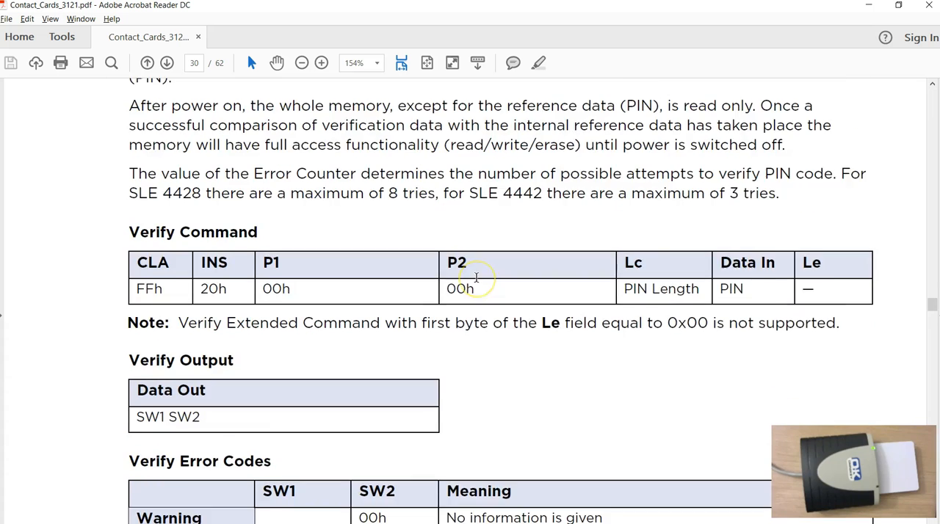
scroll(478, 282, down, 1)
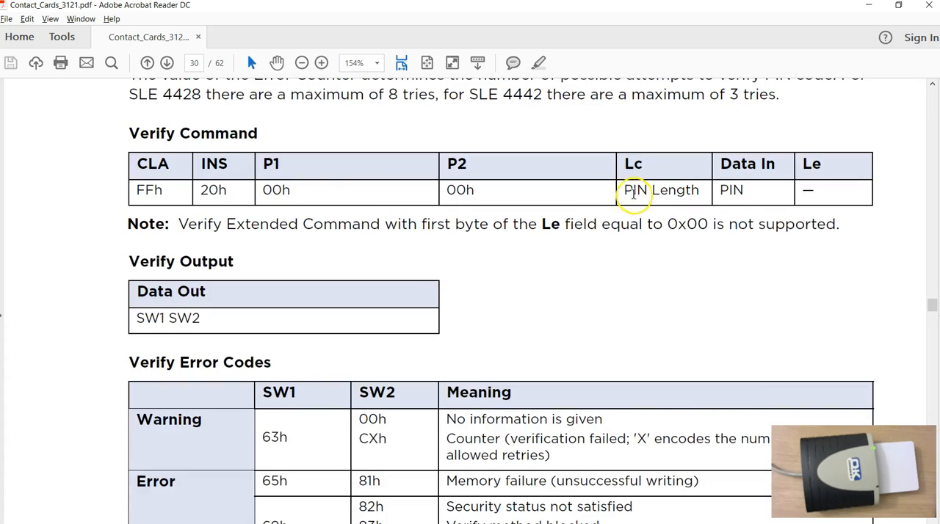
drag(625, 190, 737, 193)
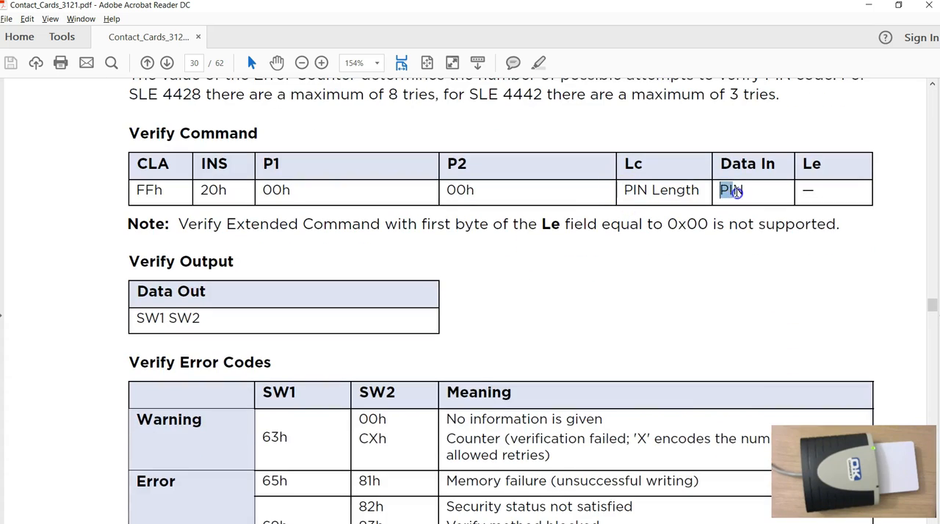
scroll(680, 243, down, 5)
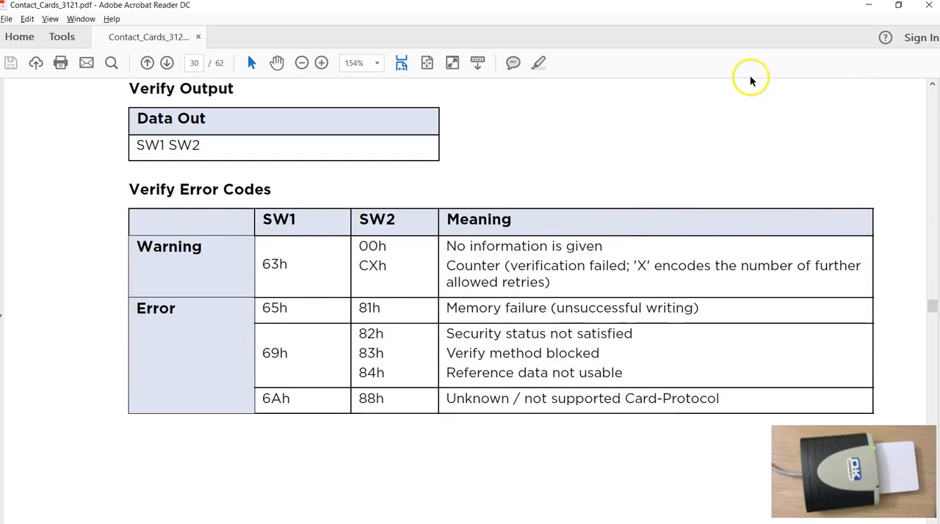
click(869, 6)
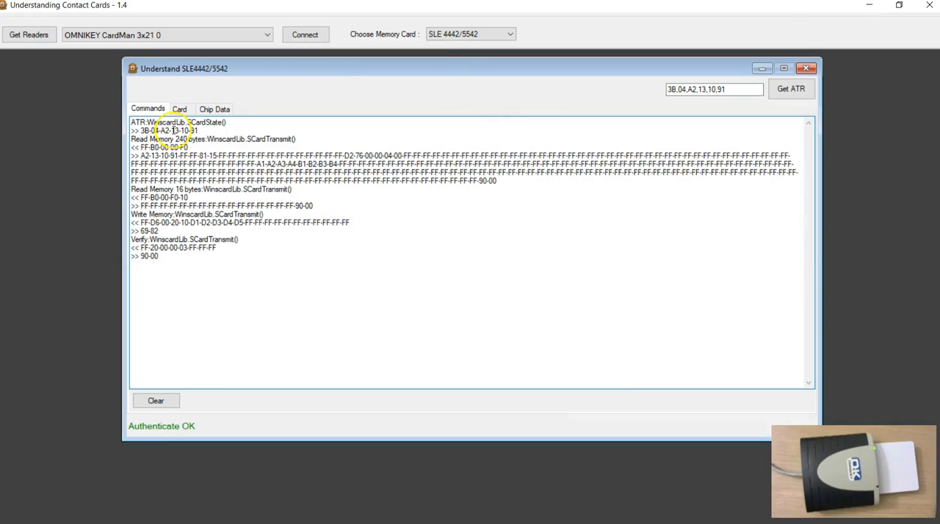
drag(140, 257, 168, 261)
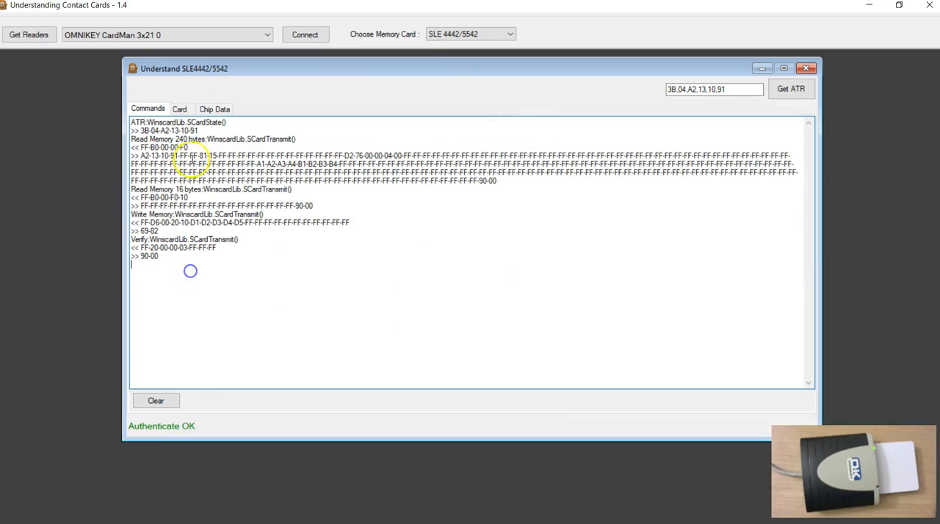
Write row 32-47 of the memory grid to the authenticated card, and inspect the logged write command and response.
click(180, 108)
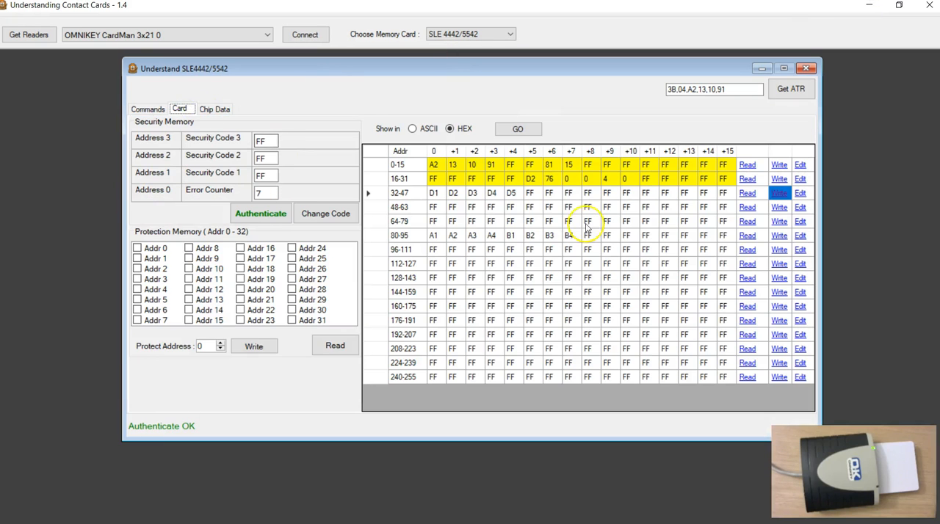
click(780, 194)
click(139, 109)
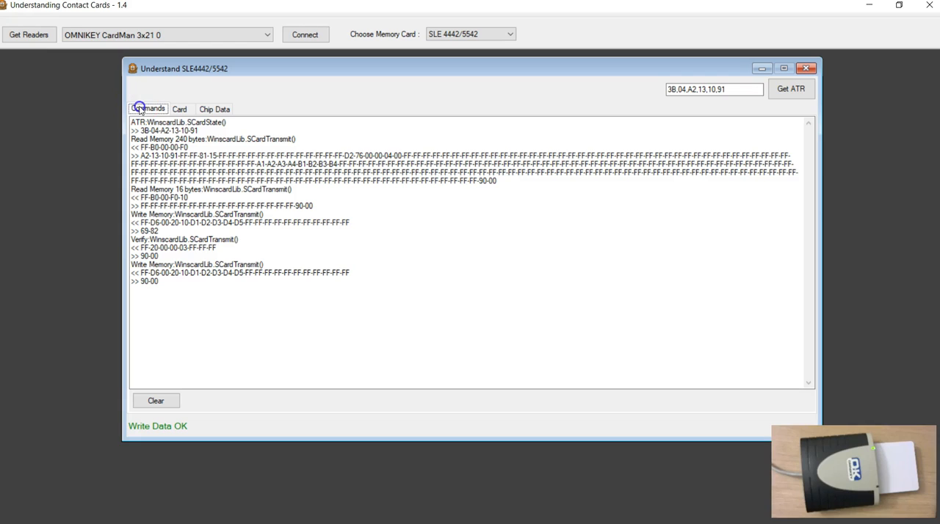
click(168, 298)
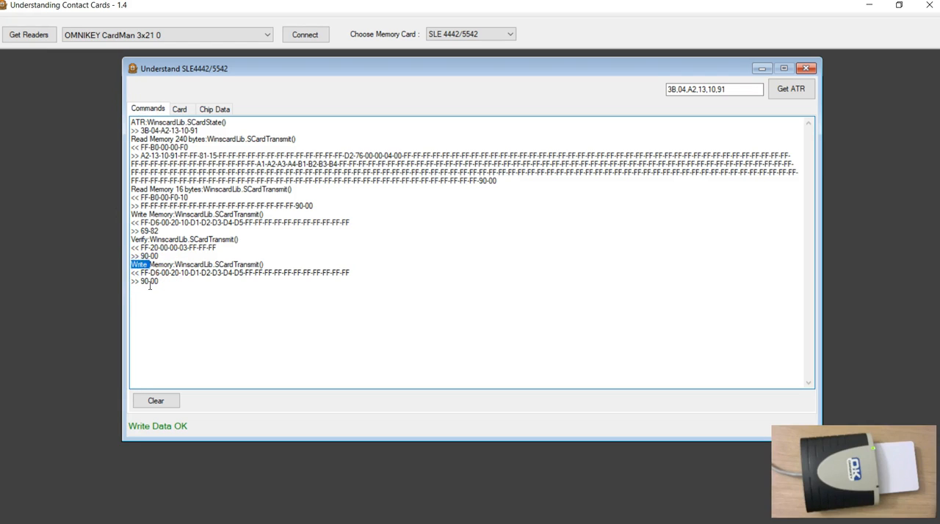
click(194, 298)
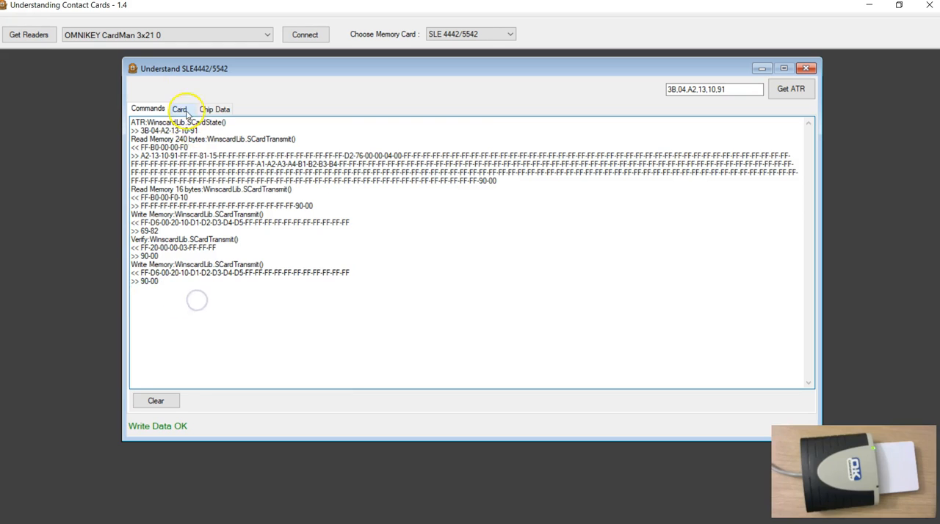
Return to the card memory view, close the SLE4442/5542 window and reconnect to the card in the OMNIKEY CardMan 3x21 reader.
click(179, 109)
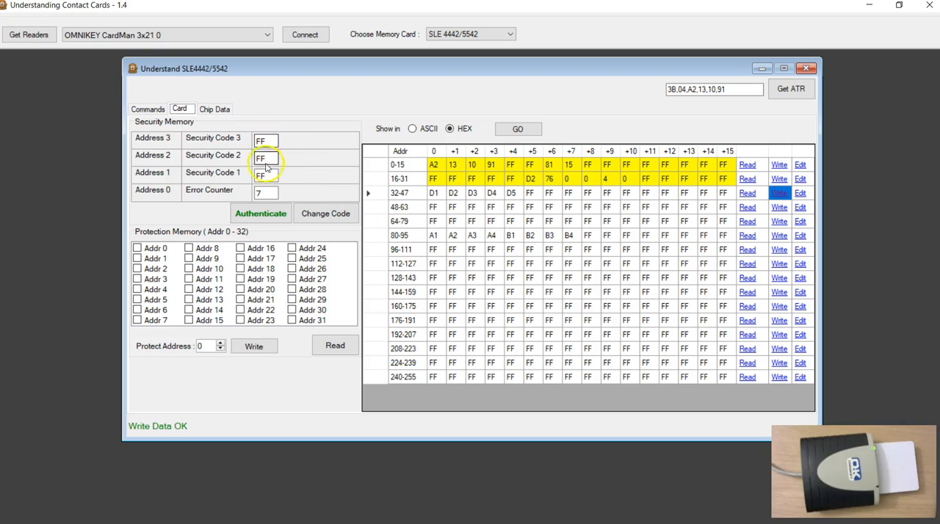
click(805, 69)
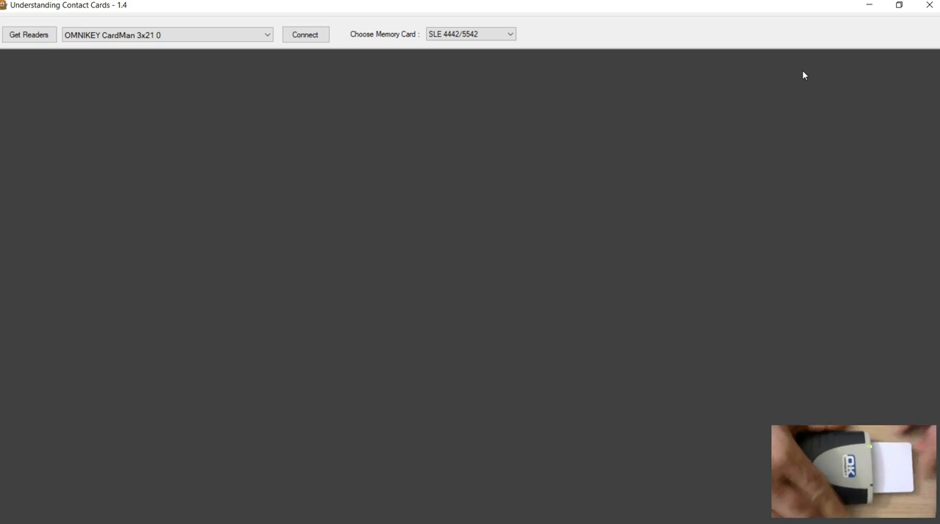
click(303, 34)
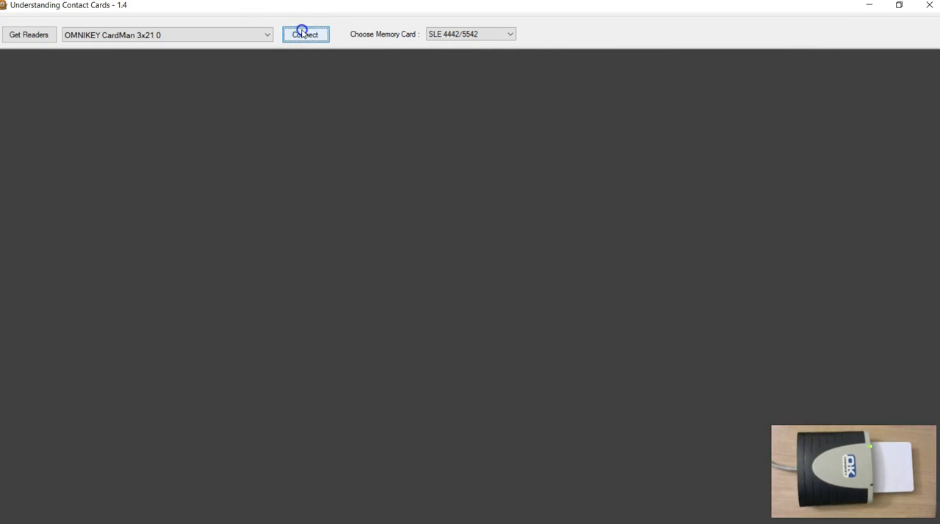
Get the card's ATR and read its whole memory into the grid, shown in HEX.
click(788, 89)
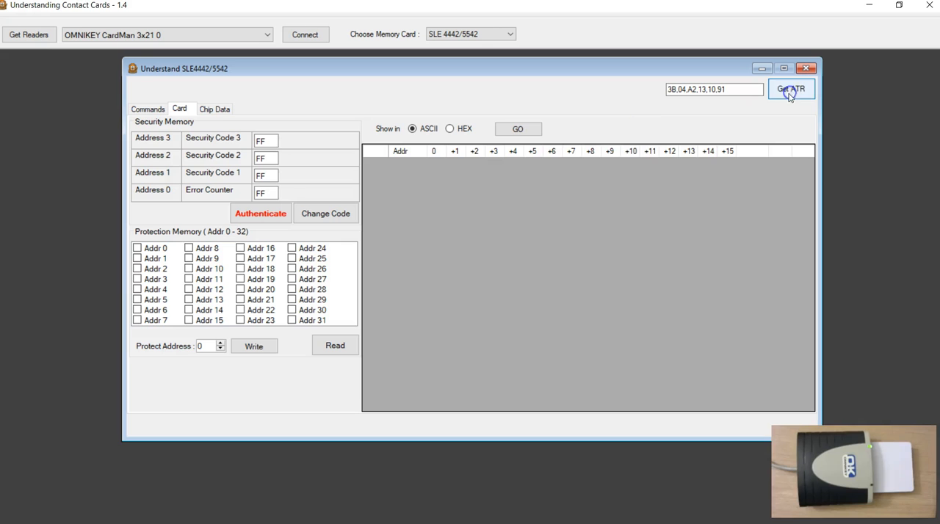
click(519, 130)
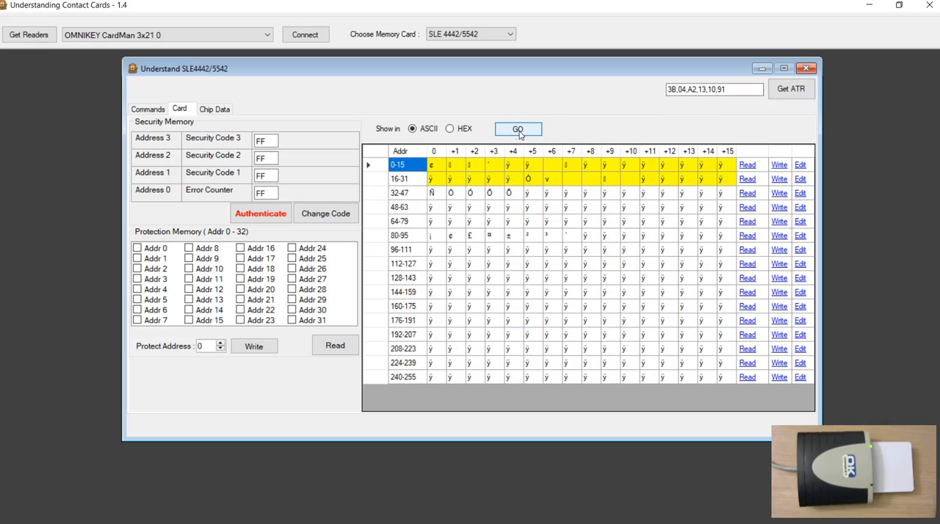
click(448, 128)
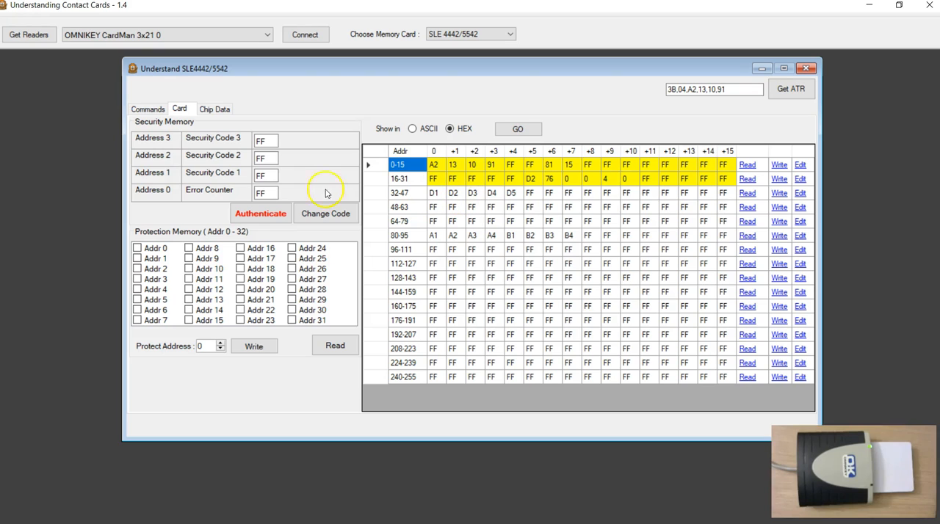
Try to authenticate with a wrong byte in Security Code 3, and inspect the Verify response in the command log.
drag(264, 141, 237, 139)
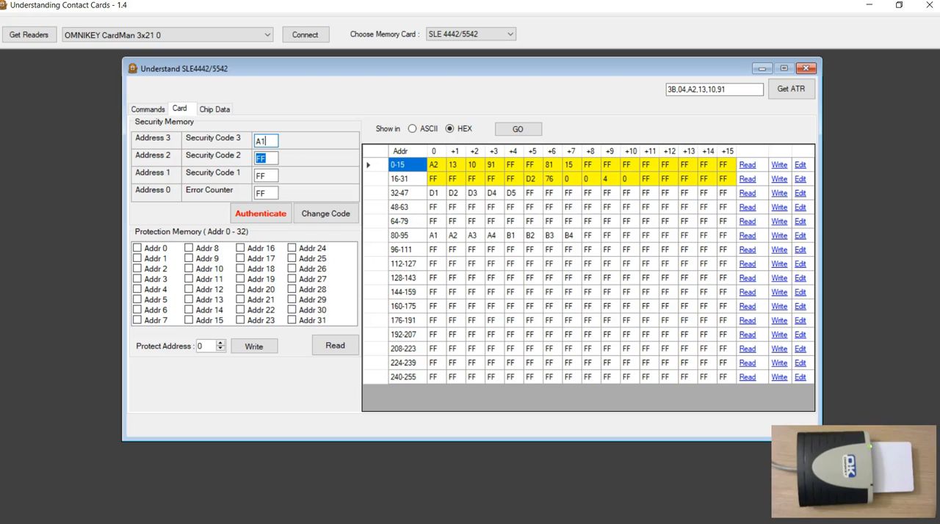
click(266, 215)
click(265, 205)
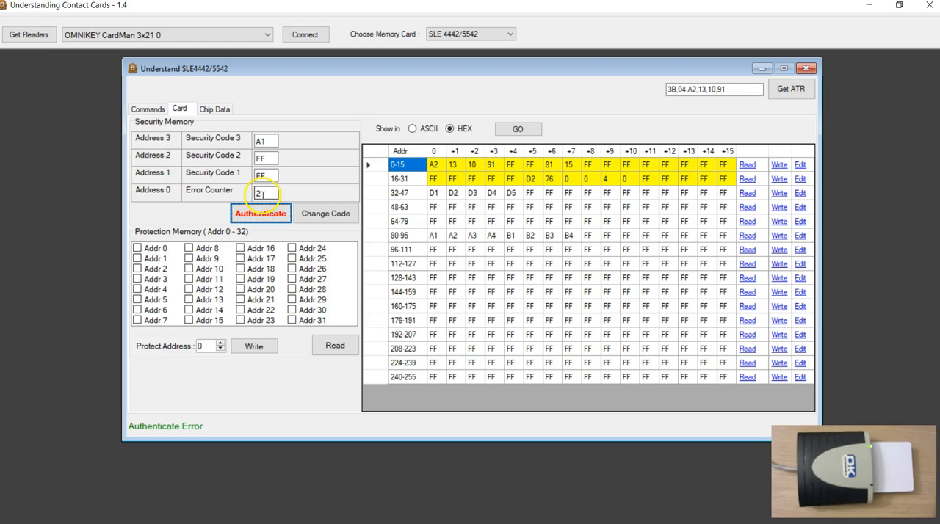
click(148, 108)
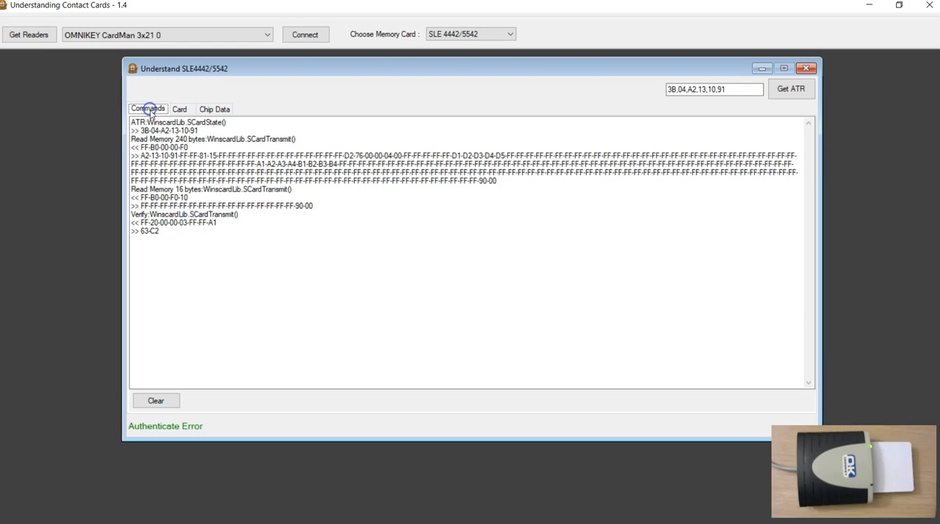
double_click(145, 232)
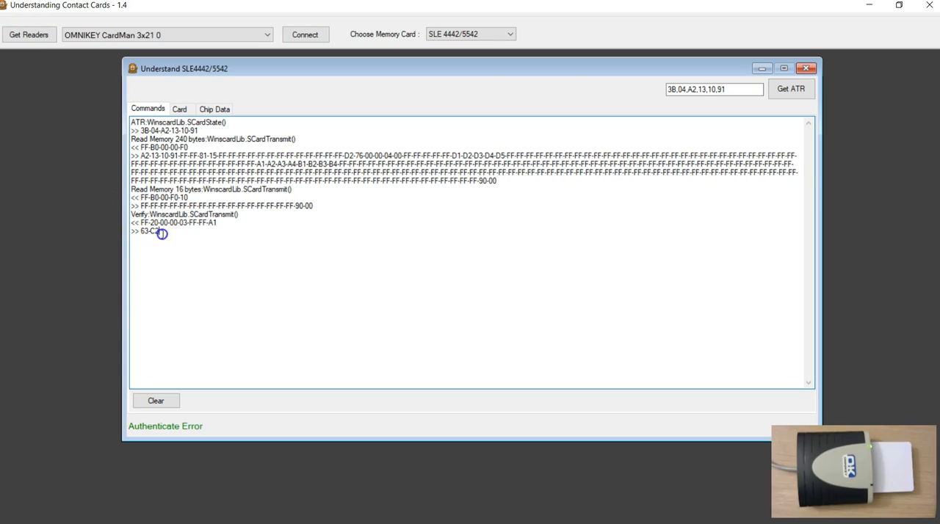
Switch to the PDF manual and look up the 63h CXh warning in the Verify Error Codes table.
key(alt+Tab)
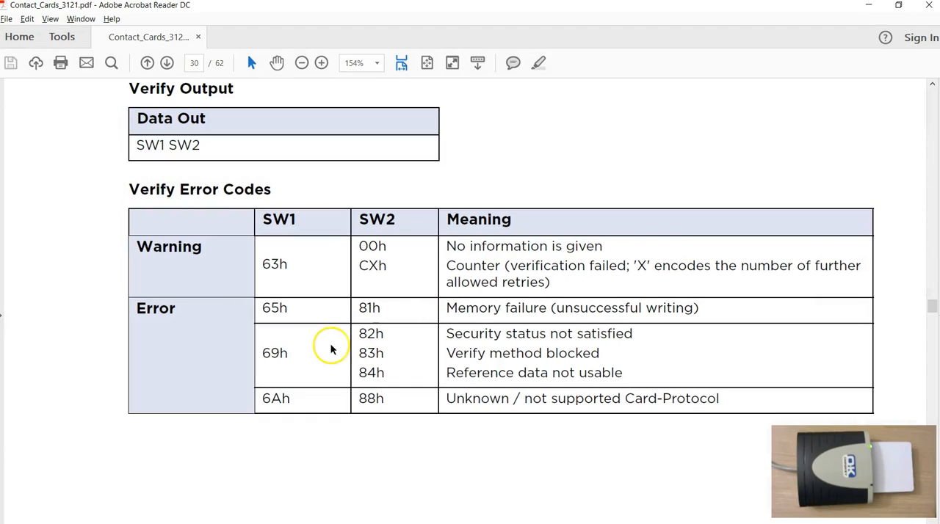
double_click(275, 268)
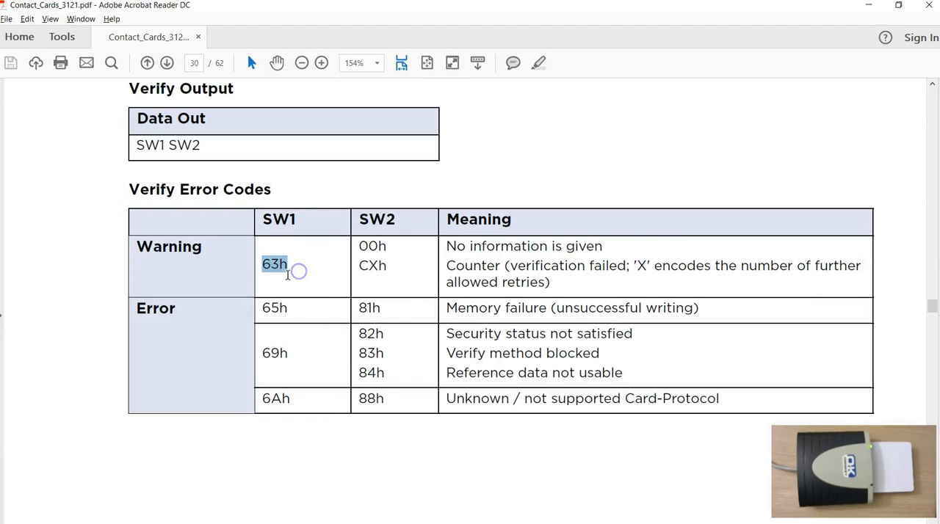
click(288, 274)
click(360, 269)
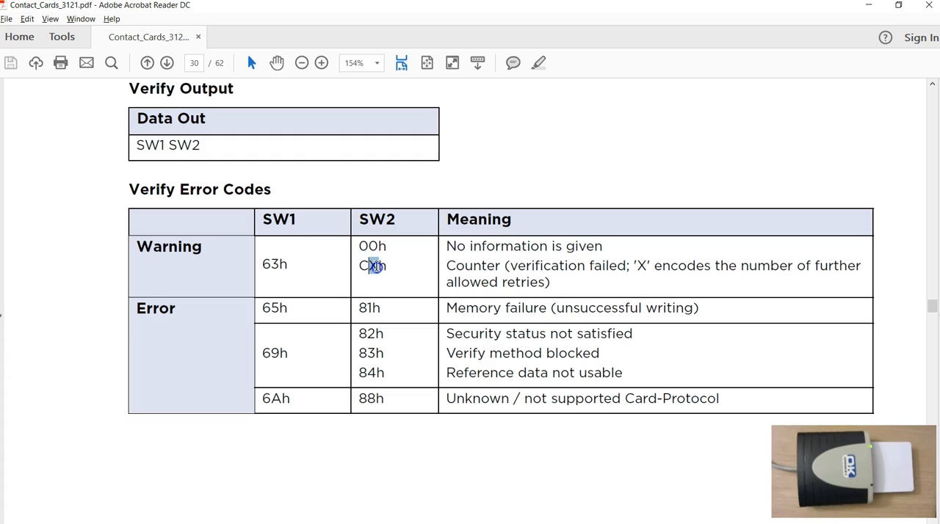
drag(369, 268, 386, 268)
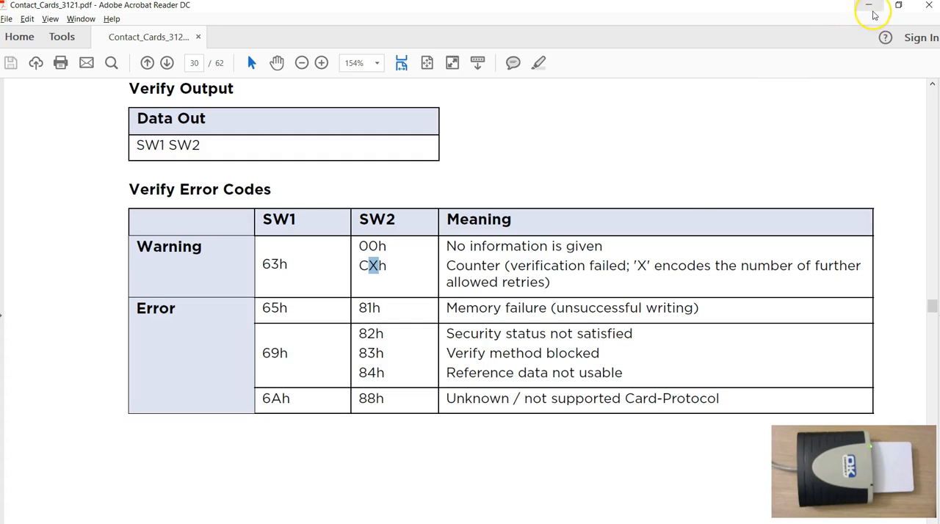
Return to the card tool, repeat the authentication with the same wrong security code, and check the Verify response in the log.
click(869, 6)
click(182, 109)
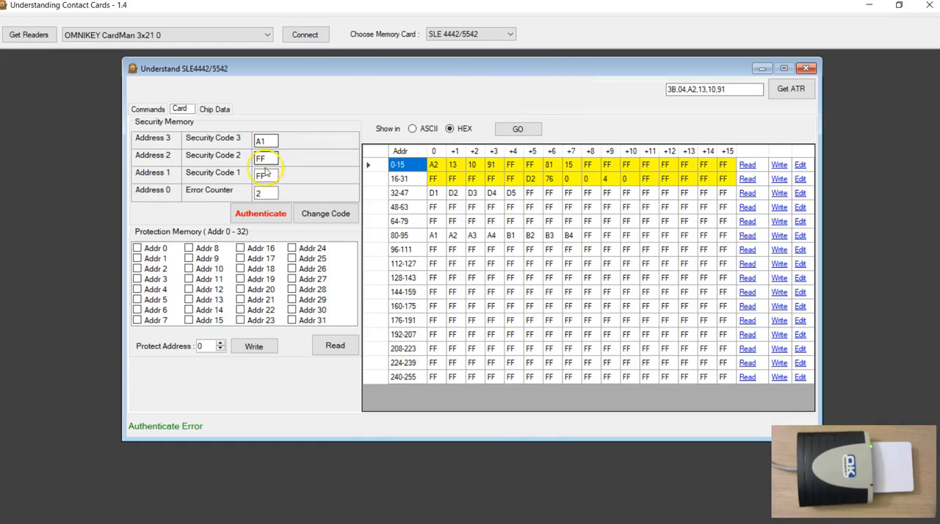
click(257, 215)
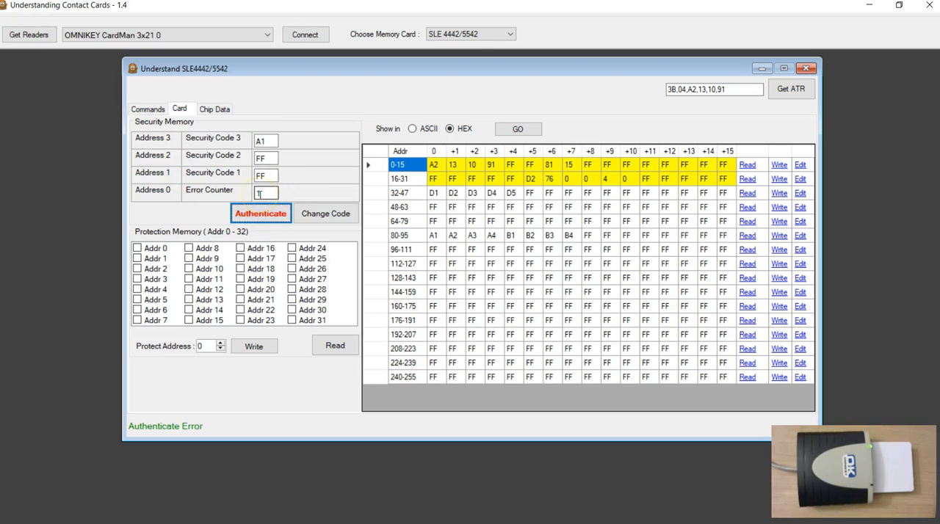
click(264, 222)
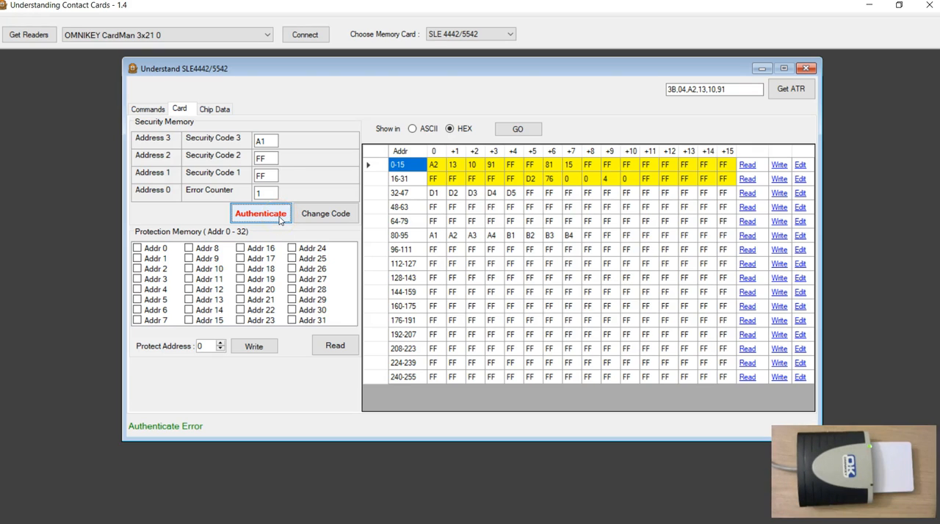
click(153, 109)
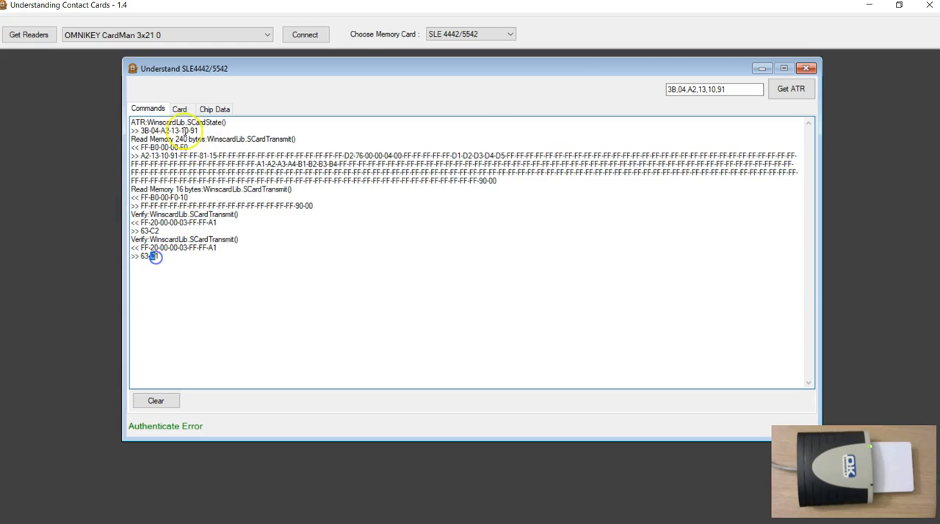
Enter the correct Security Code 3 byte and authenticate the card, checking the Verify response in the command log.
click(179, 109)
drag(270, 141, 245, 140)
text(FF)
key(Tab)
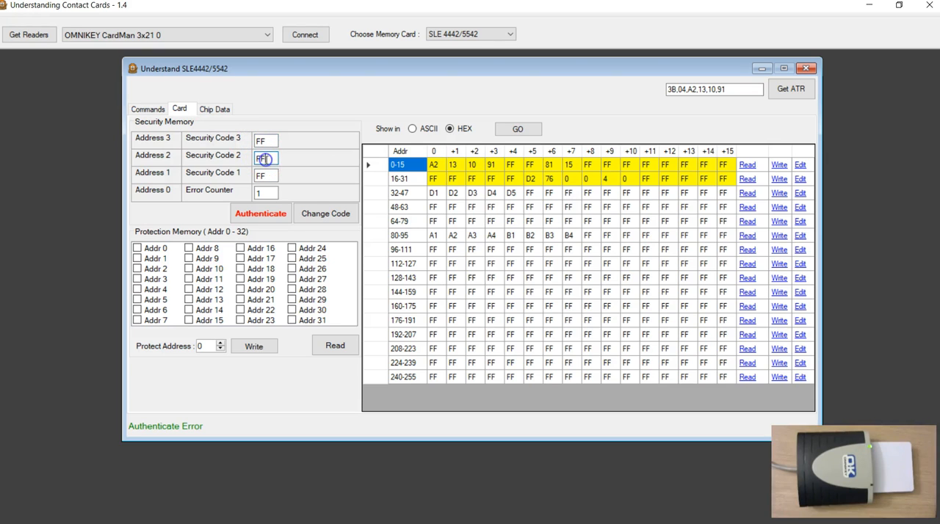
click(261, 213)
double_click(262, 192)
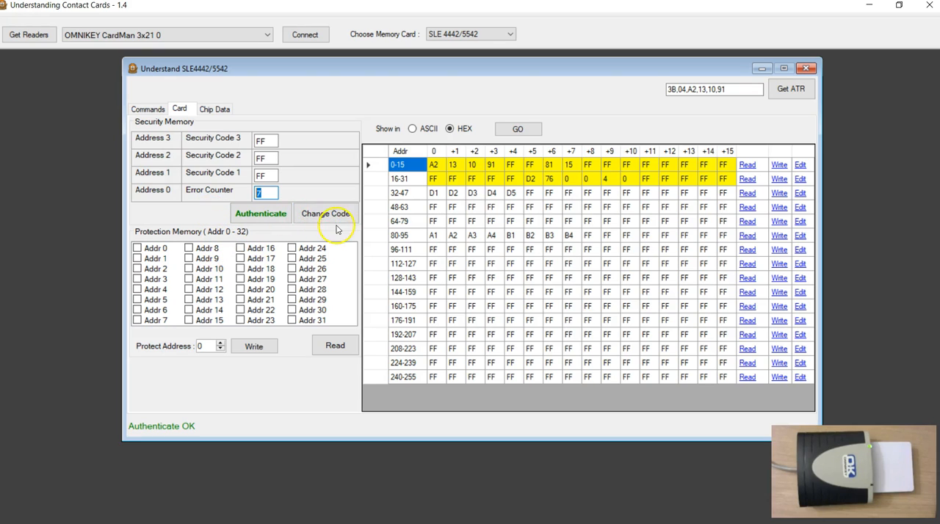
click(147, 109)
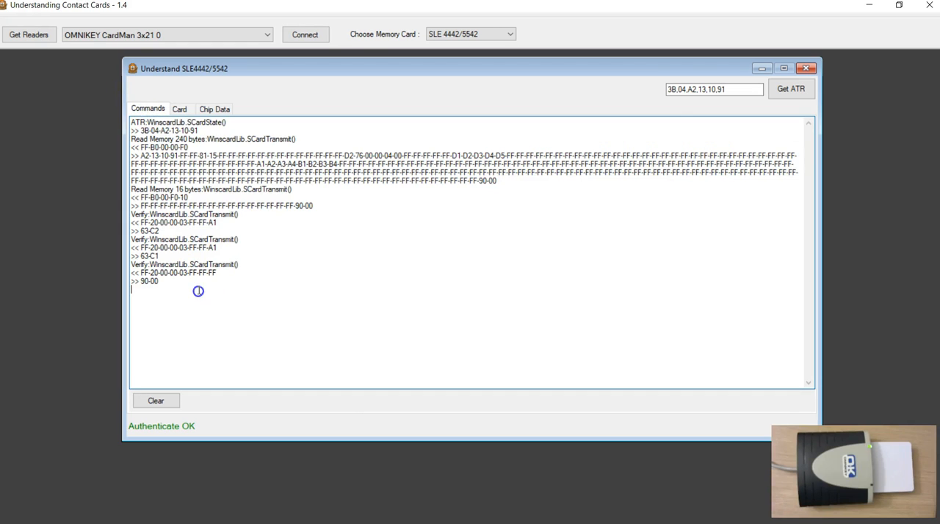
Close the SLE4442/5542 window and reconnect to the card, reading its ATR and full memory in HEX.
click(182, 110)
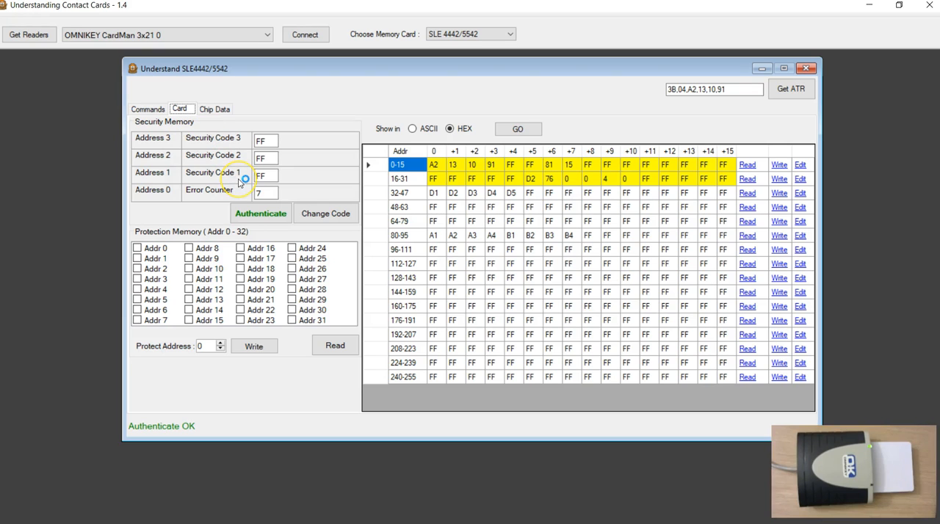
click(805, 69)
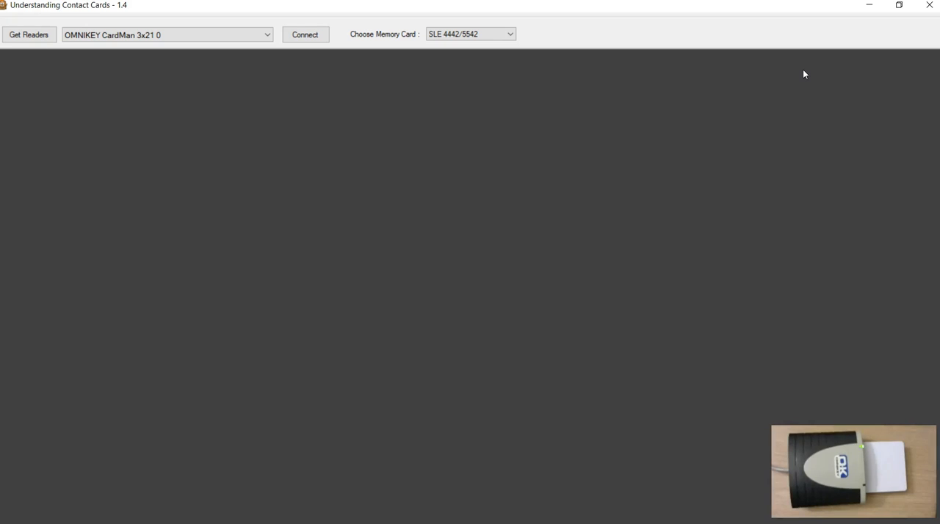
click(305, 35)
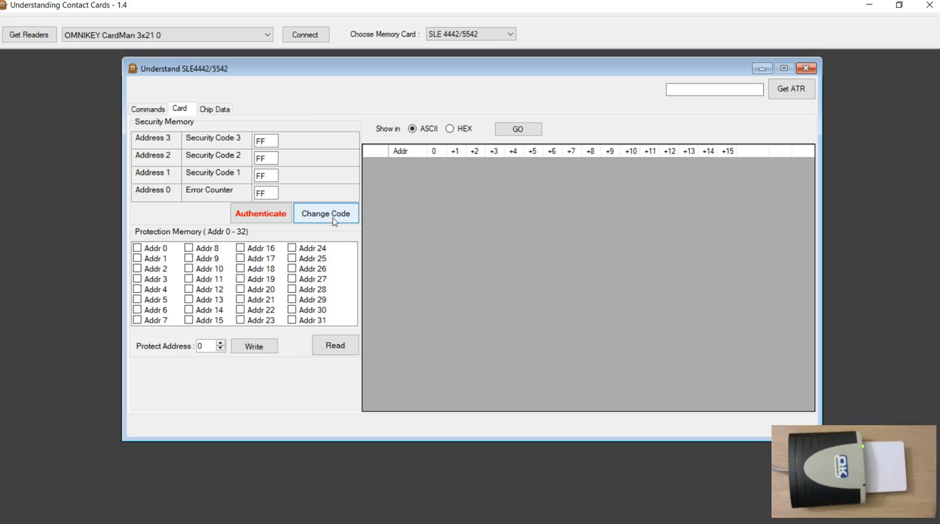
click(293, 204)
click(791, 89)
click(521, 130)
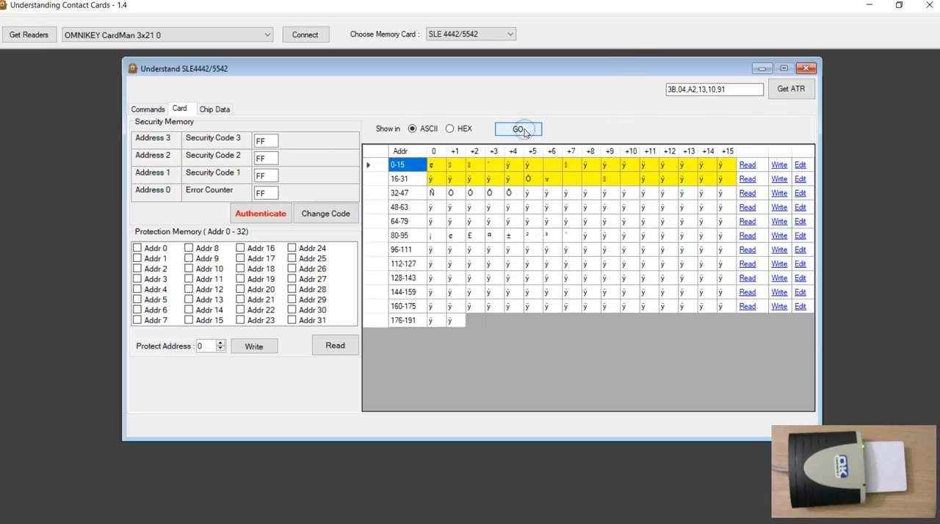
click(451, 128)
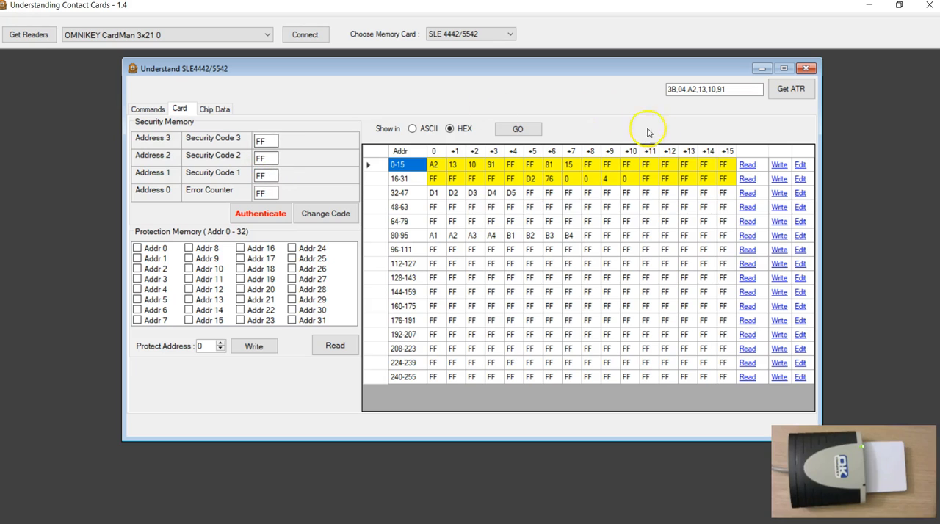
Change the card's security code to new values in all three Security Code fields, and inspect the Change PSC command in the log.
double_click(262, 141)
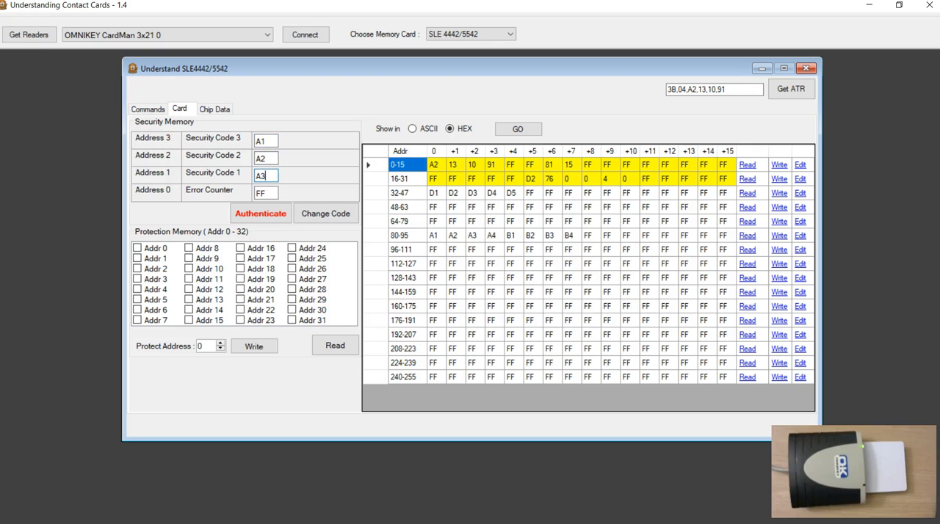
click(312, 214)
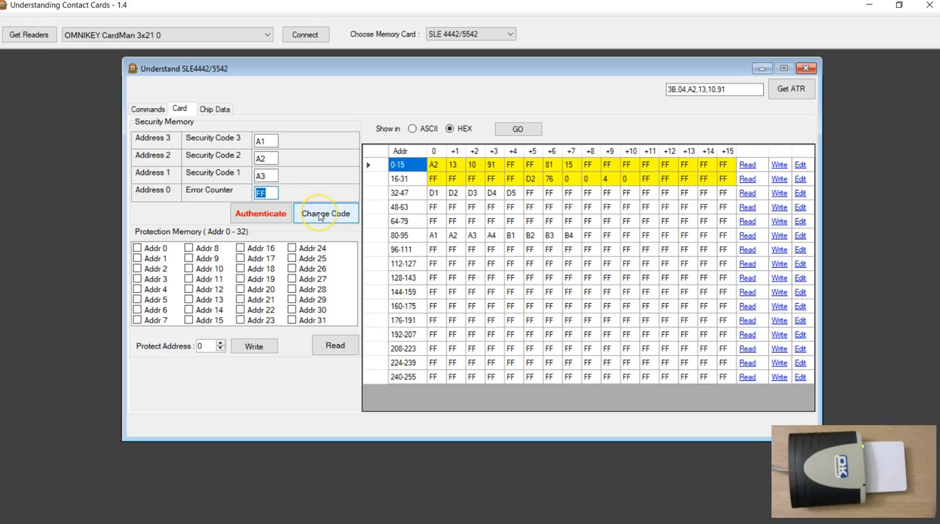
click(319, 215)
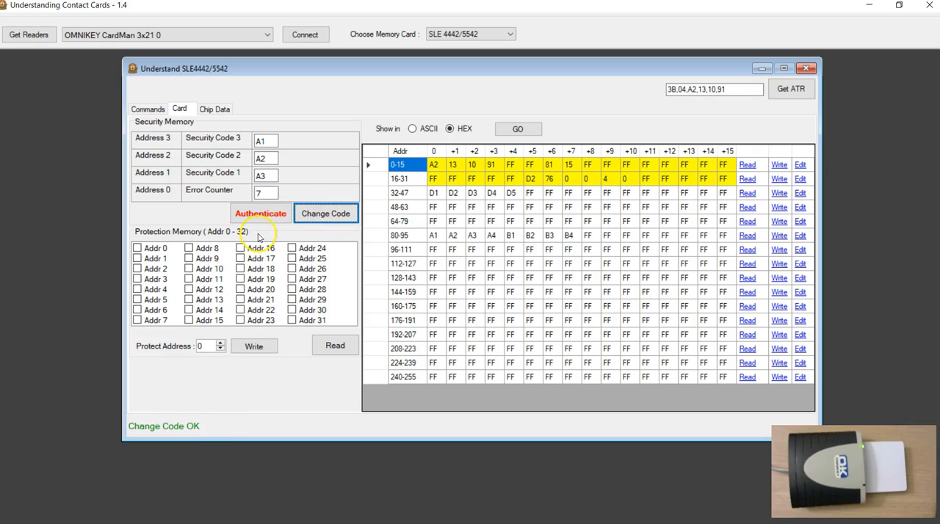
click(147, 109)
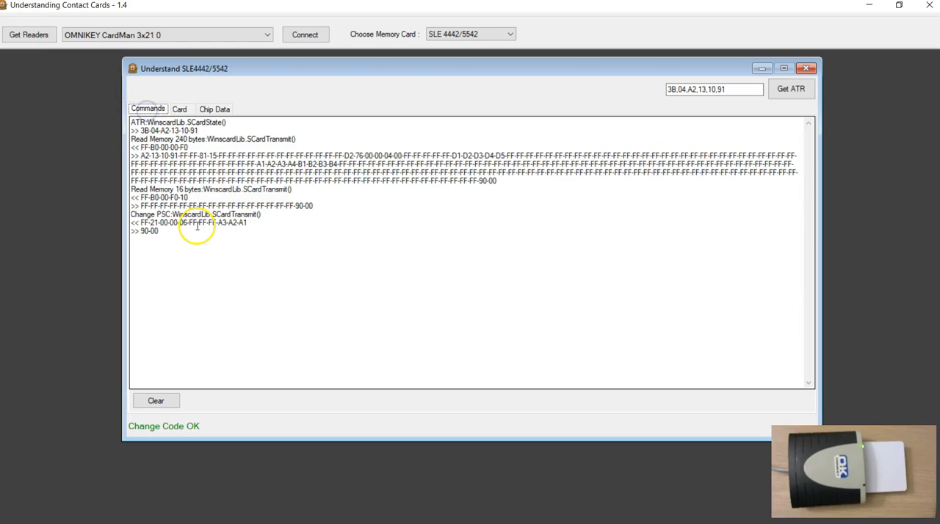
click(177, 236)
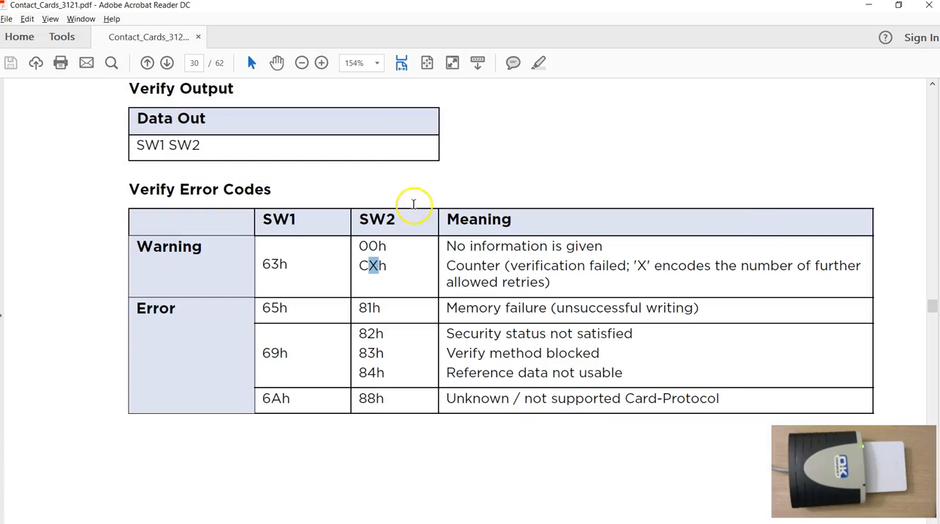
Switch to the PDF manual and find section 8.1.6, which describes the Modify command for changing the PIN.
scroll(277, 297, up, 2)
scroll(304, 296, down, 7)
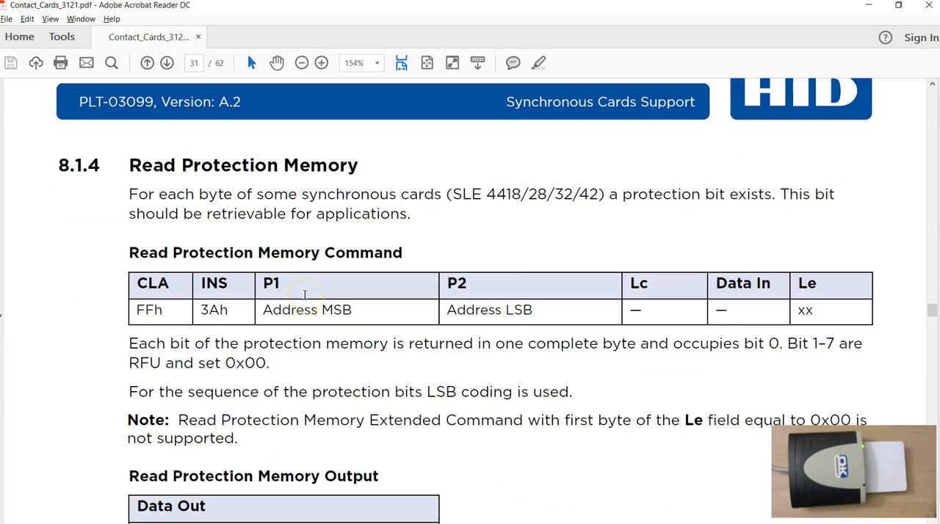
scroll(343, 269, down, 8)
scroll(380, 311, up, 3)
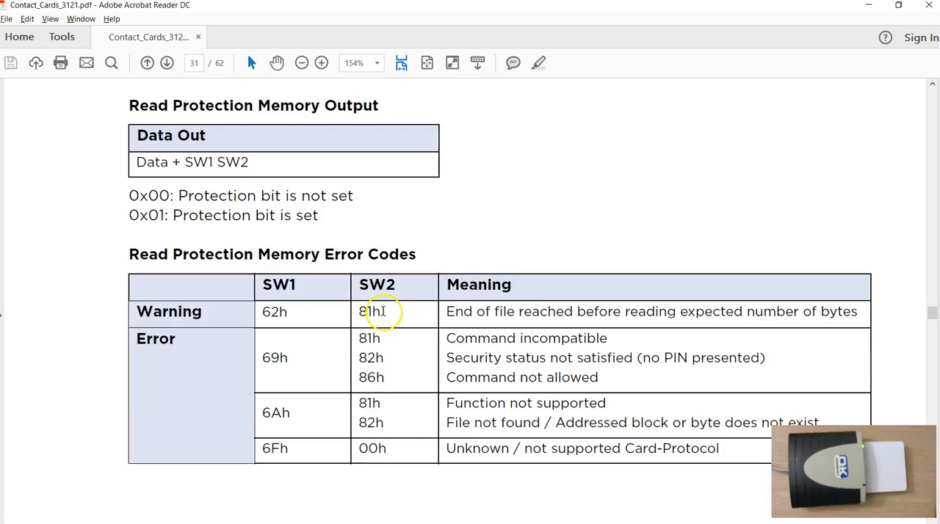
scroll(383, 317, down, 3)
scroll(382, 318, down, 8)
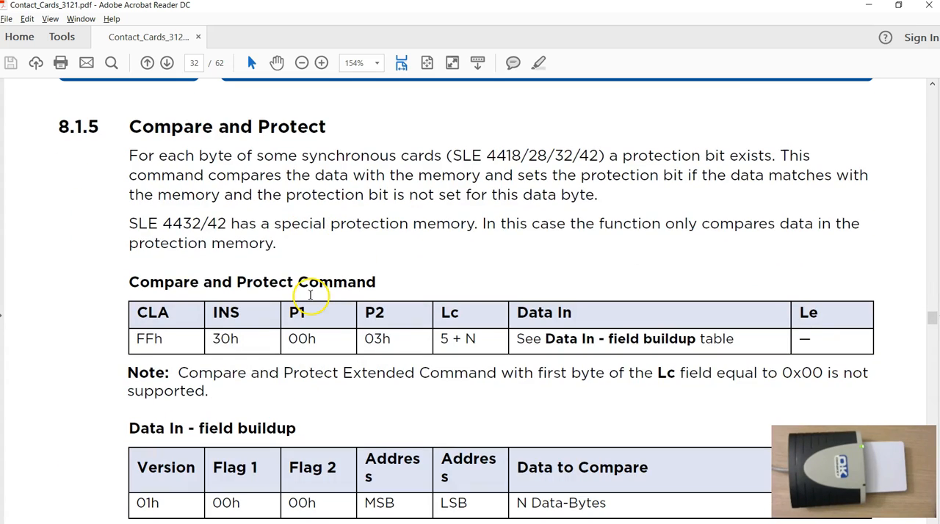
scroll(541, 353, down, 10)
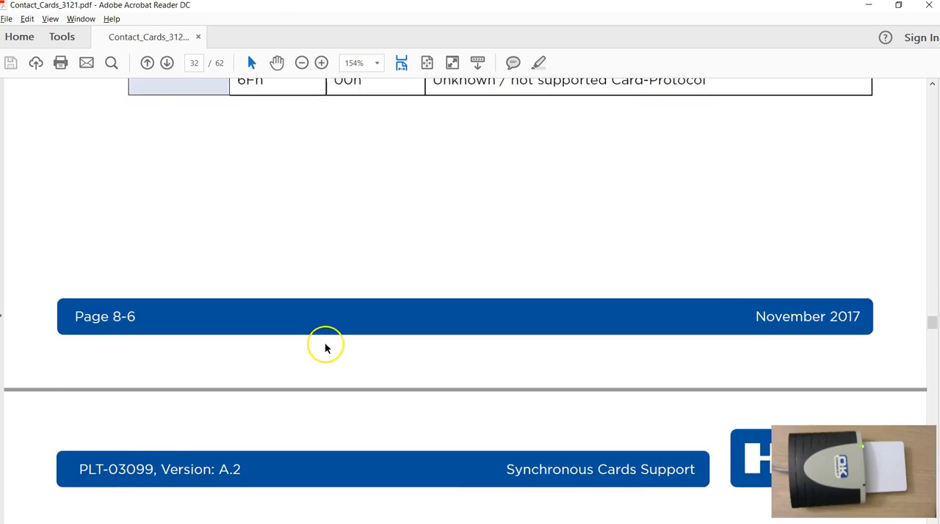
scroll(315, 348, down, 2)
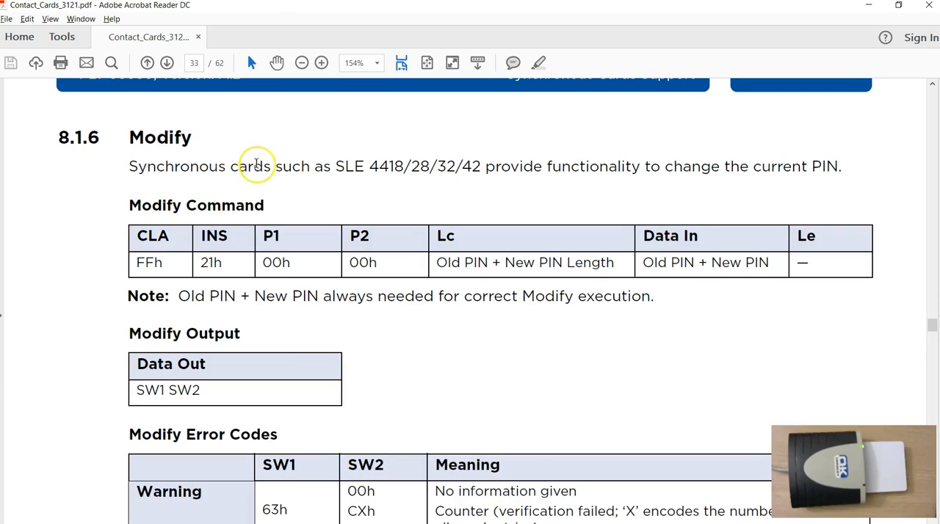
scroll(254, 164, down, 1)
scroll(256, 163, down, 1)
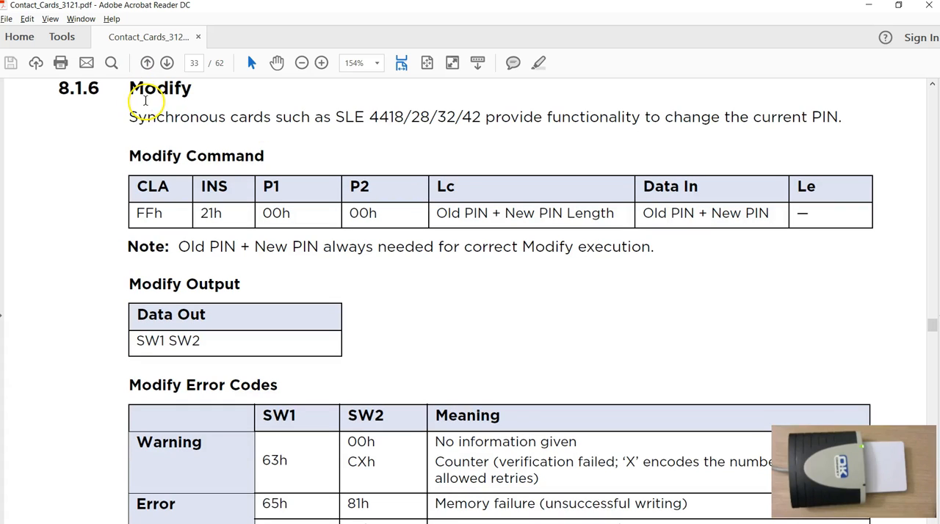
Study the Lc and Data In fields of the Modify command, covering the old PIN and new PIN.
drag(439, 213, 604, 219)
click(530, 221)
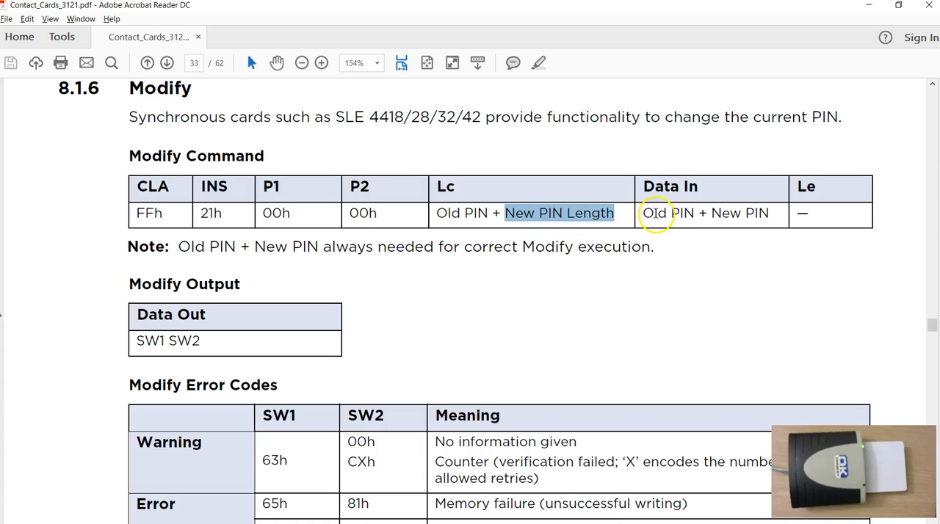
click(416, 215)
drag(444, 213, 565, 215)
click(646, 221)
drag(646, 220, 778, 211)
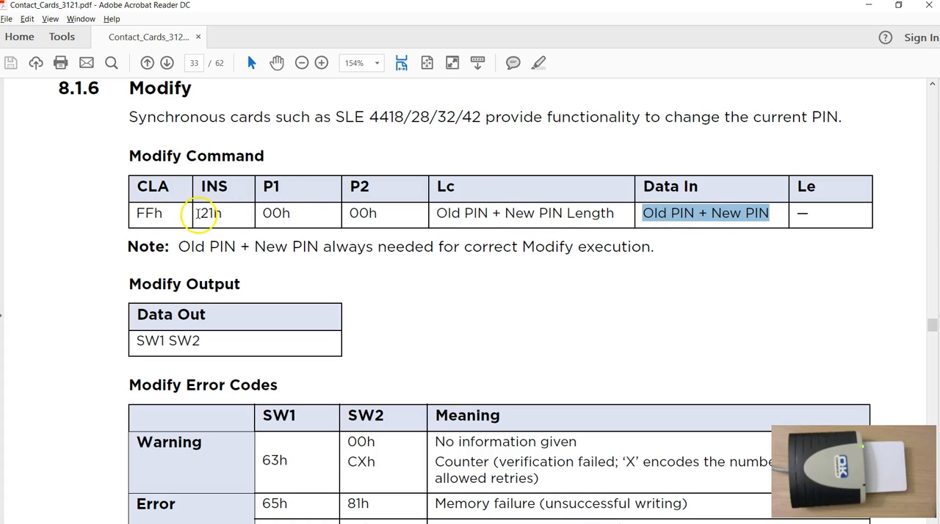
Switch back to Understanding Contact Cards and examine the Change PSC command's header, old code and new code bytes in the log.
key(alt+Tab)
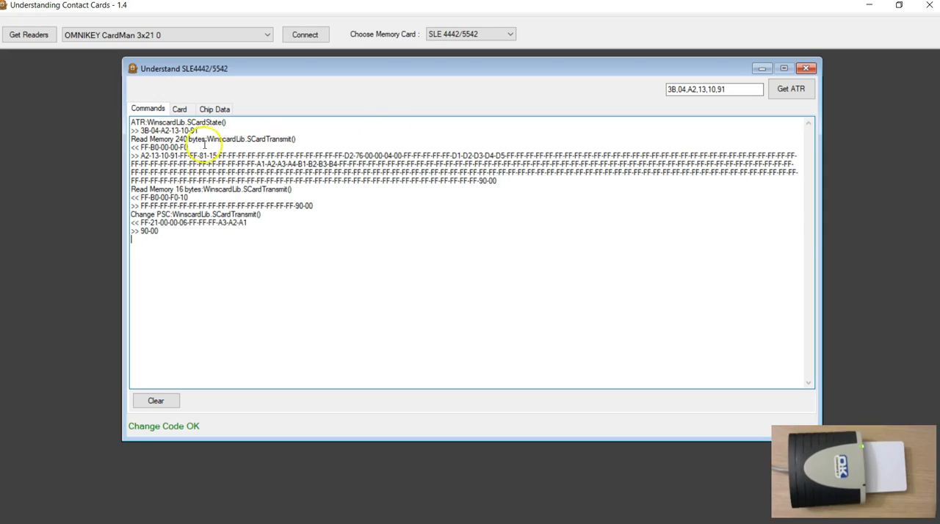
drag(140, 223, 163, 226)
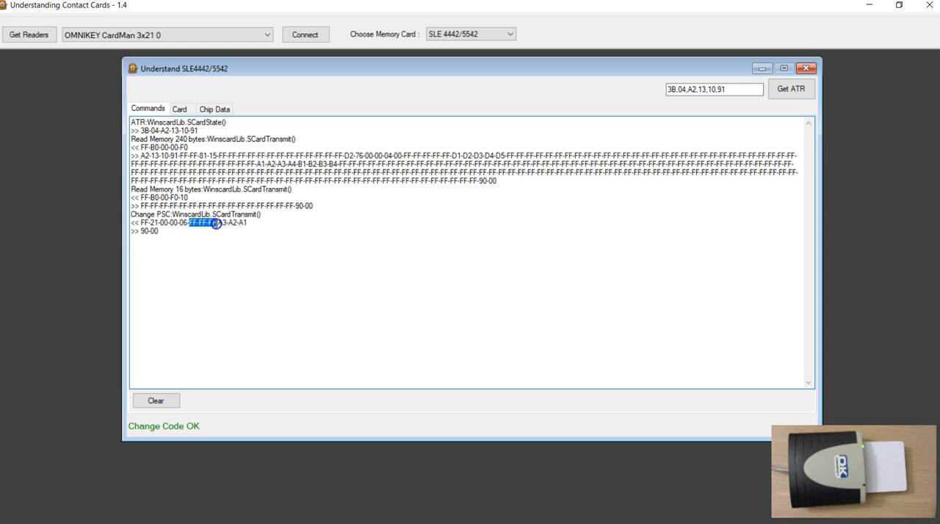
drag(218, 223, 254, 223)
click(215, 249)
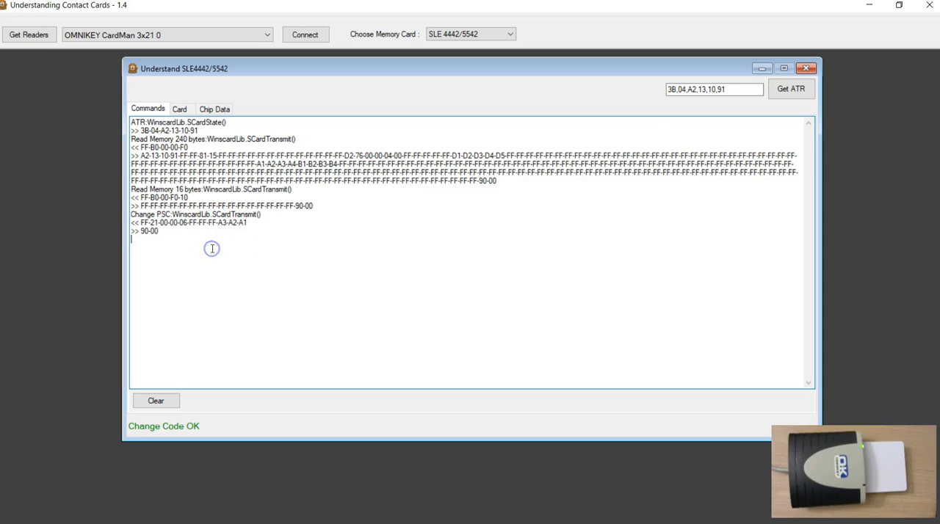
Close the SLE4442/5542 window, reconnect to the card, and read its ATR and full memory.
click(807, 69)
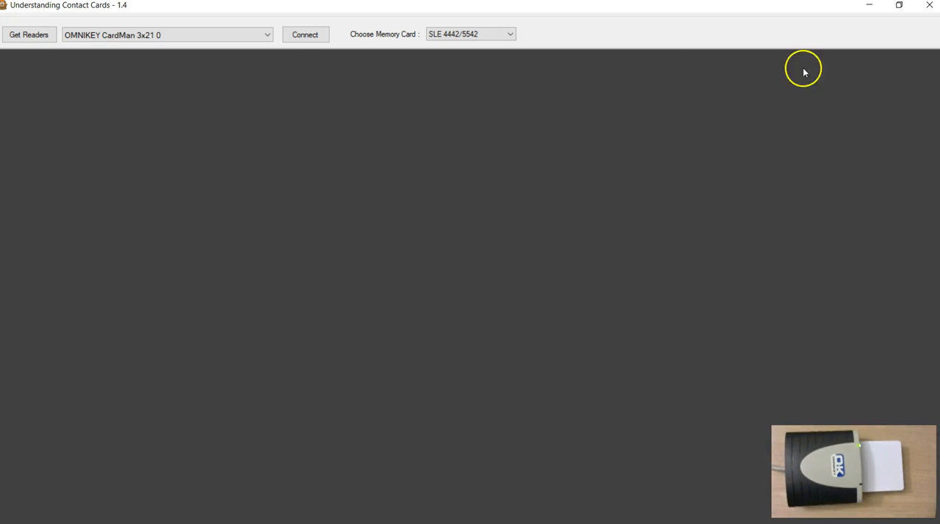
click(298, 39)
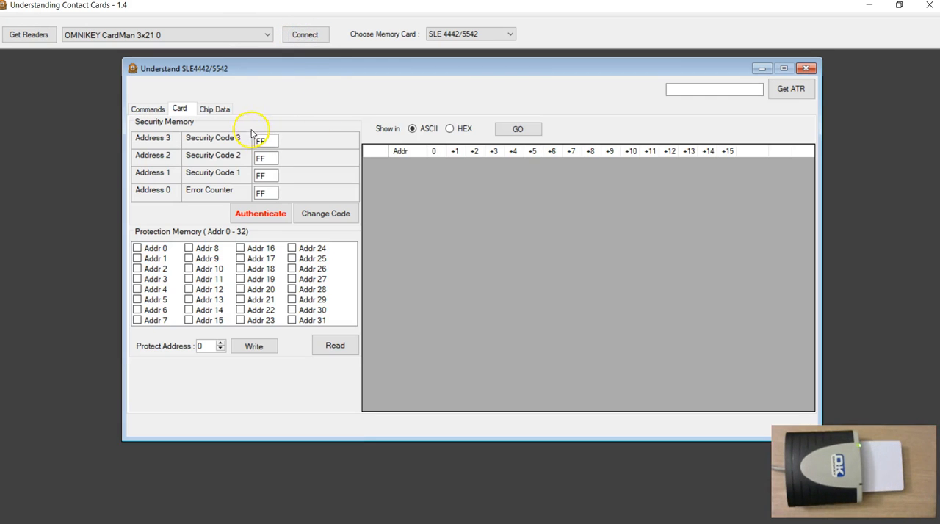
click(791, 89)
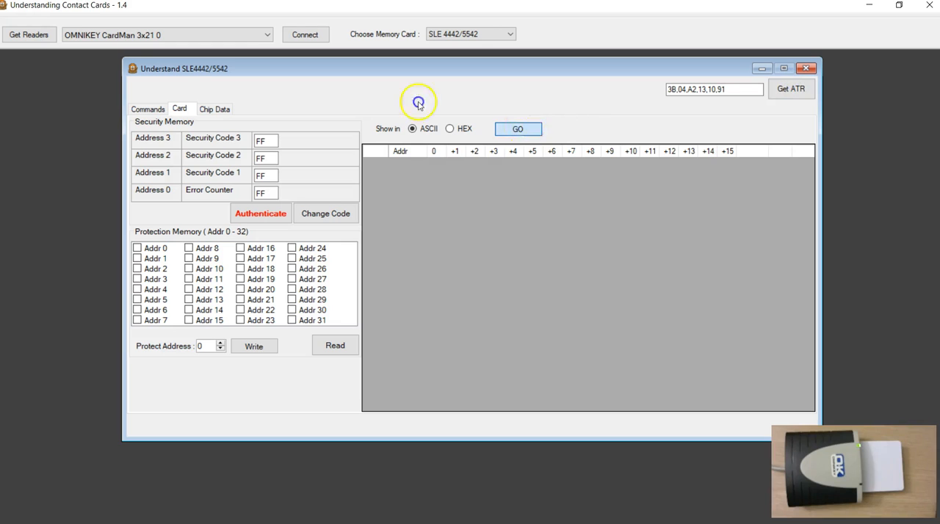
click(521, 130)
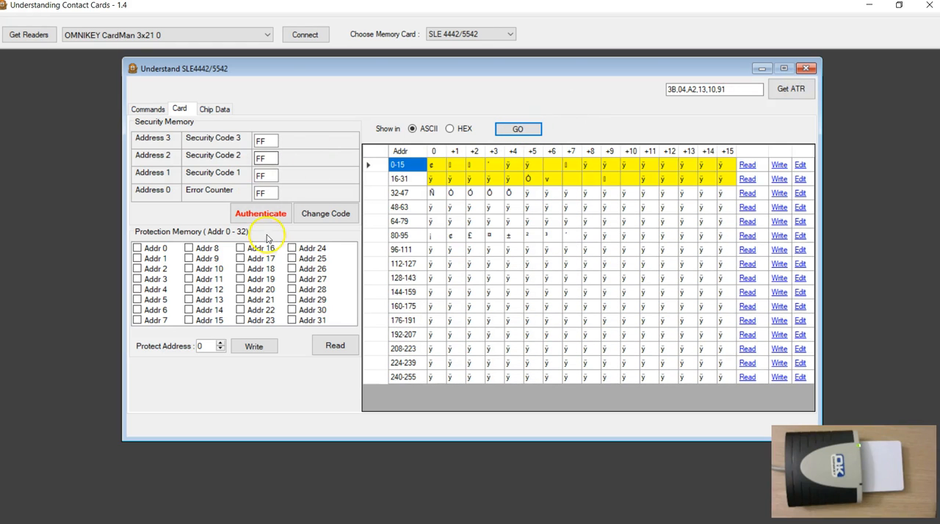
Authenticate with the new code entered in the three Security Code fields, and show the memory in HEX.
double_click(264, 141)
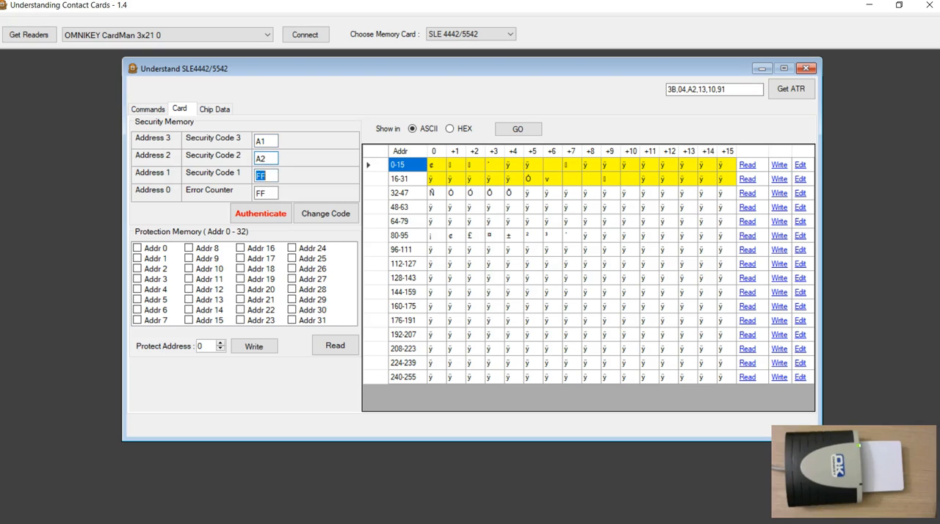
click(263, 214)
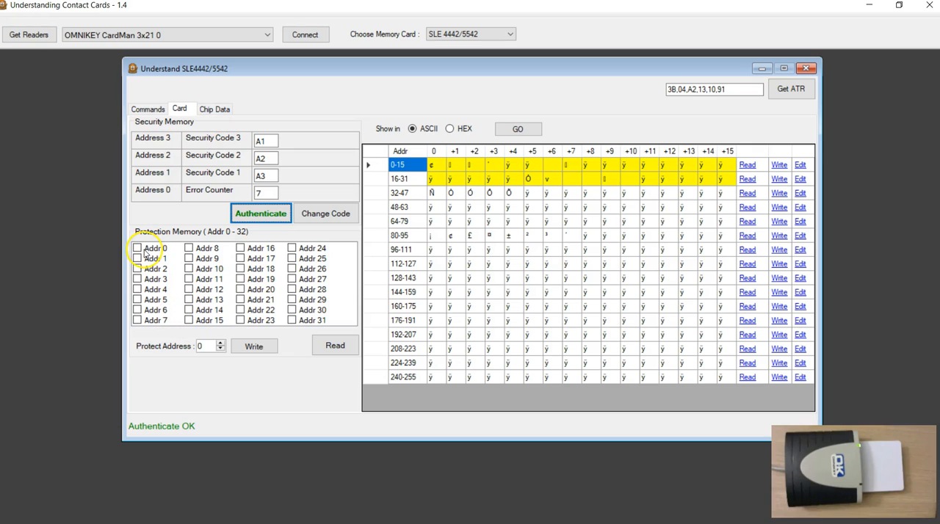
click(450, 129)
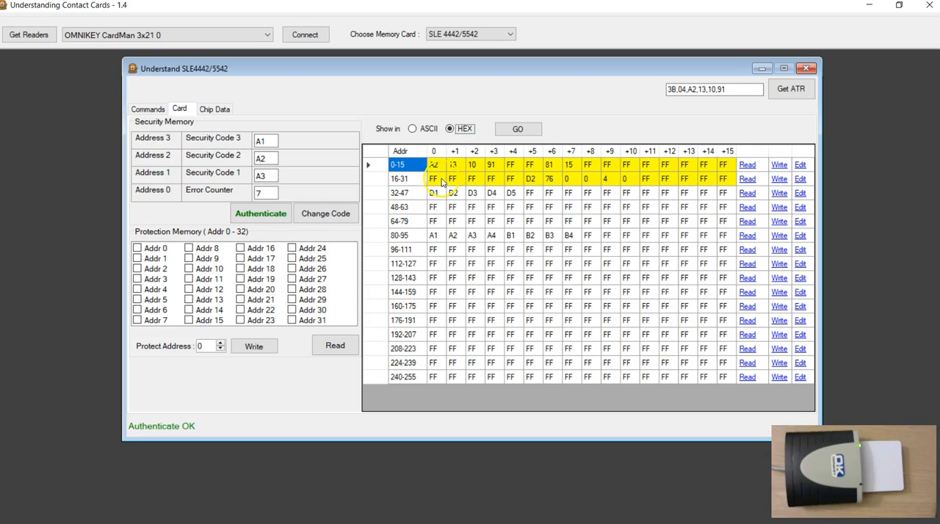
Set the protect address to 1 and write the protection for that byte to the card.
click(220, 343)
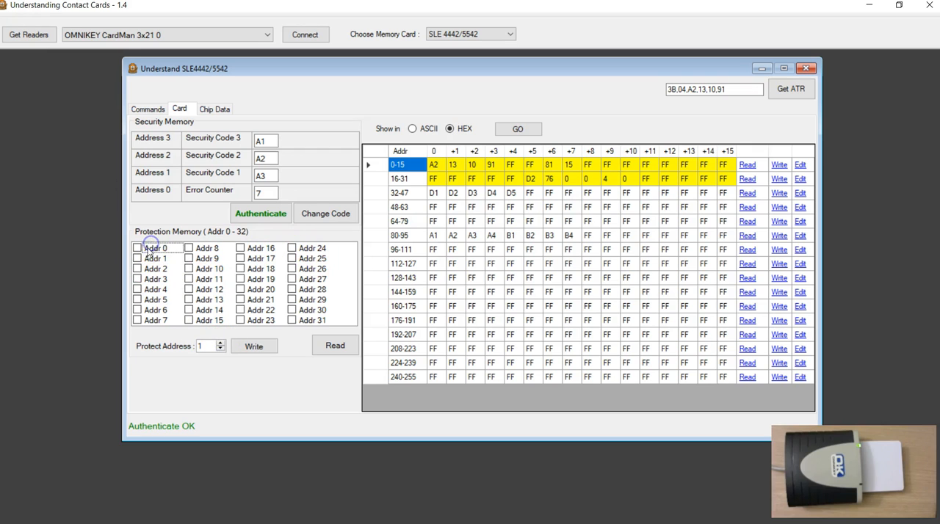
click(156, 288)
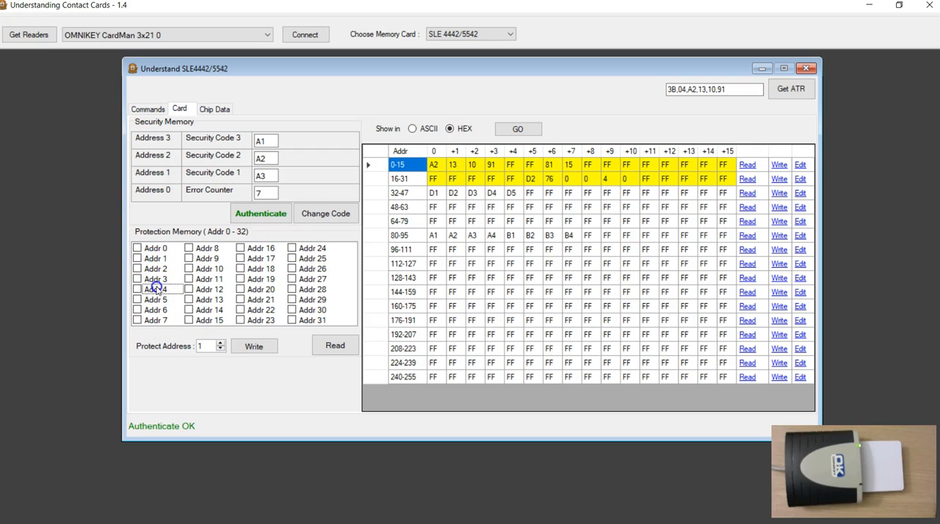
click(216, 268)
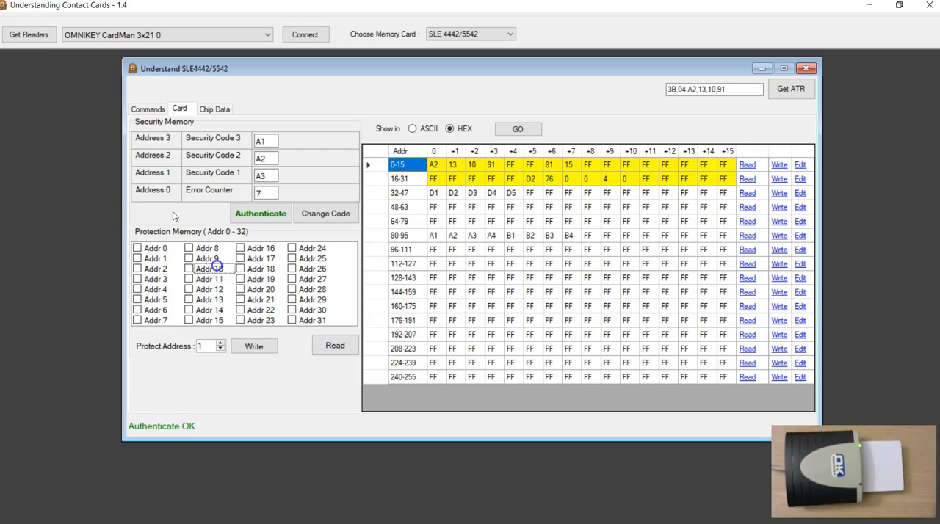
click(261, 258)
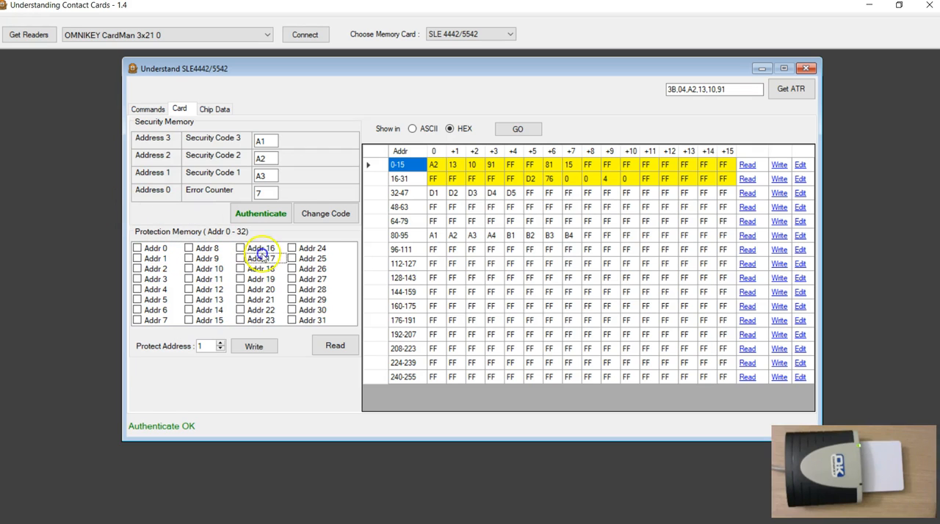
click(144, 248)
click(165, 277)
drag(206, 346, 195, 345)
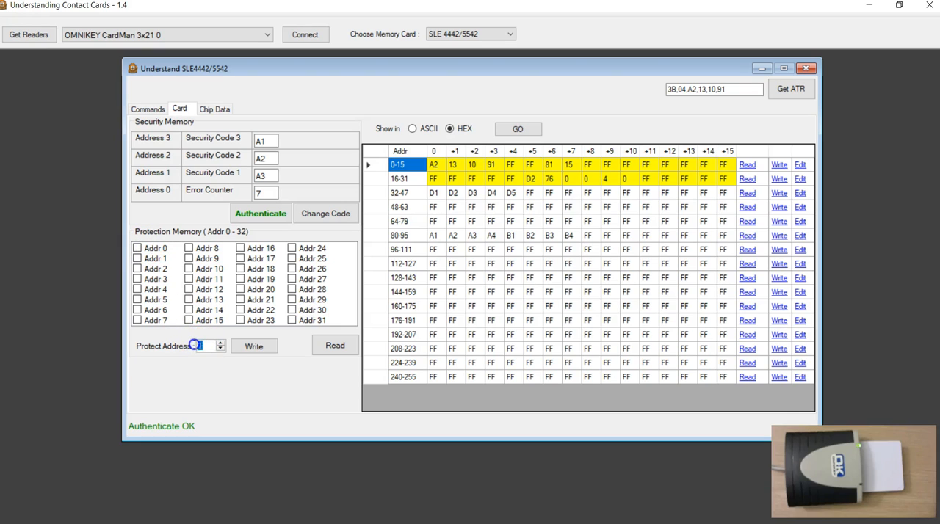
click(254, 348)
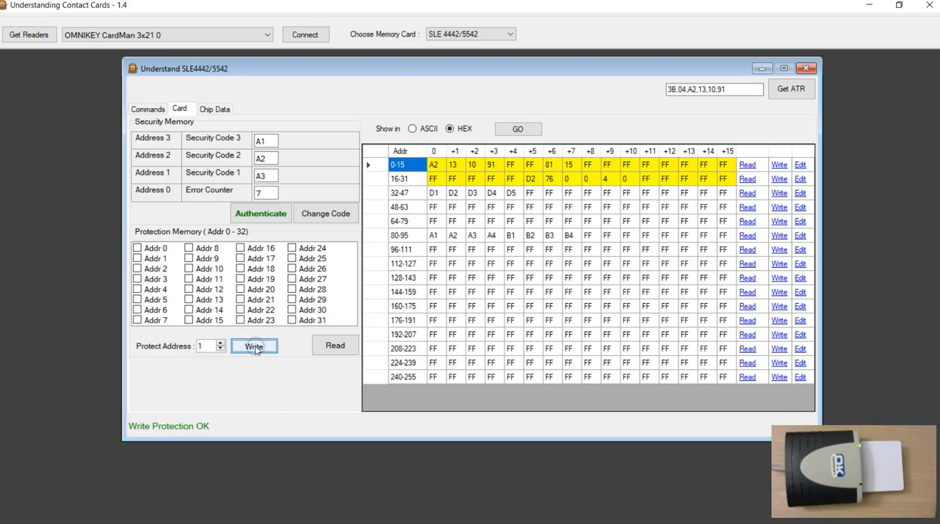
click(336, 346)
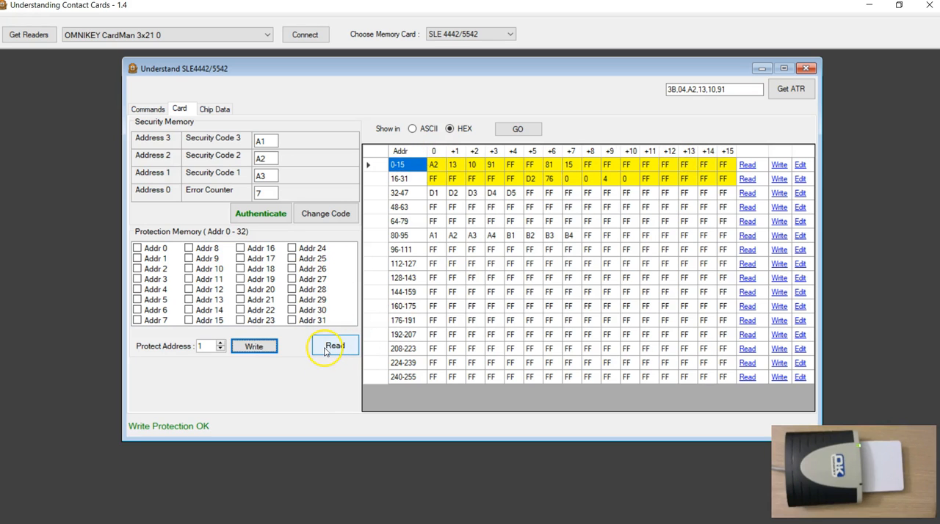
Inspect the Write Protection command in the log, including its data bytes after the length.
click(146, 108)
click(239, 335)
drag(132, 239, 179, 238)
click(190, 256)
click(197, 284)
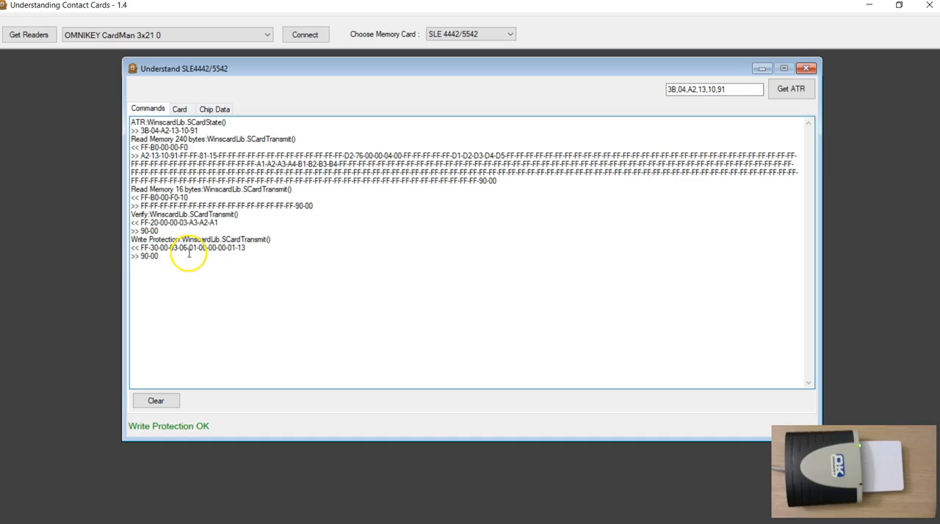
drag(190, 250, 234, 249)
click(233, 262)
click(189, 247)
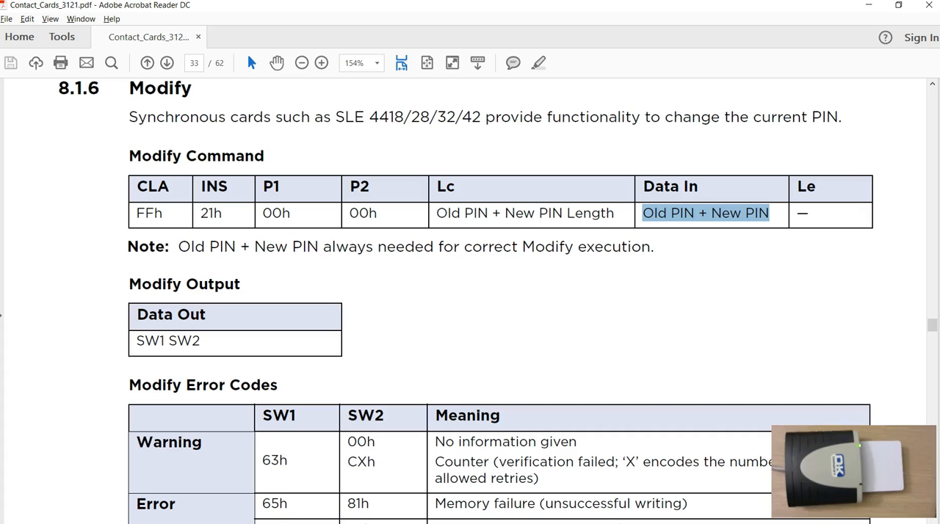
Switch to the PDF manual and find section 8.1.5, which describes the Compare and Protect command.
scroll(287, 365, up, 15)
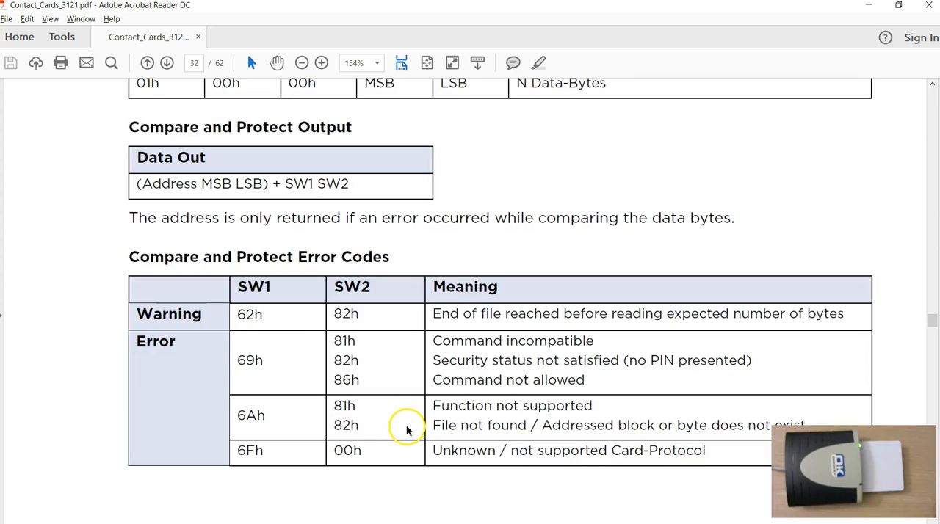
scroll(406, 426, up, 15)
scroll(352, 423, down, 5)
scroll(344, 372, down, 5)
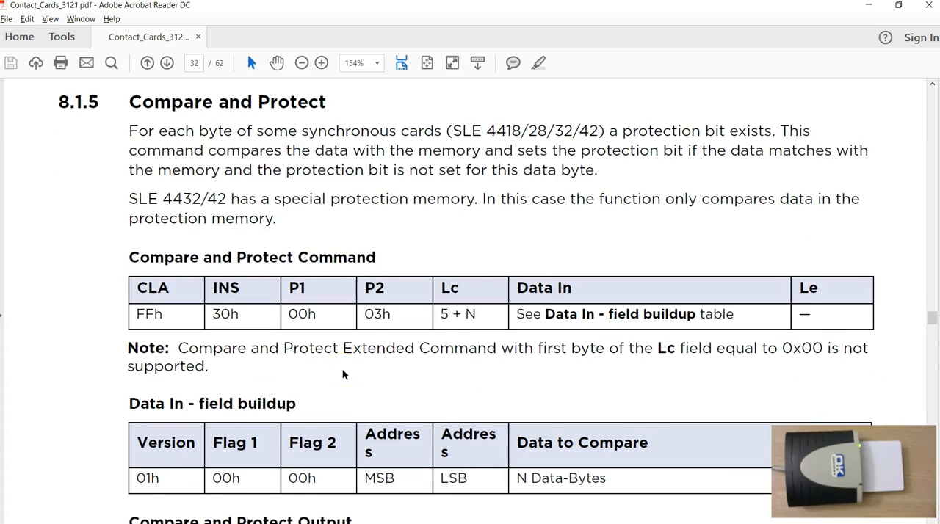
scroll(343, 375, down, 1)
scroll(342, 374, up, 1)
scroll(369, 349, down, 1)
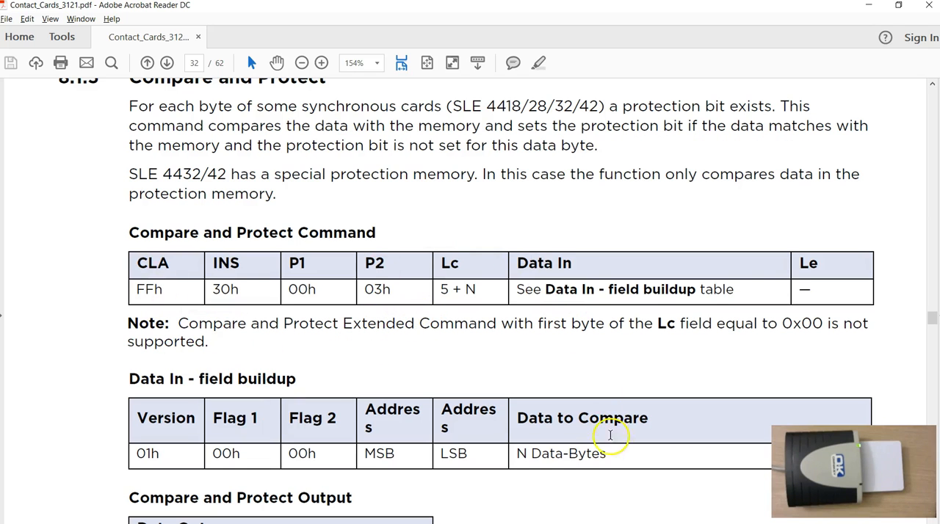
scroll(568, 418, down, 1)
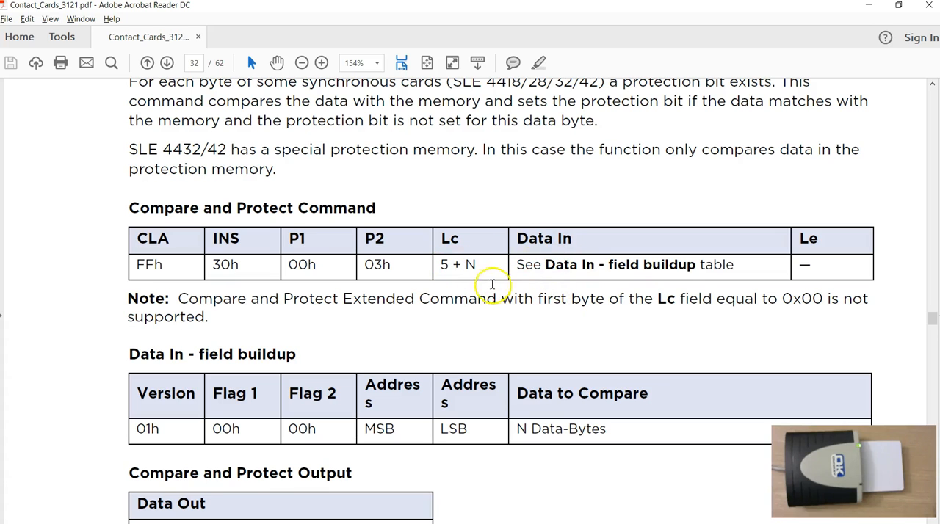
Study the Data In field buildup of the Compare and Protect command, covering the Lc length, Version and Flag fields.
drag(140, 429, 600, 429)
click(266, 476)
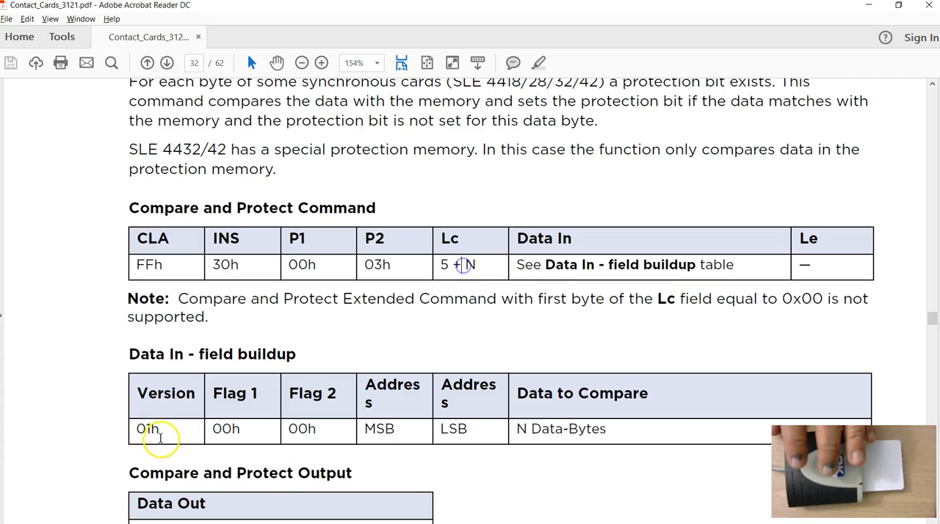
drag(133, 429, 563, 429)
click(218, 450)
drag(135, 429, 163, 429)
click(228, 429)
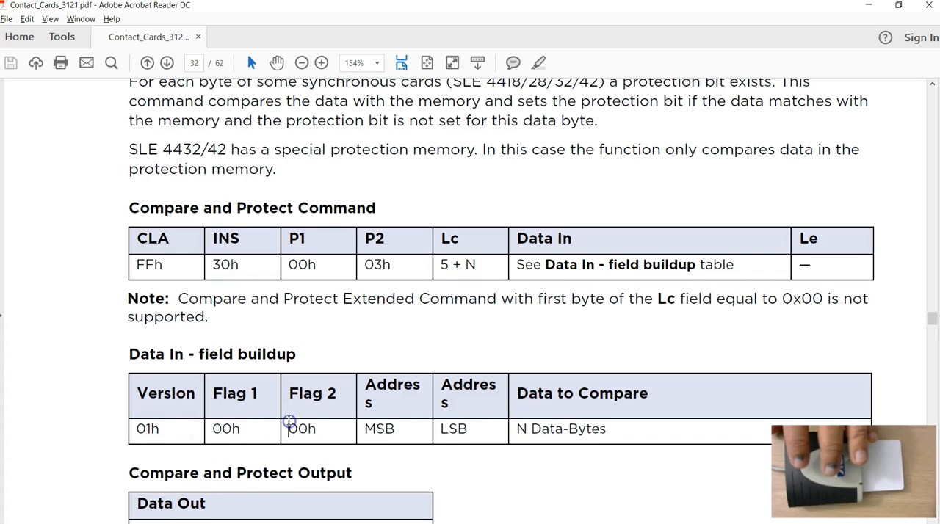
drag(215, 432, 318, 431)
Examine the Address MSB, Address LSB and Data to Compare fields of the Data In buildup table.
scroll(526, 246, up, 1)
scroll(459, 231, down, 3)
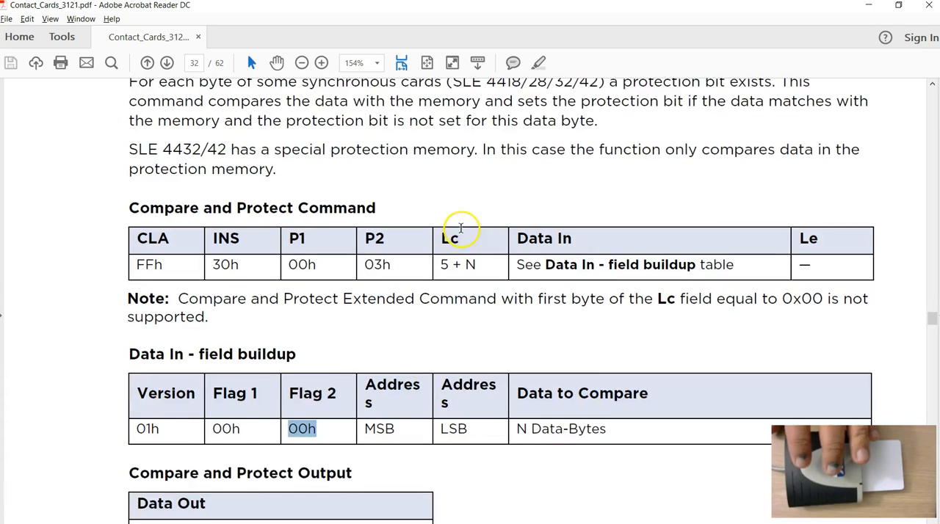
scroll(460, 235, down, 1)
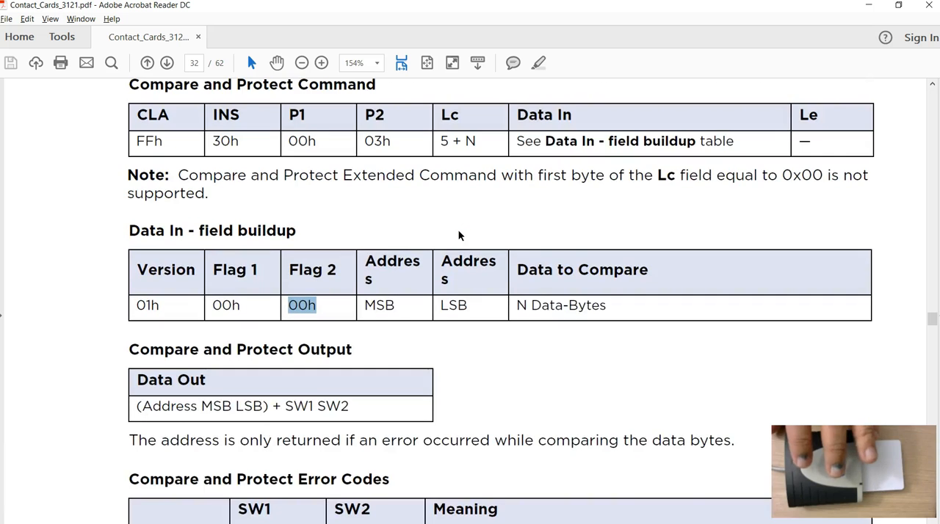
scroll(426, 238, up, 2)
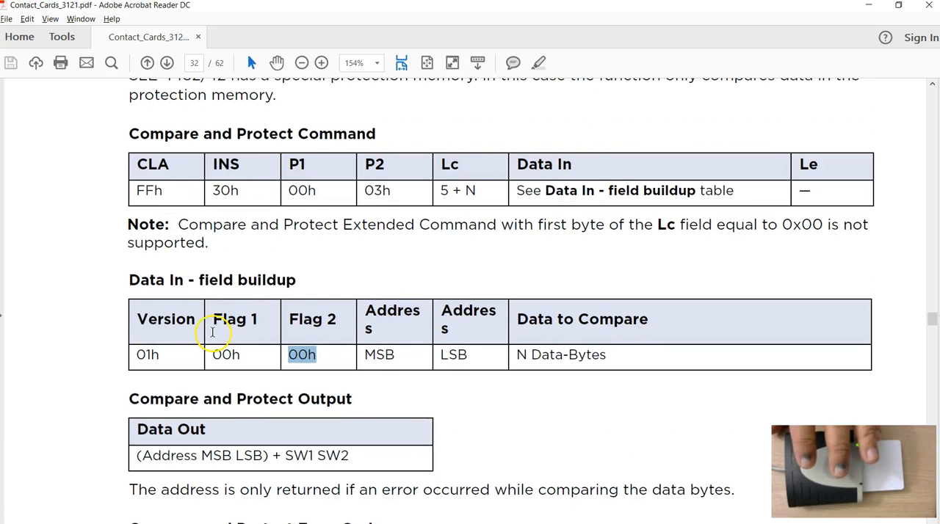
drag(379, 356, 451, 354)
click(566, 367)
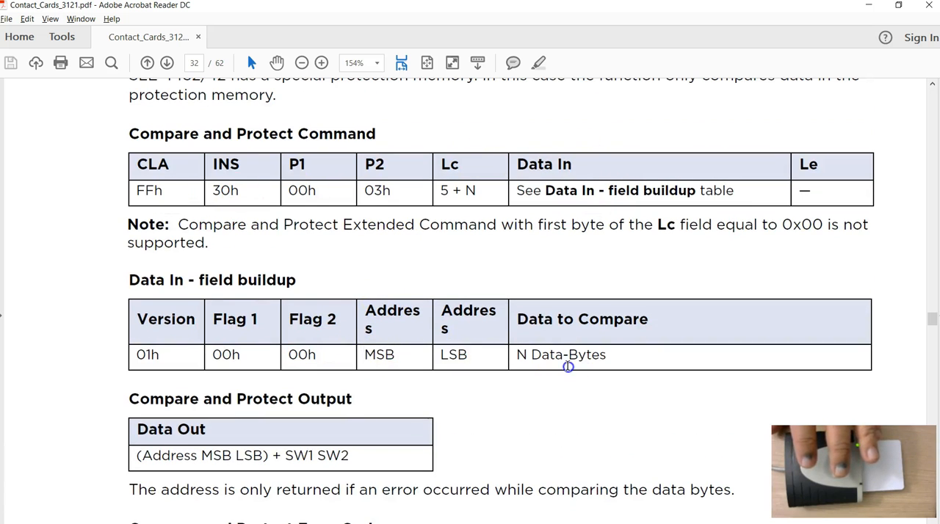
Read the section 8.1.5 description of how Compare and Protect matches data against memory before setting the protection bit.
scroll(564, 365, up, 5)
scroll(564, 366, up, 3)
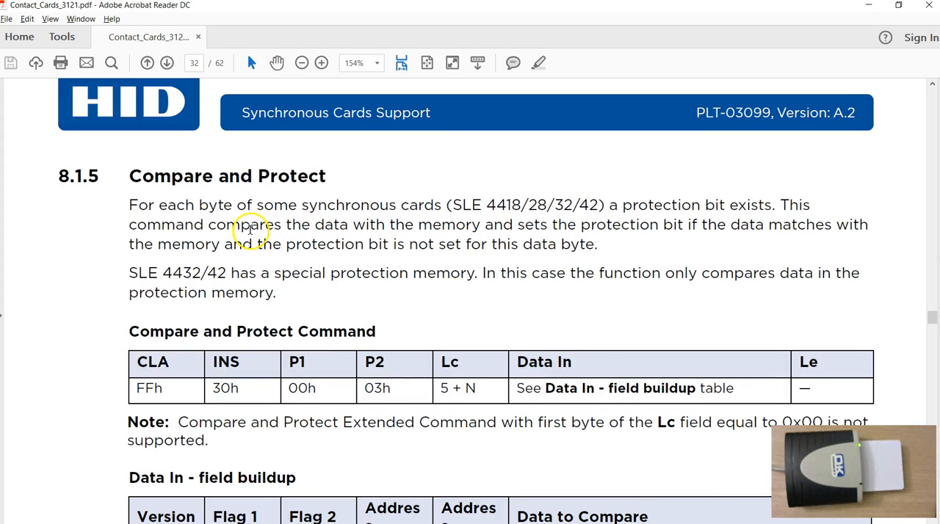
scroll(441, 378, down, 2)
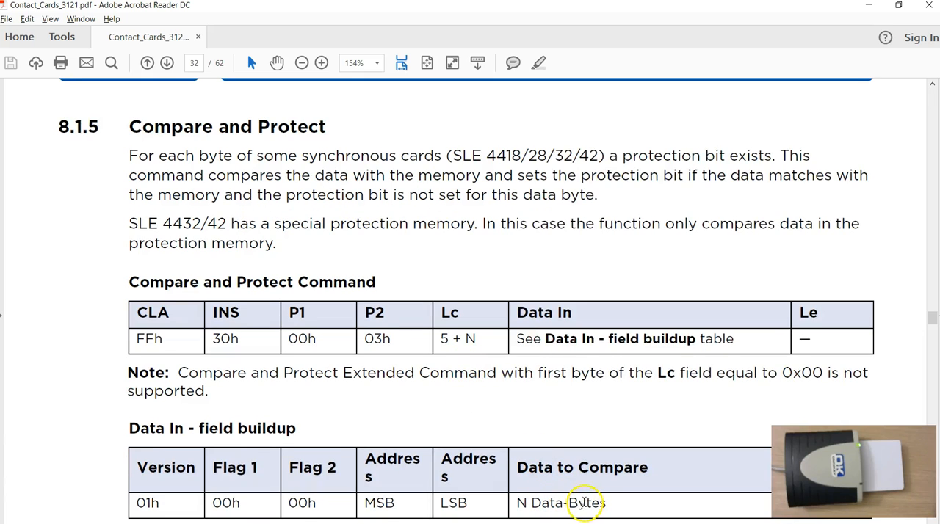
scroll(580, 492, up, 1)
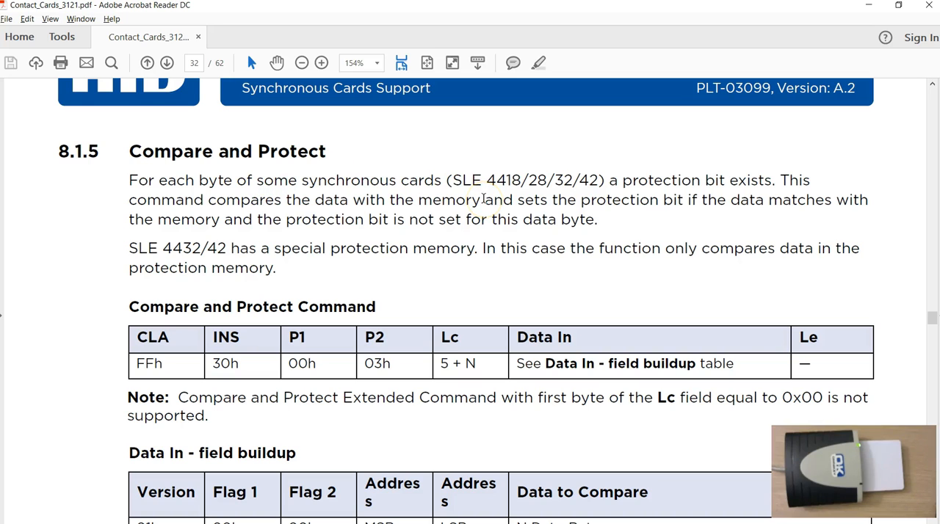
click(485, 199)
scroll(540, 217, down, 3)
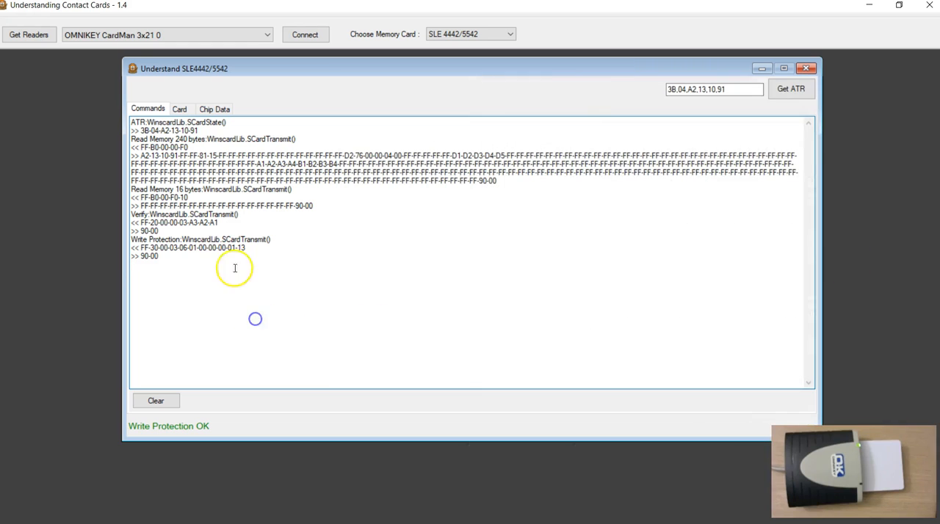
Compare the byte at address 1 in the card memory with the last data byte of the logged Write Protection command.
click(184, 109)
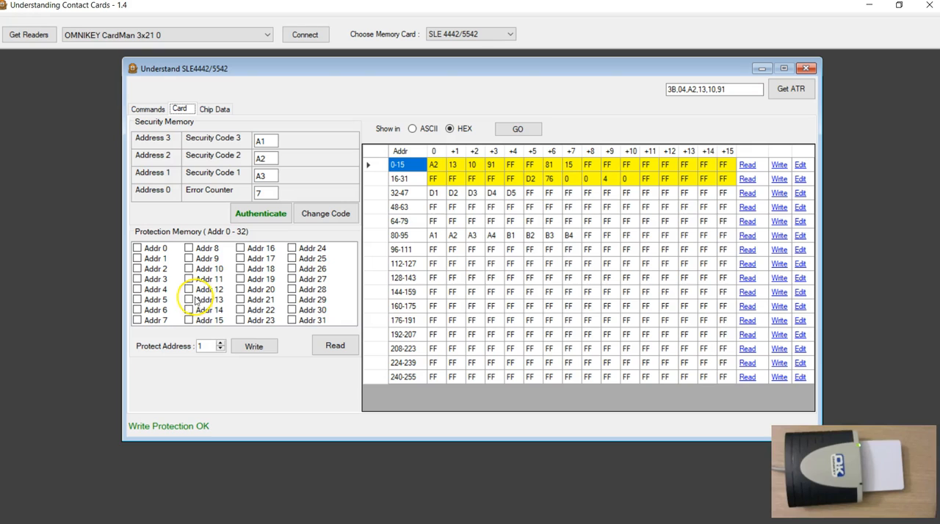
click(454, 167)
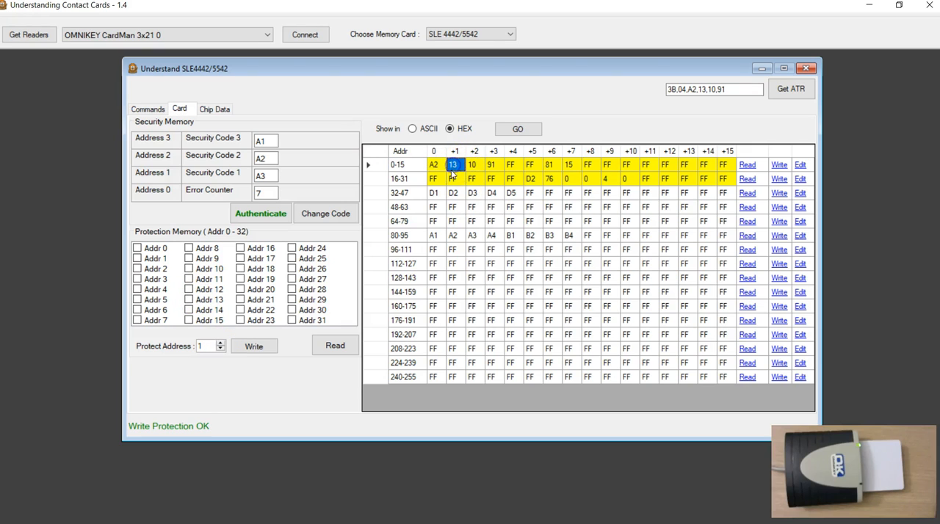
click(453, 166)
click(148, 109)
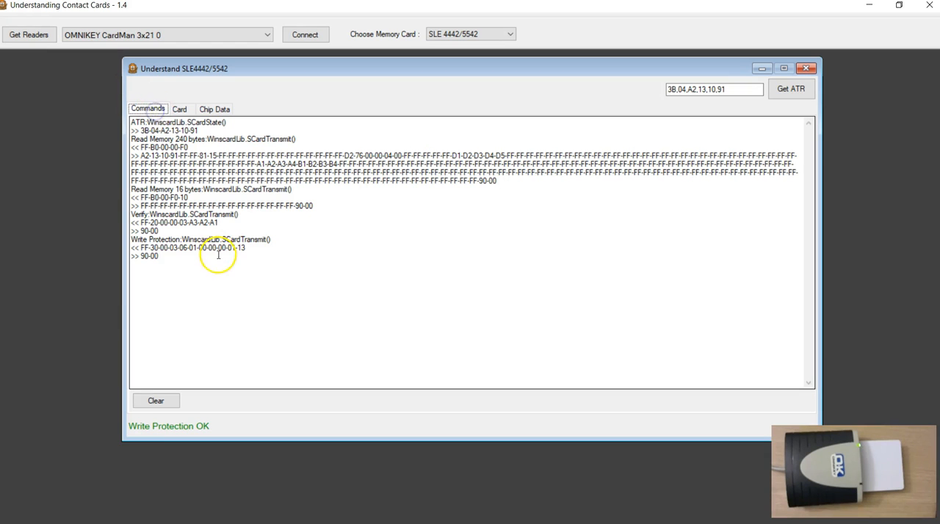
double_click(242, 247)
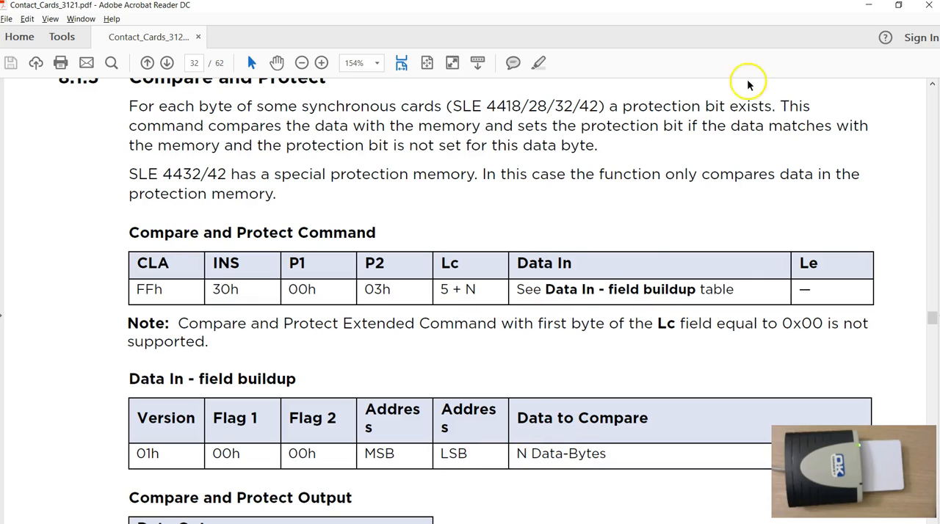
Return from the PDF manual to the command log and check the status bytes answering the Write Protection command.
click(869, 5)
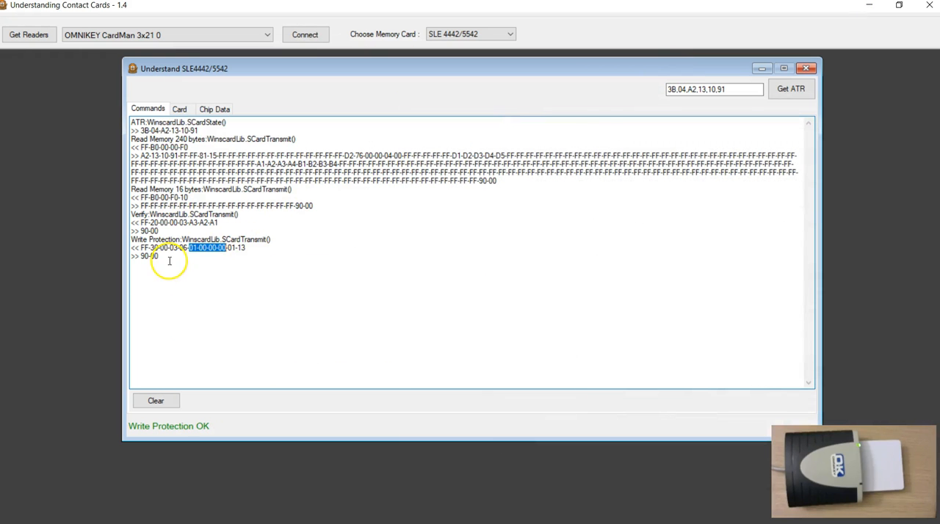
click(169, 261)
double_click(156, 257)
click(184, 284)
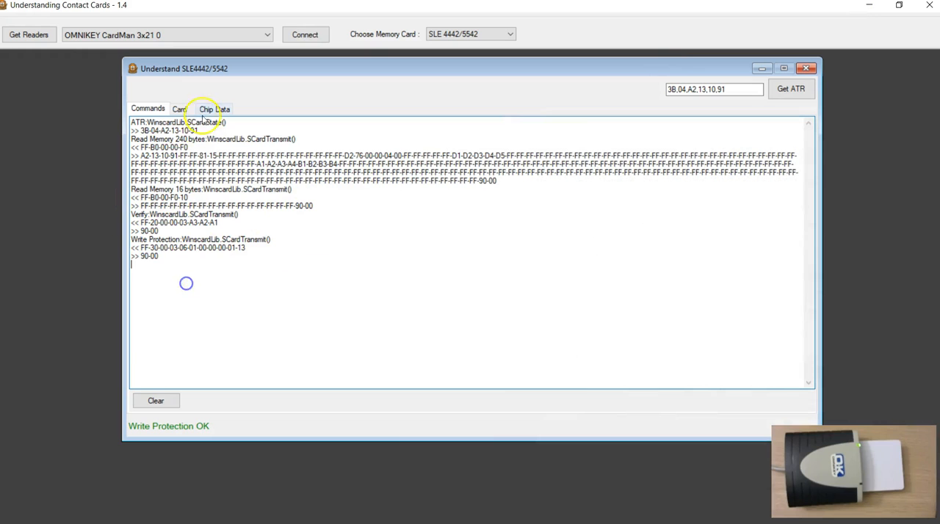
Read the protection bits back from the card's protection memory and close the card window.
click(181, 109)
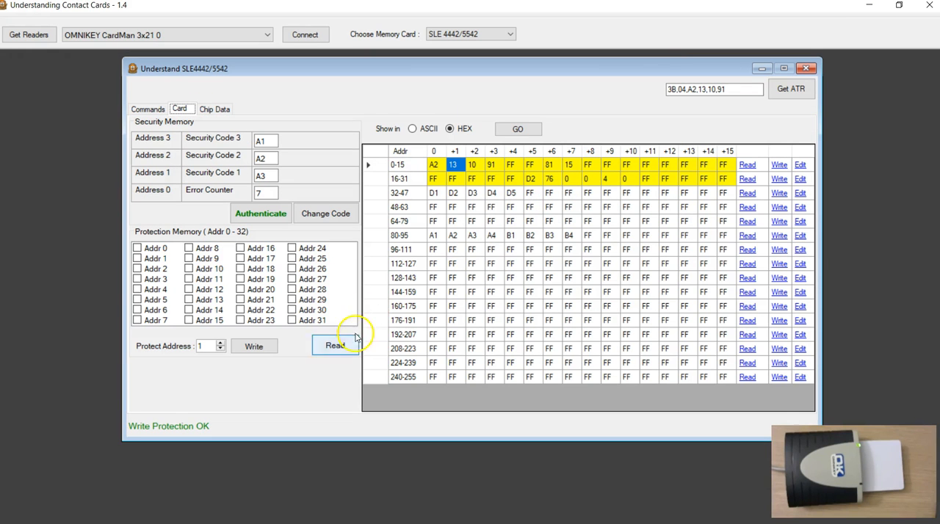
click(324, 355)
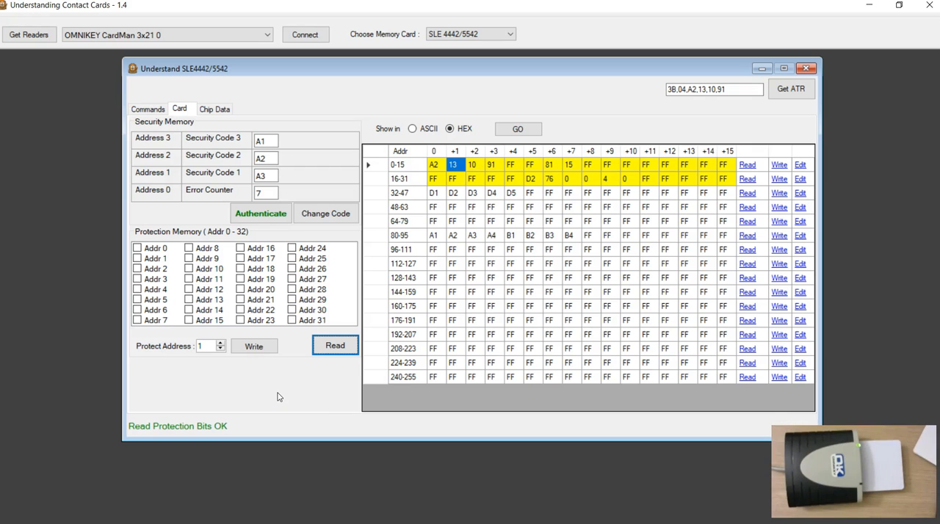
click(807, 69)
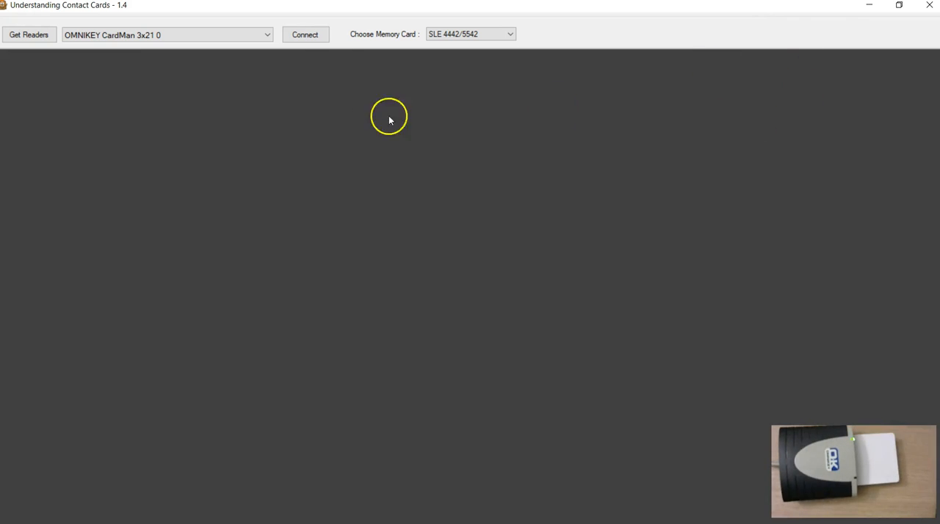
Connect to the card in the OMNIKEY reader again and retrieve its ATR and memory contents.
click(307, 35)
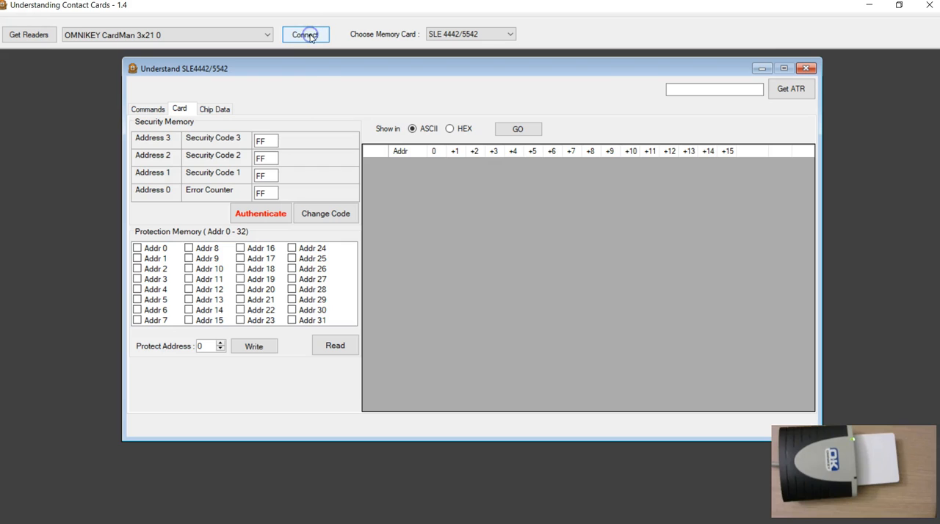
click(789, 89)
click(518, 128)
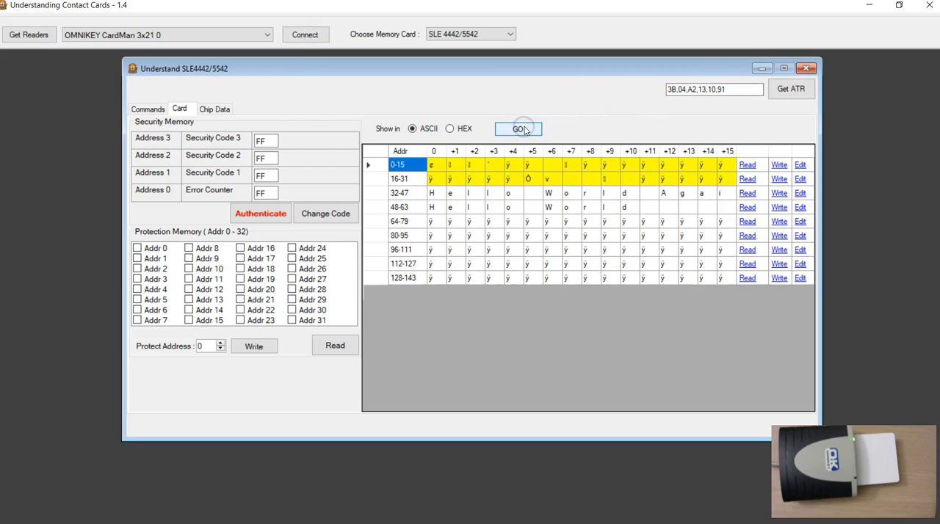
Read this card's protection bits and show the memory contents in HEX.
click(335, 347)
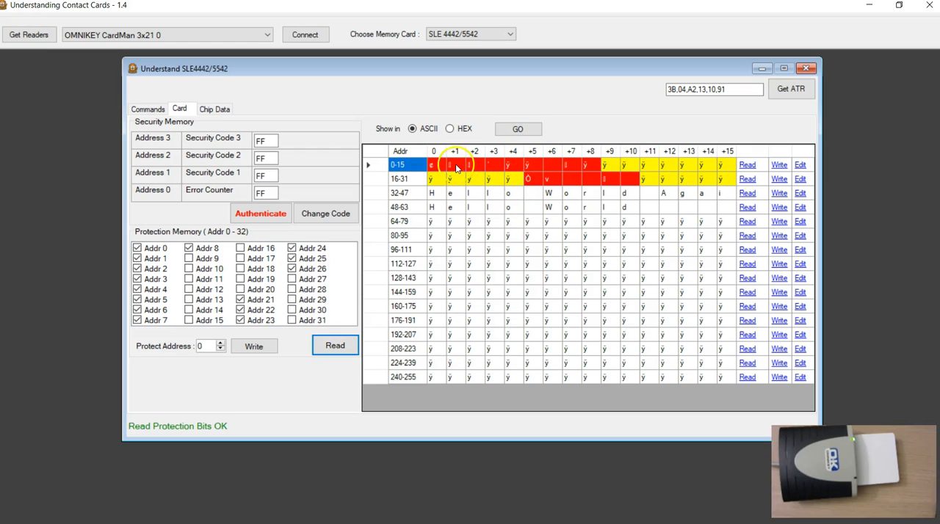
click(450, 129)
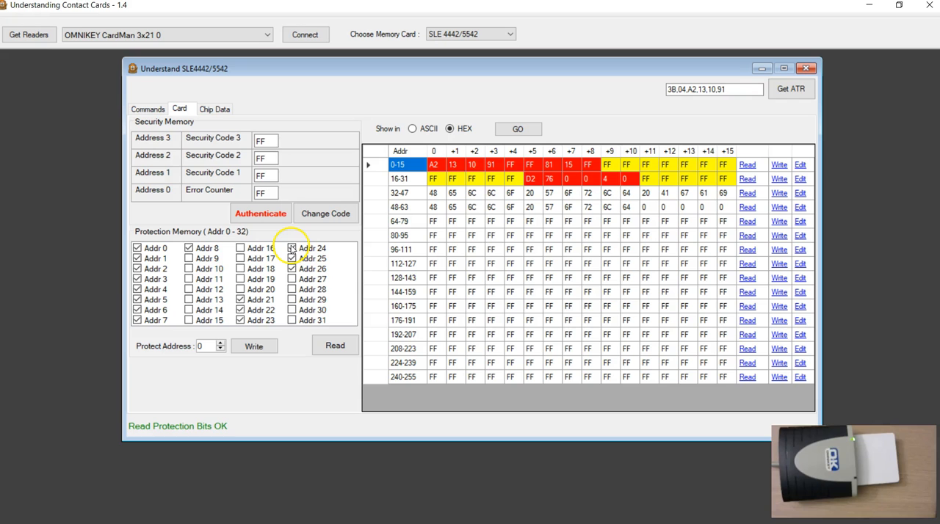
Open the command log, switch to the PDF manual and look up the Read Protection Memory command.
click(139, 110)
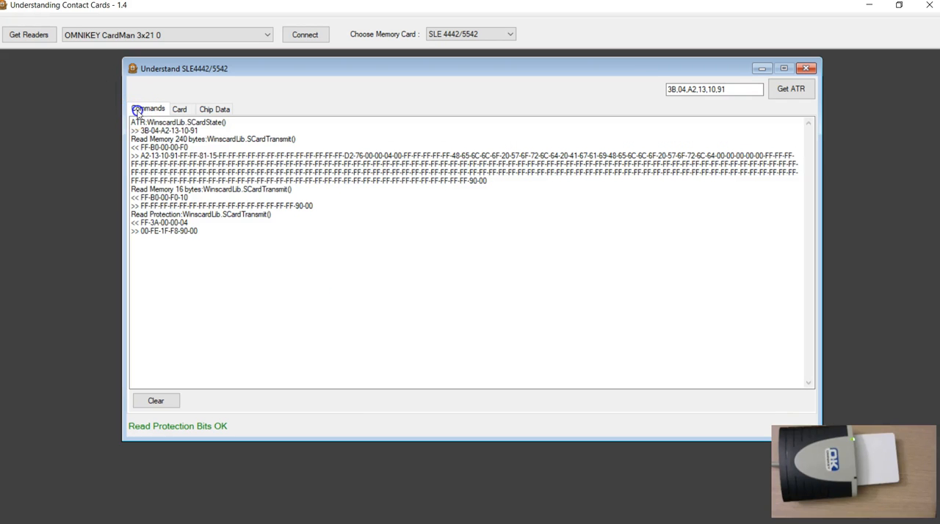
key(alt+Tab)
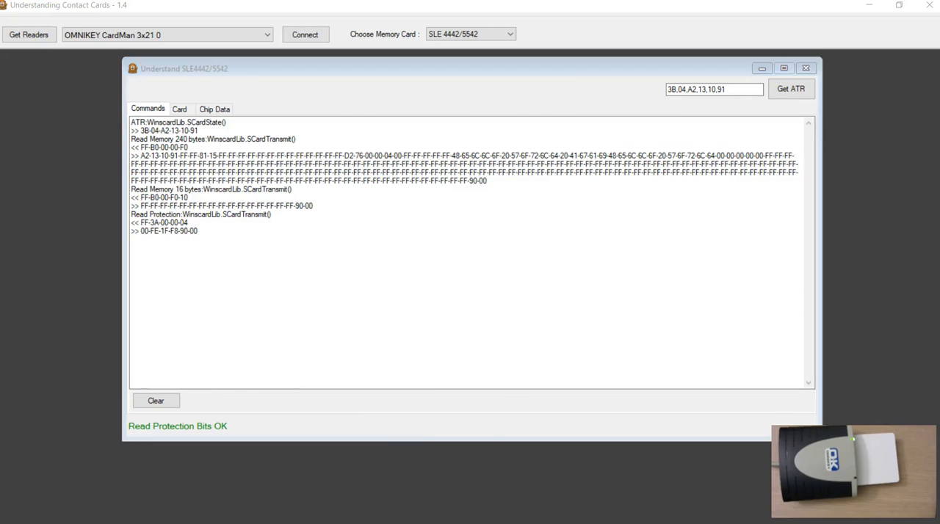
scroll(318, 289, up, 15)
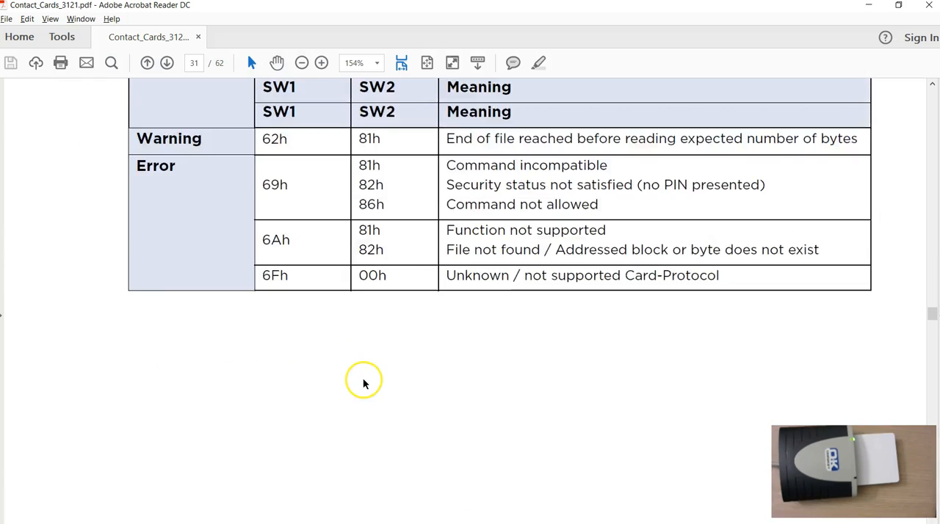
scroll(363, 383, up, 5)
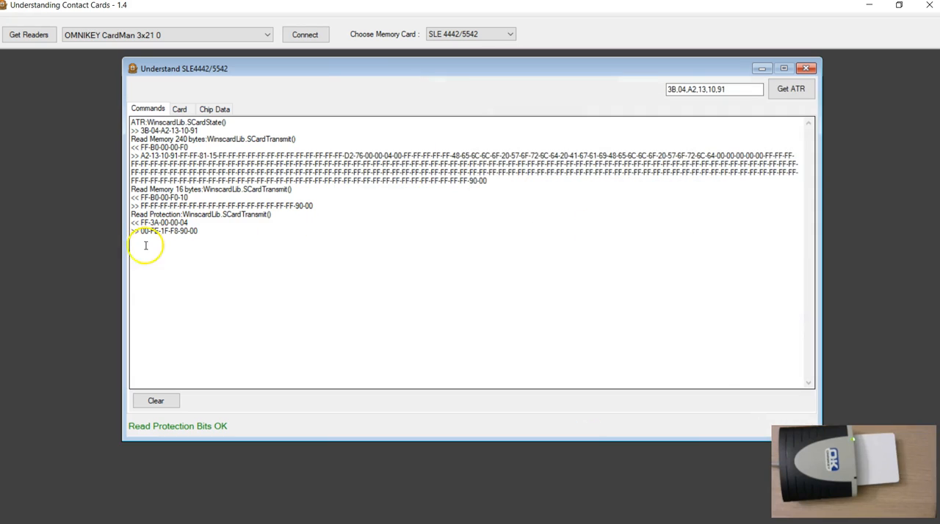
Examine the Read Protection command's FF-3A header, length byte 04 and returned protection bytes, and return to the card memory view.
drag(141, 223, 157, 223)
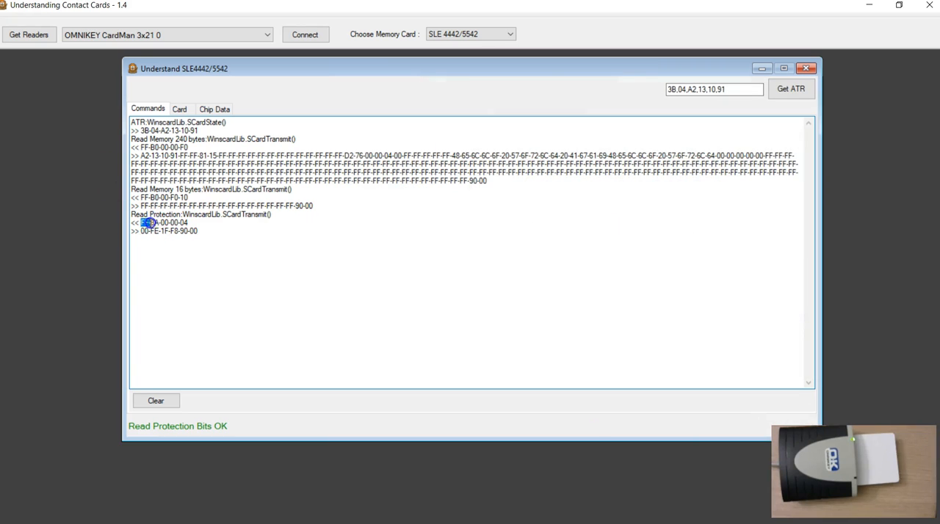
double_click(185, 224)
click(221, 265)
click(164, 248)
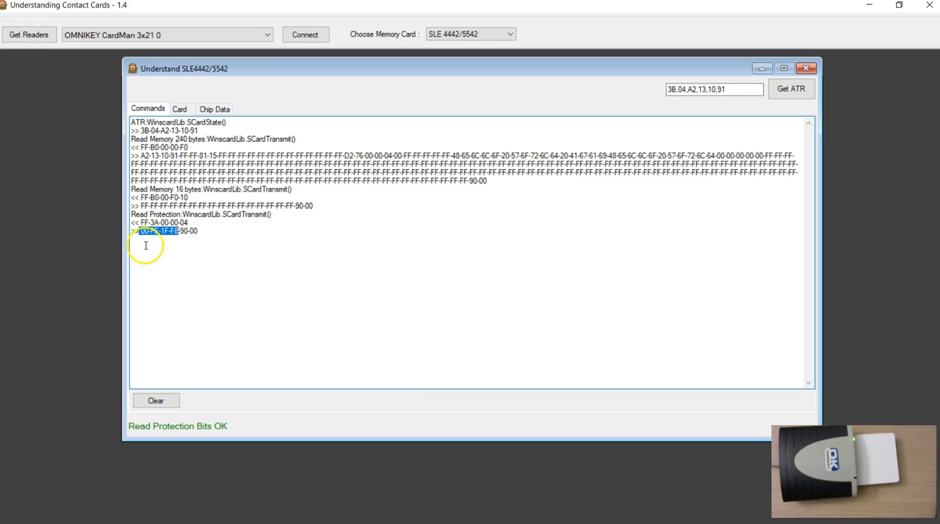
click(182, 109)
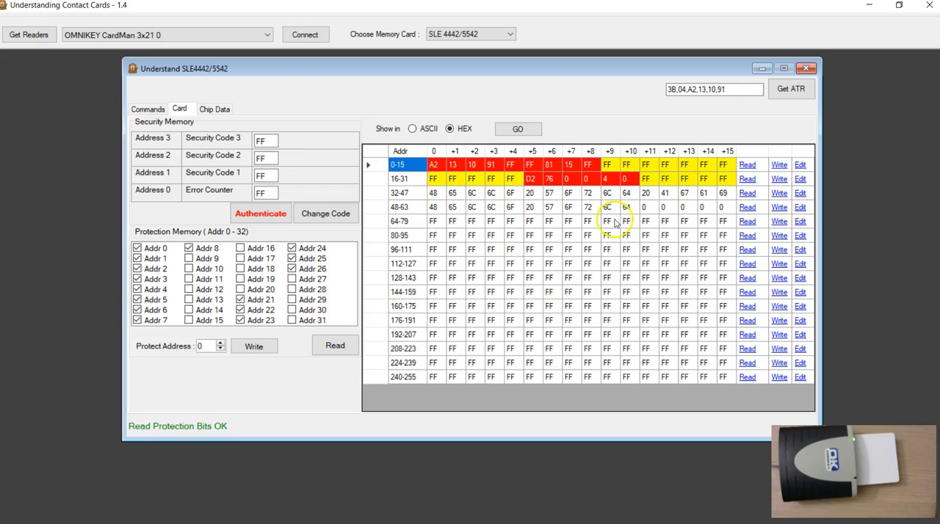
Review the Read Protection Memory output and the Compare and Protect command, Data In, output and error code tables in the PDF manual.
key(alt+Tab)
scroll(360, 316, down, 10)
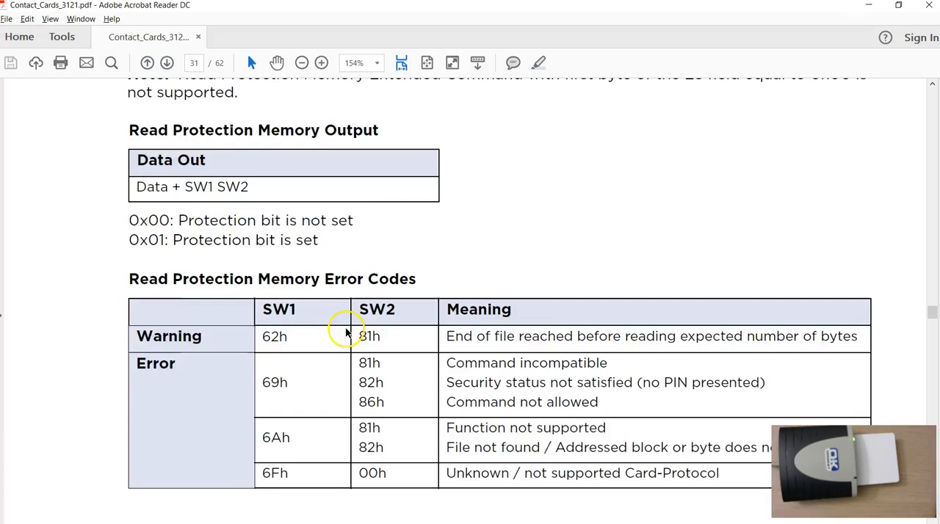
scroll(359, 328, down, 15)
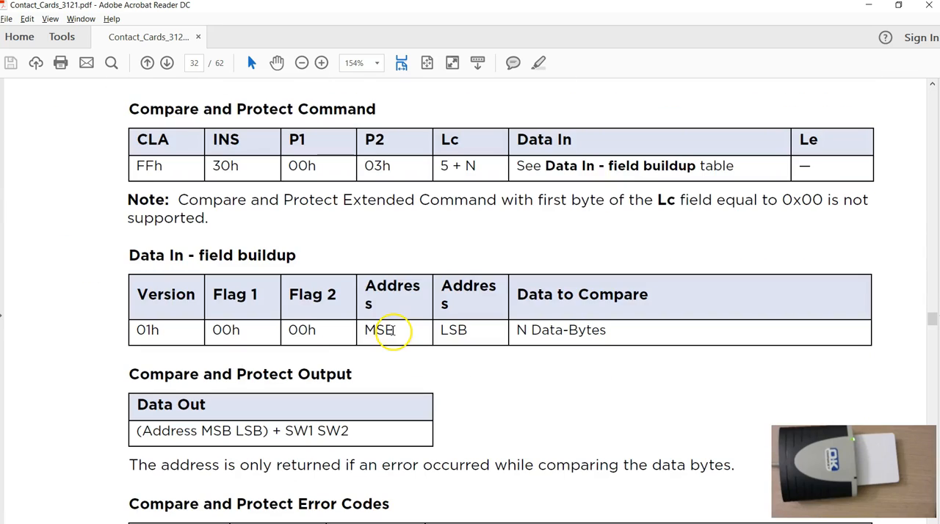
scroll(216, 284, up, 5)
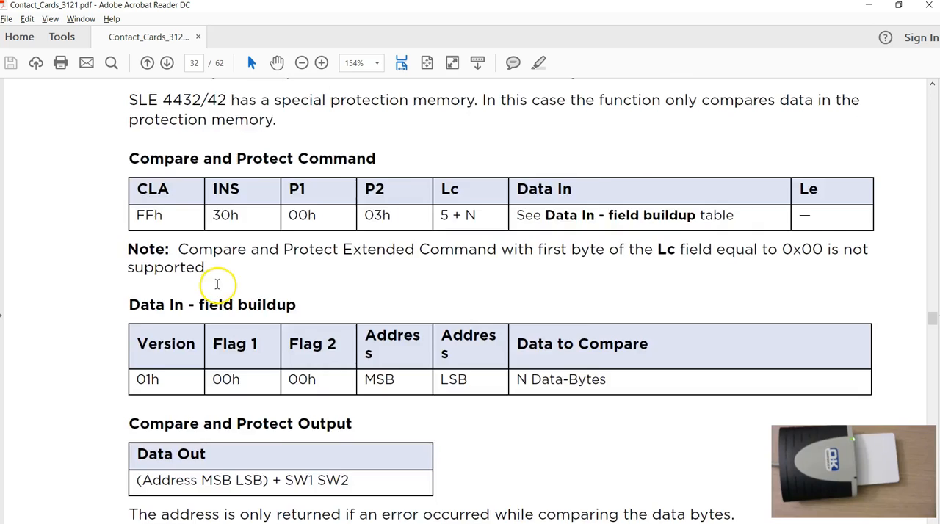
scroll(272, 262, down, 5)
drag(135, 166, 205, 168)
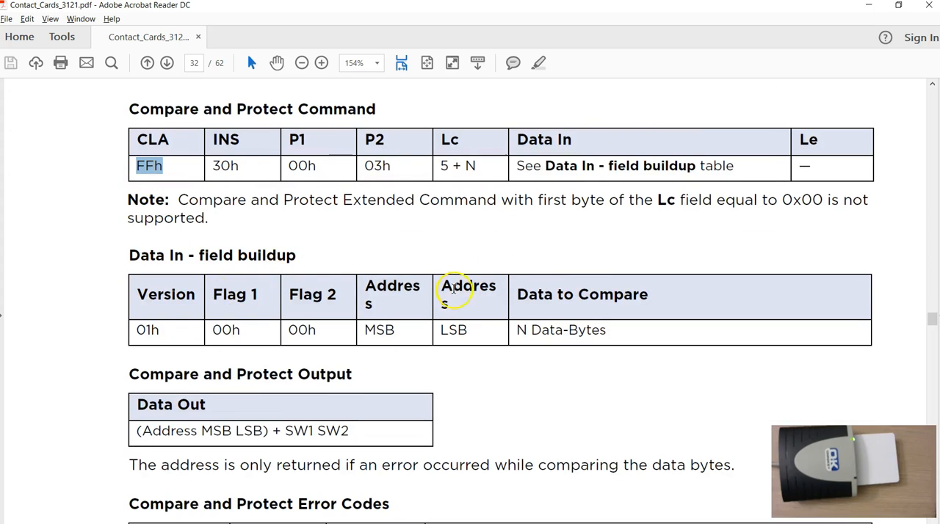
scroll(503, 347, down, 2)
scroll(506, 353, down, 2)
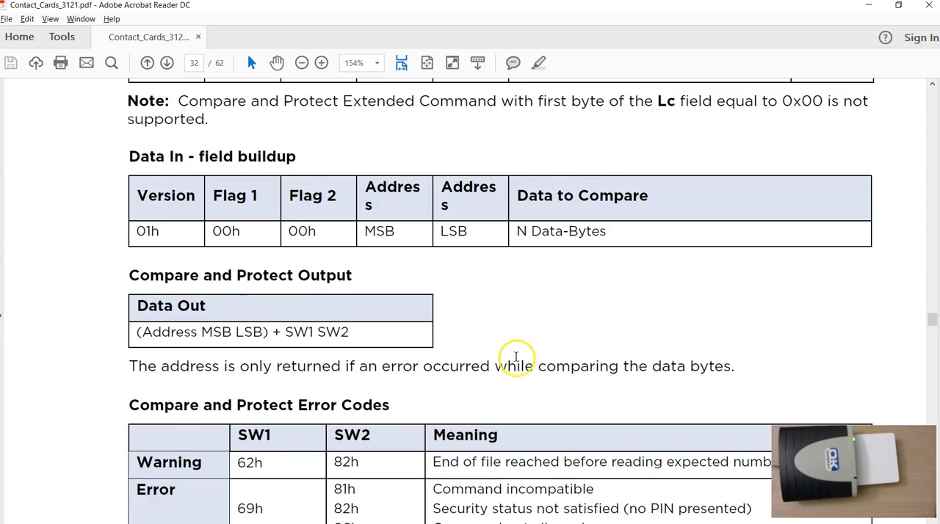
scroll(514, 361, up, 2)
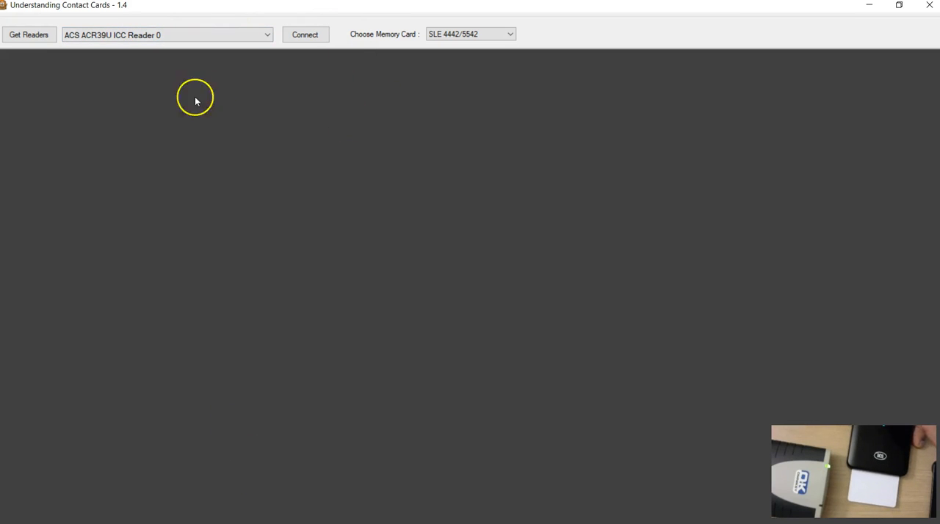
Choose the ACS ACR39U ICC Reader 0 and connect to its SLE 4442/5542 card.
click(92, 38)
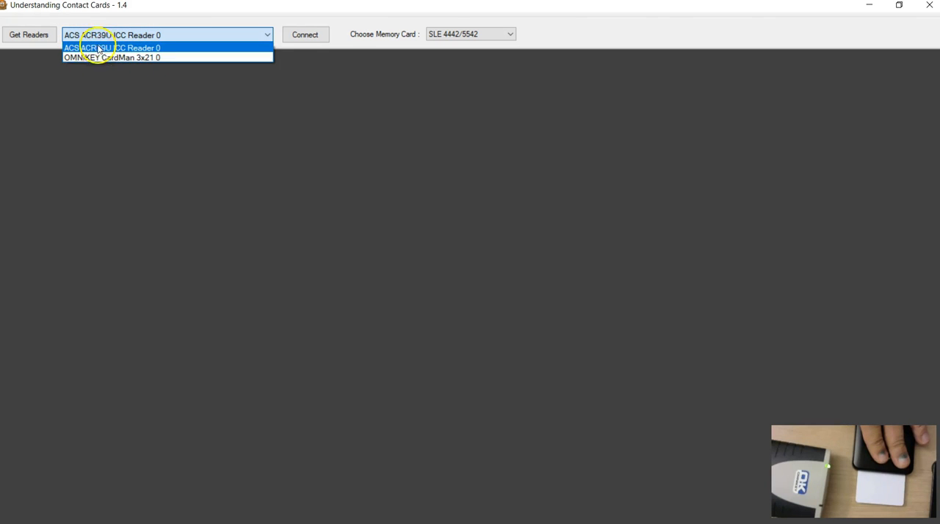
click(98, 47)
click(305, 34)
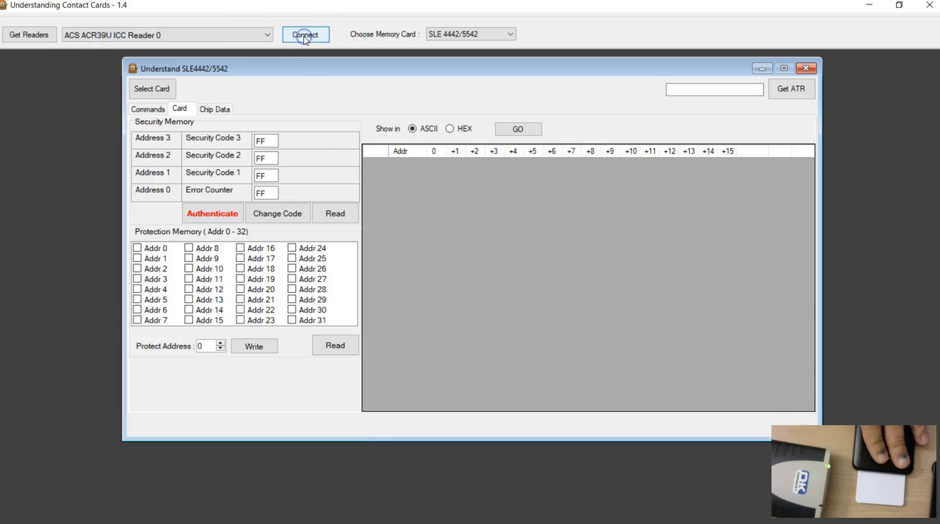
Select the card in the ACS reader and retrieve its ATR and memory contents.
click(152, 89)
click(791, 89)
click(512, 130)
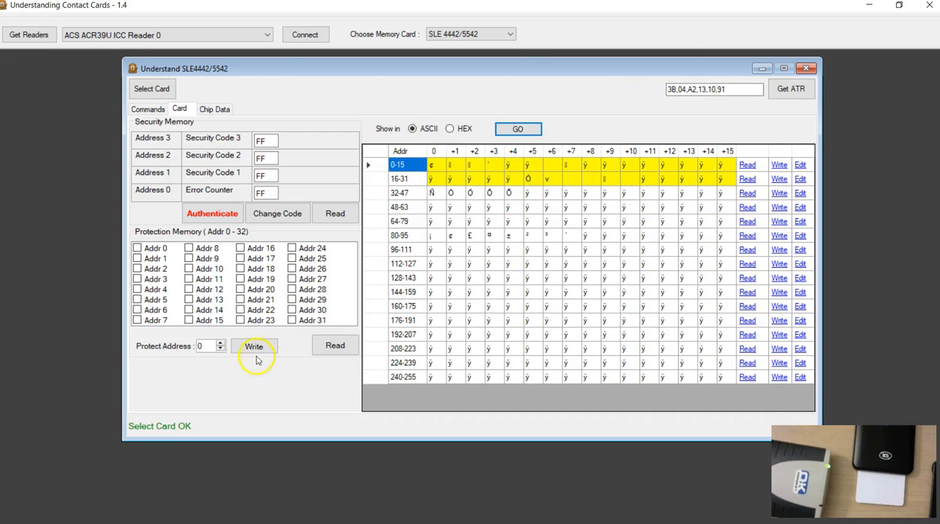
Review the Select Card, ATR and Read Memory commands in the log and glance at the chip data.
click(148, 109)
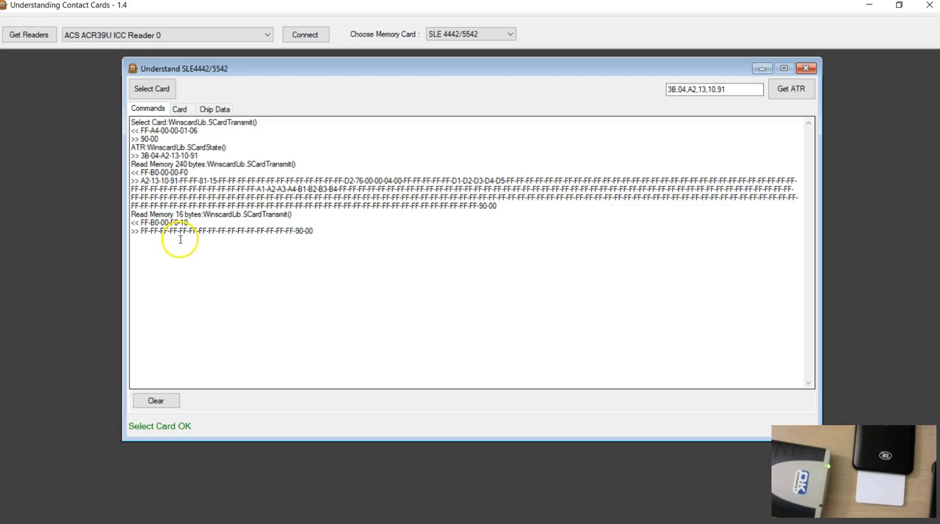
click(180, 110)
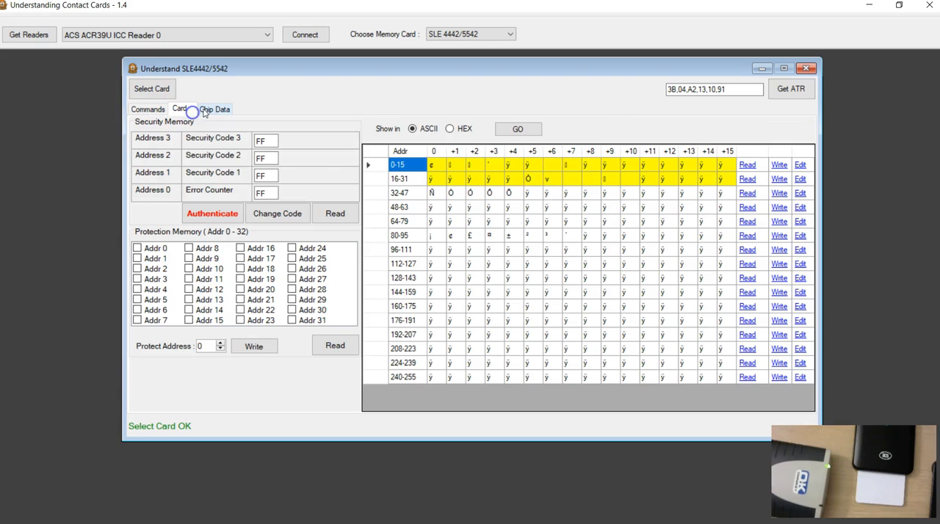
click(209, 111)
click(180, 110)
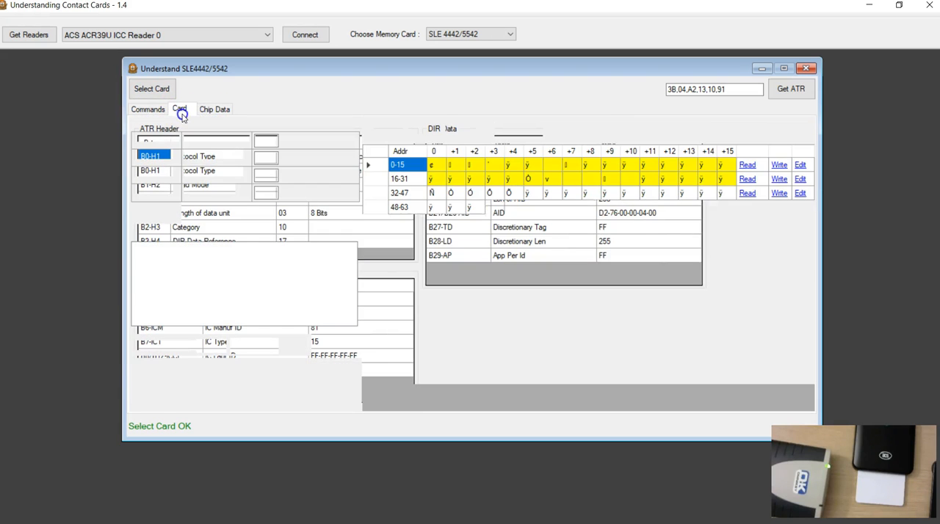
Read the protection bits through the ACS reader, select row 48-63 and show the memory in HEX.
click(336, 347)
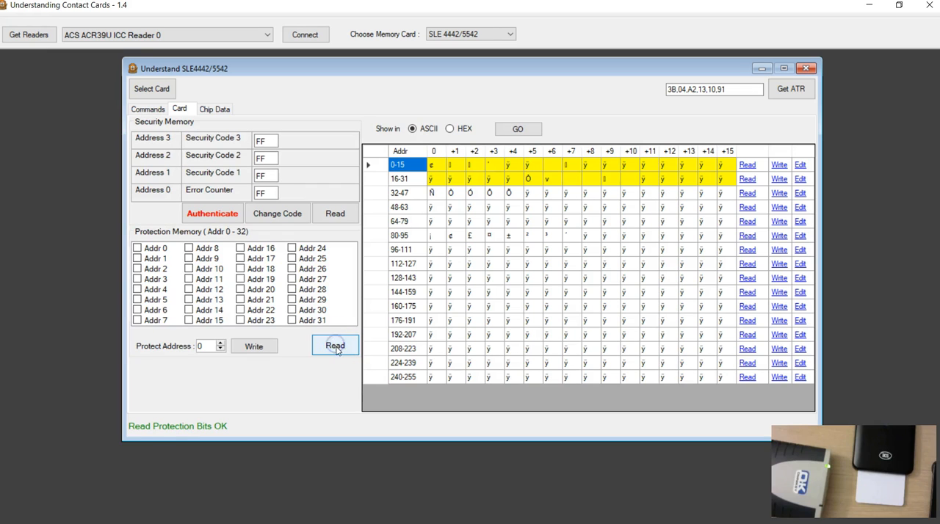
click(479, 221)
click(479, 207)
click(450, 129)
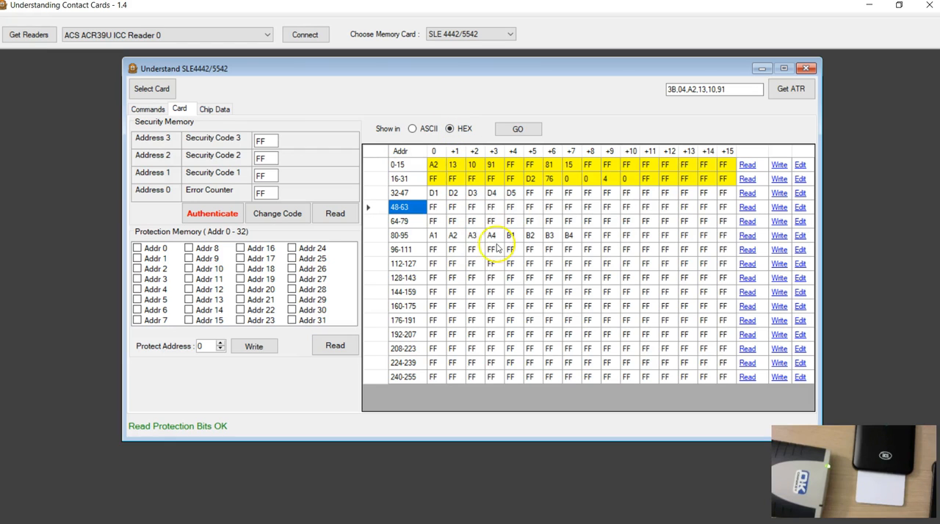
Enter AB and CD in the first two bytes of row 96-111, and write row 80-95 to the card.
click(453, 264)
click(438, 251)
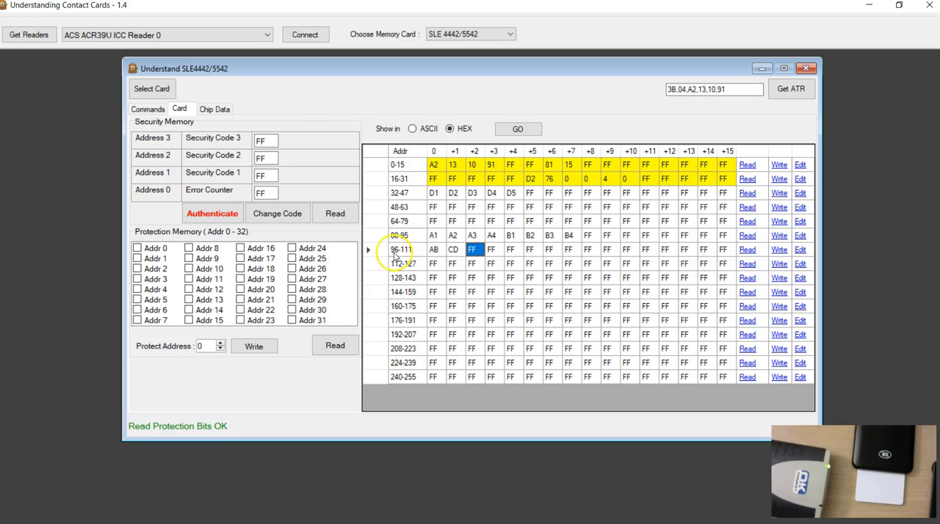
click(780, 236)
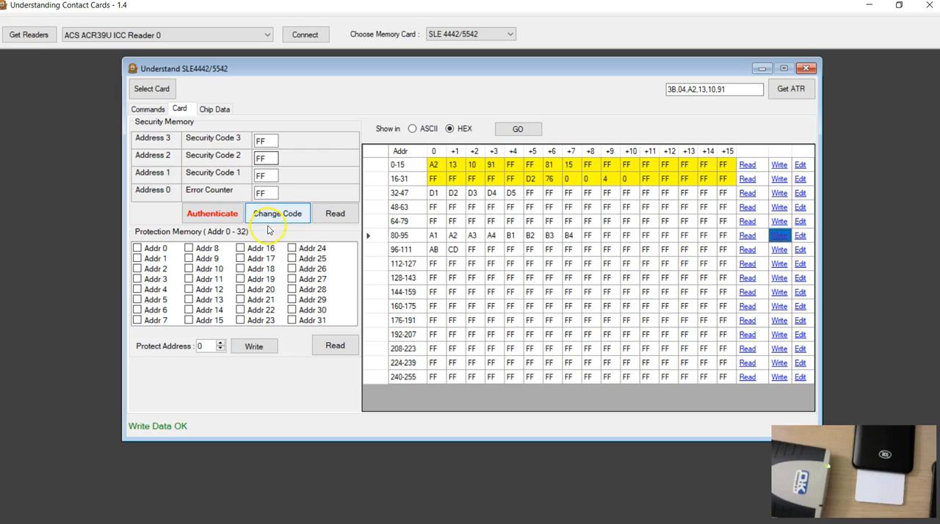
Review the Write Memory command and its response in the log, and return to the card memory grid.
click(146, 110)
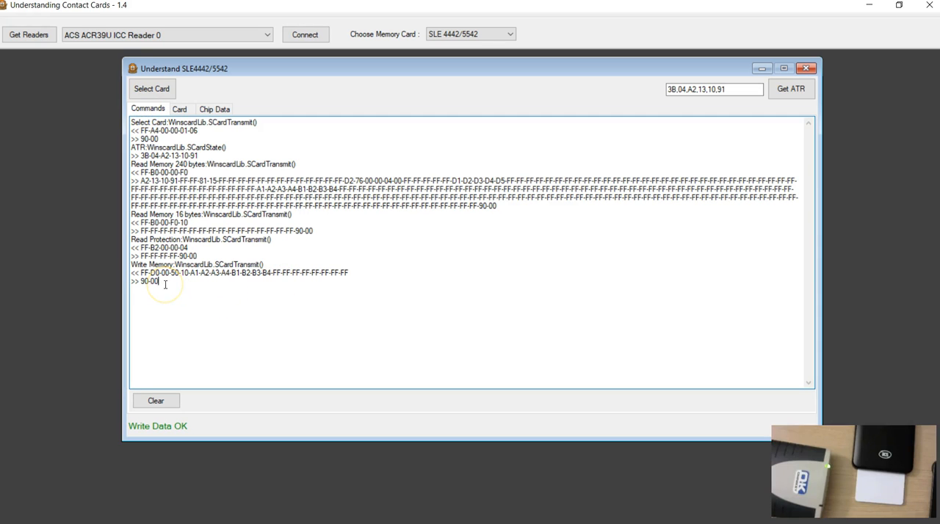
click(180, 109)
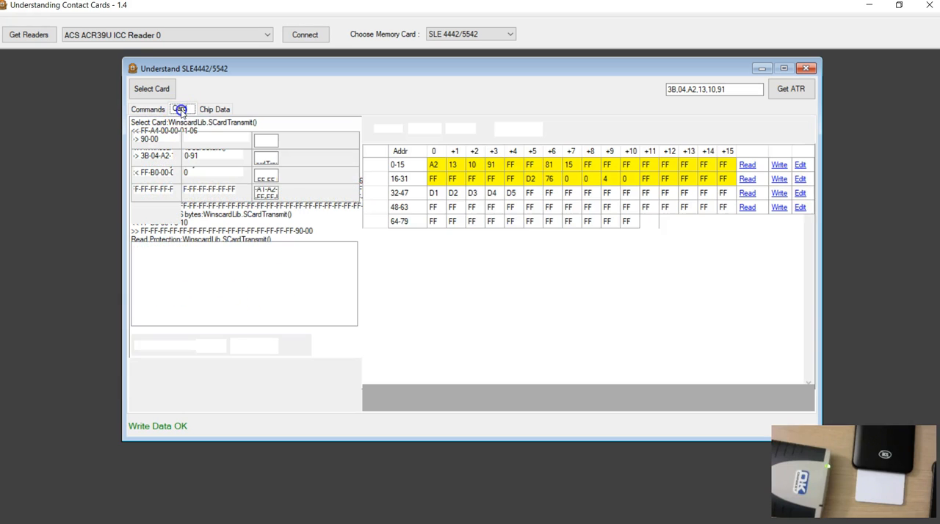
click(142, 111)
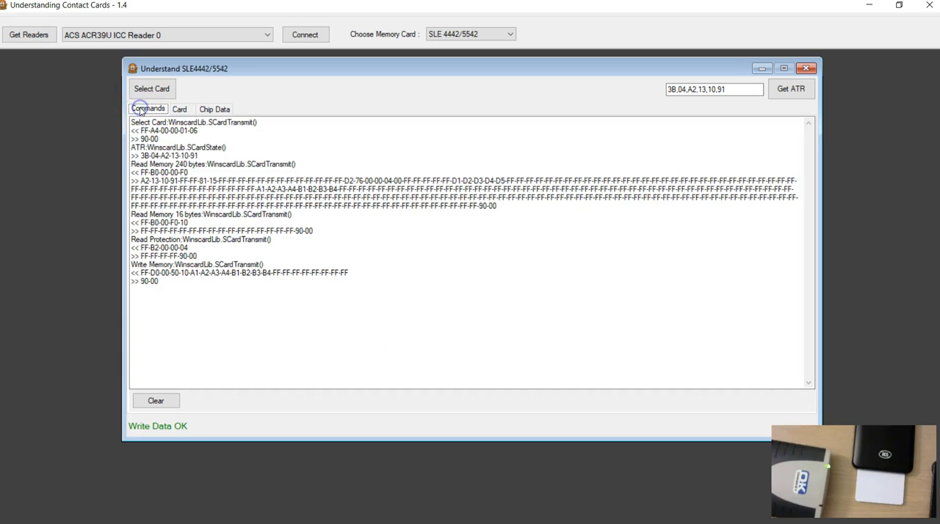
click(180, 109)
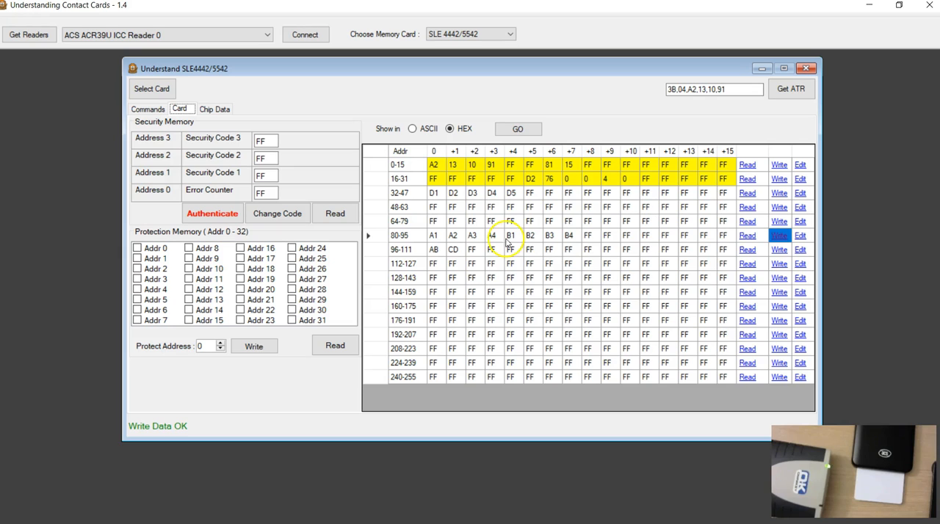
Read row 96-111 back from the card and bring up the resulting Read Memory entry in the log.
click(475, 251)
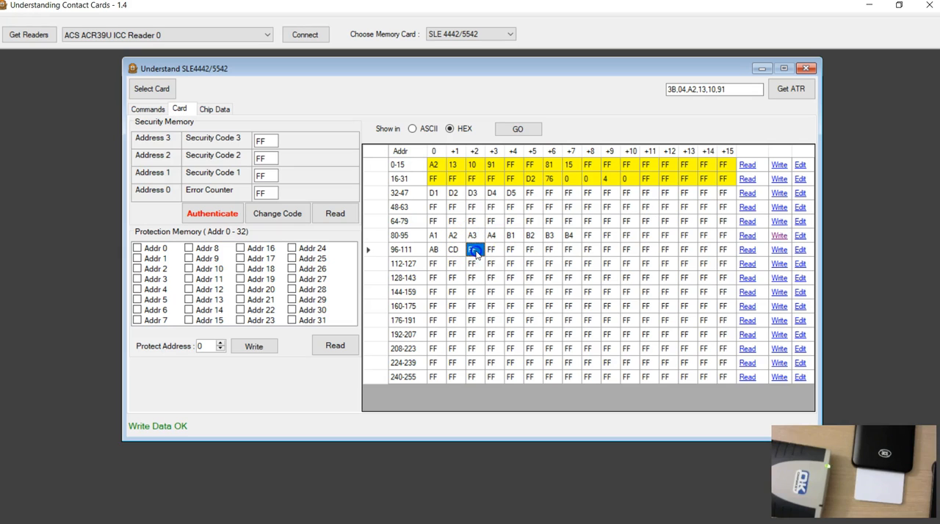
click(747, 251)
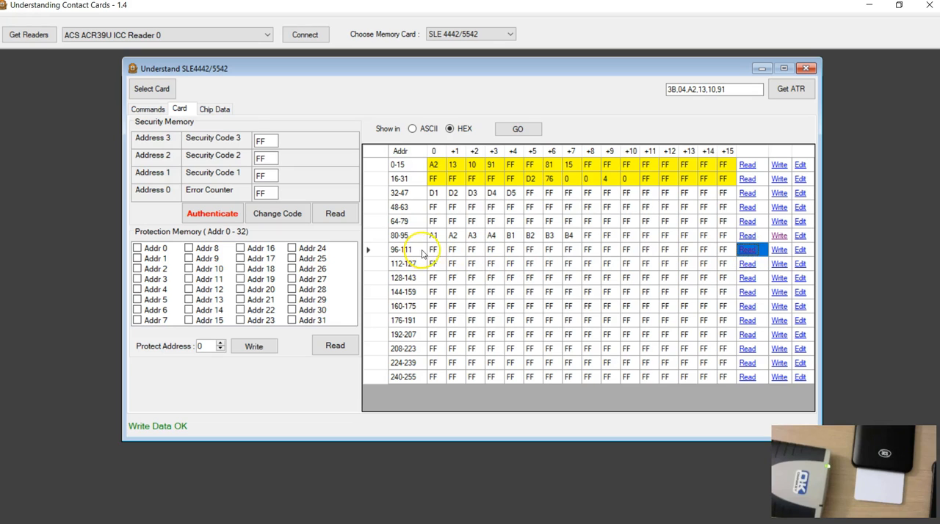
click(148, 108)
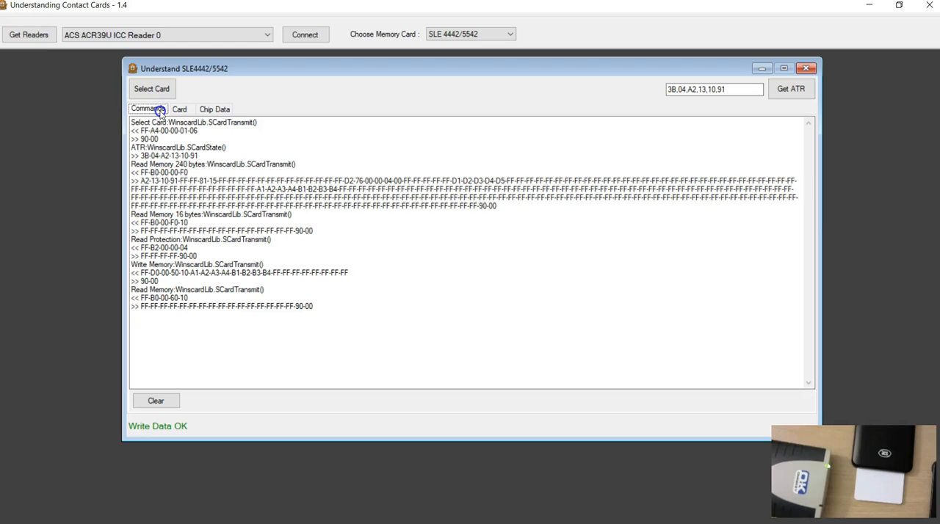
Examine the Write Memory and Read Memory entries in the log against the card's memory rows, checking the addressed bytes.
drag(156, 279, 129, 268)
click(163, 273)
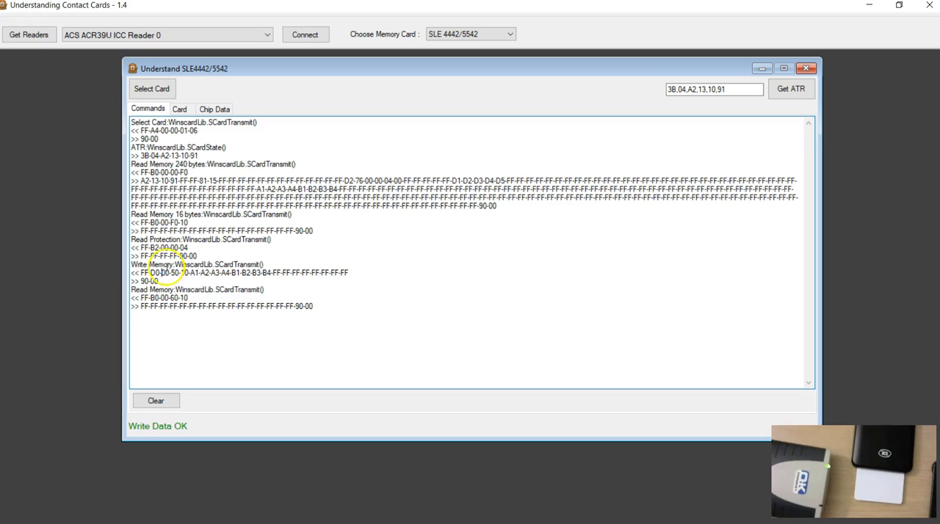
click(179, 110)
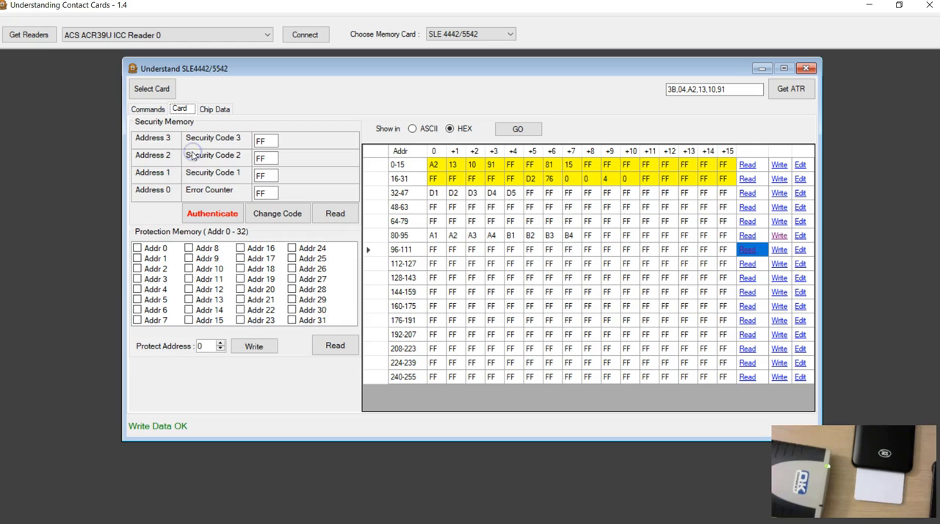
click(149, 111)
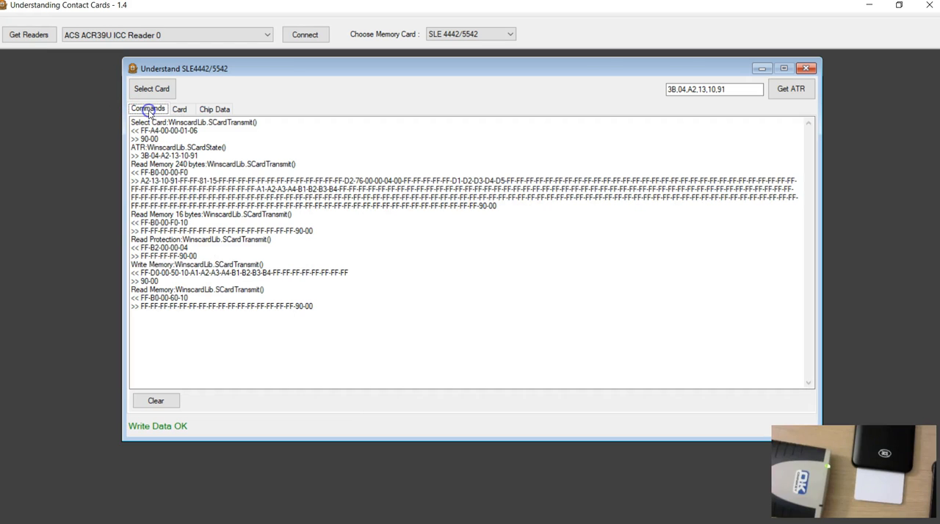
drag(160, 282, 126, 274)
click(147, 288)
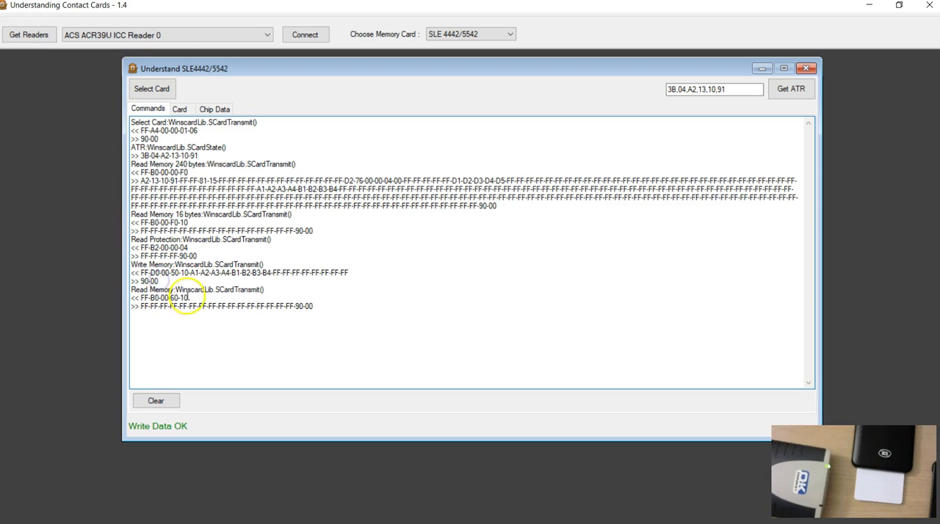
click(179, 109)
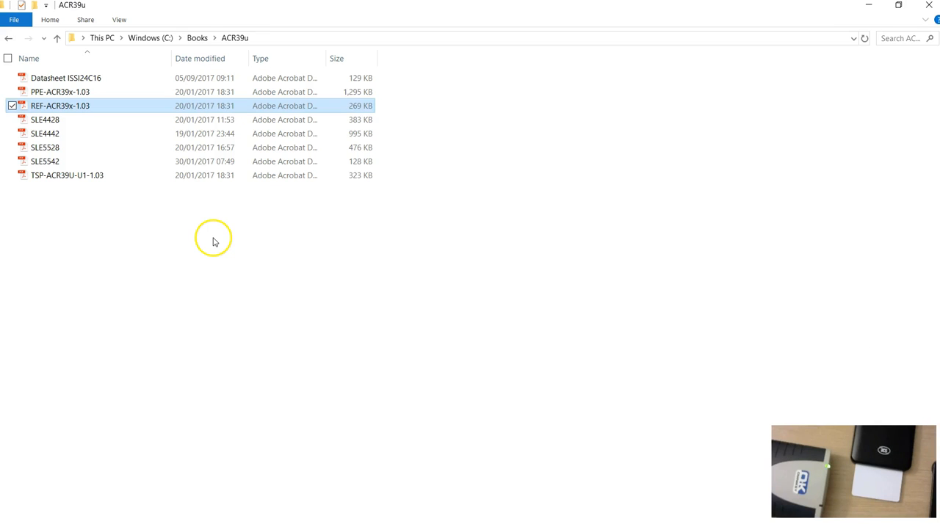
Minimize the ACR39u folder and compare the read-protection commands in Contact_Cards_3121.pdf and REF-ACR39x-1.03.pdf in Adobe Acrobat Reader.
click(868, 6)
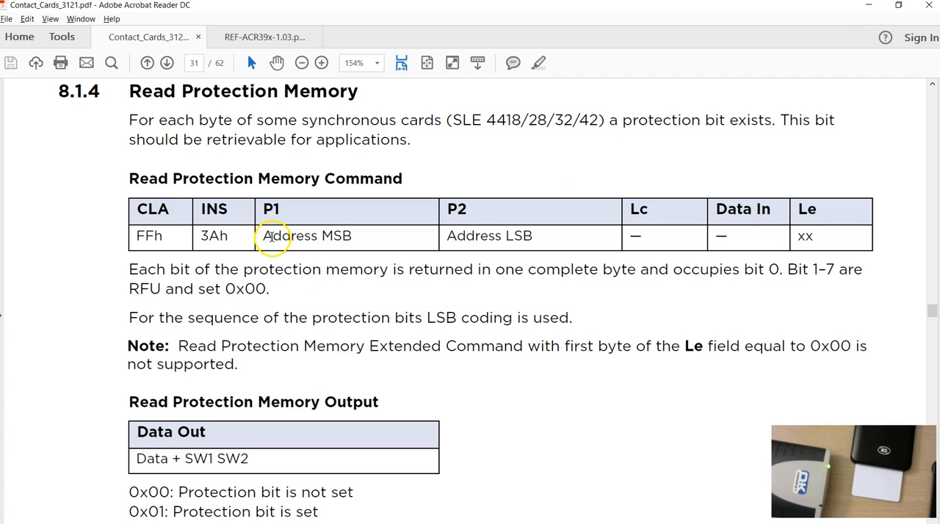
click(243, 38)
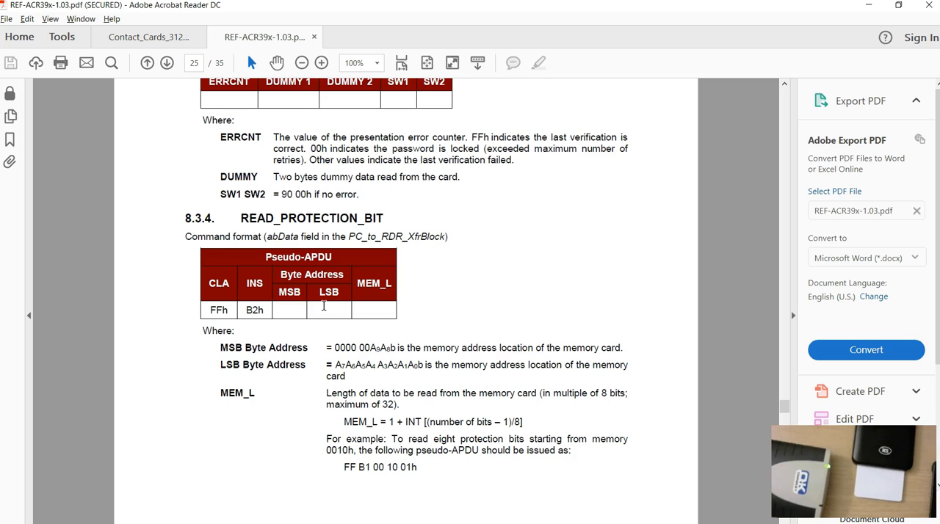
click(132, 37)
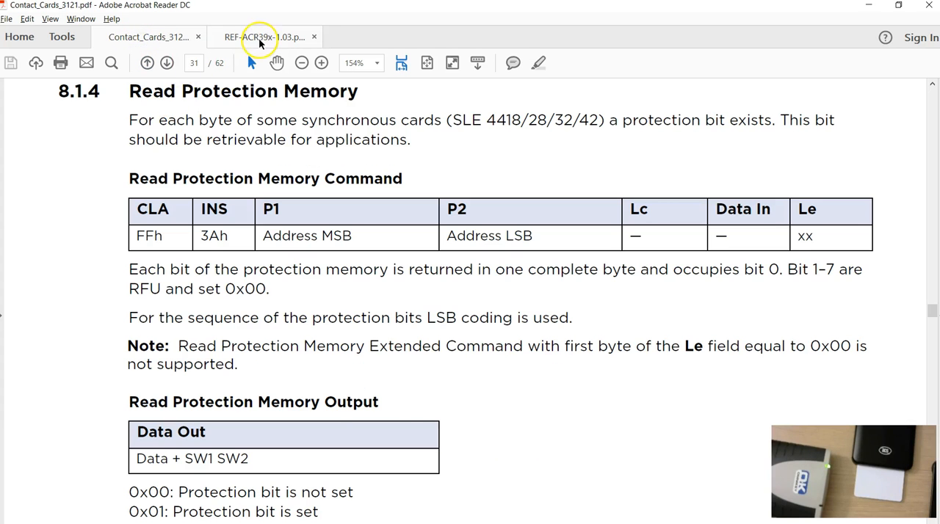
Find section 8.3.5 WRITE_MEMORY_CARD in REF-ACR39x-1.03.pdf and examine its command format.
click(259, 43)
scroll(352, 300, down, 8)
scroll(353, 301, down, 8)
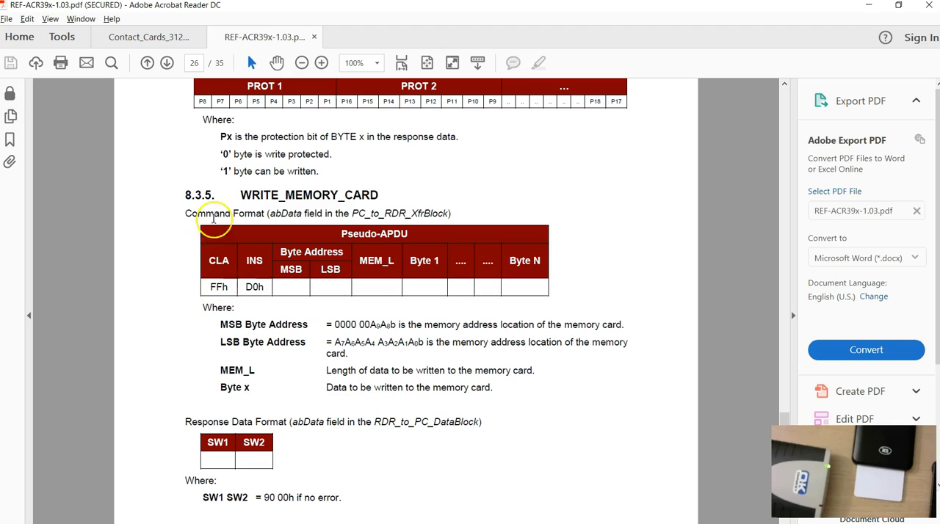
Find section 8.1.2 Update Binary in Contact_Cards_3121.pdf and compare its instruction byte with the ACR39x WRITE_MEMORY_CARD command.
click(136, 34)
scroll(369, 325, down, 10)
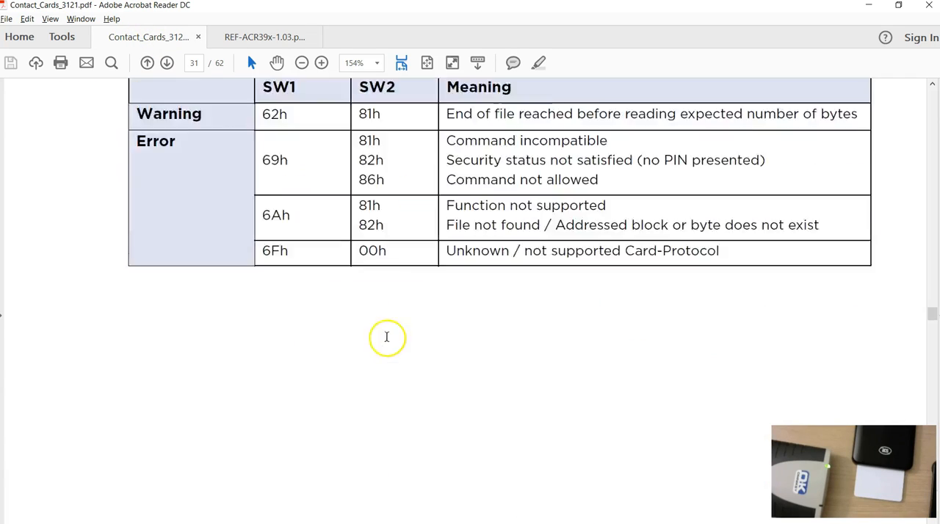
scroll(397, 345, down, 6)
scroll(415, 367, up, 6)
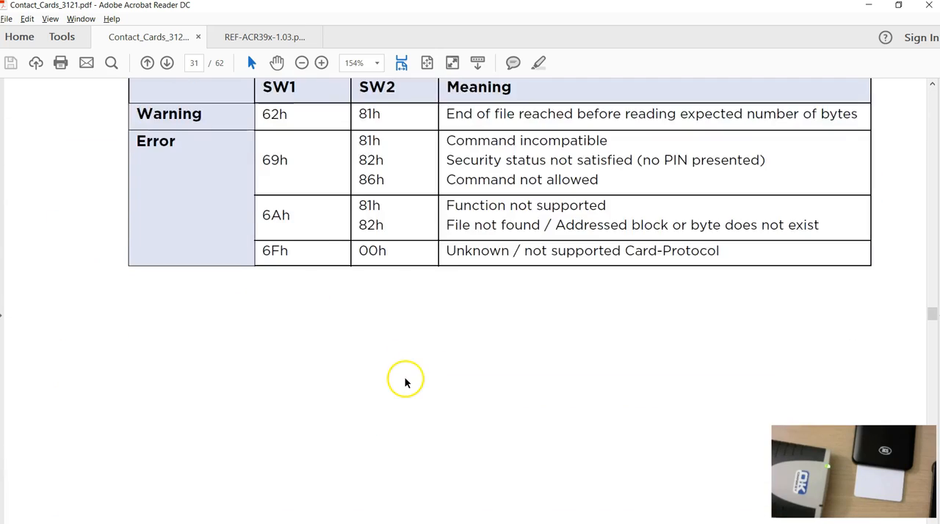
scroll(405, 382, up, 15)
scroll(419, 448, up, 15)
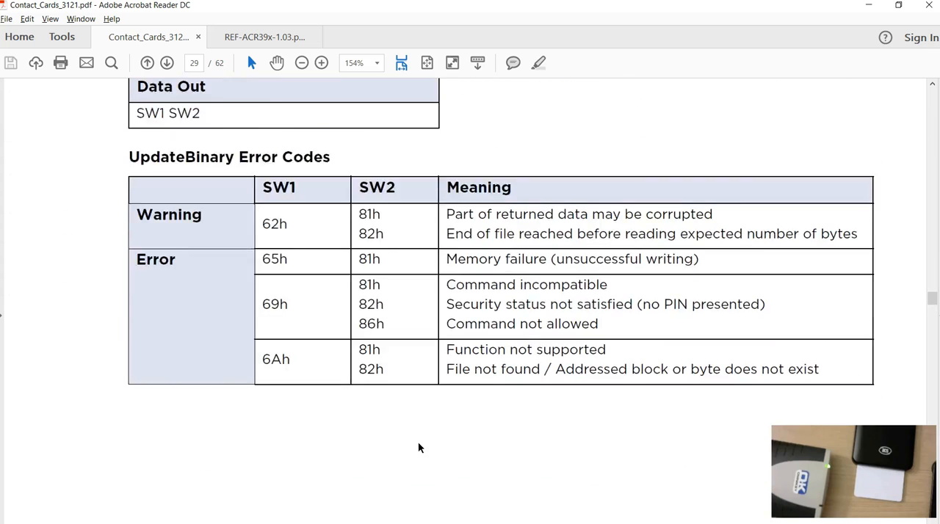
scroll(419, 446, up, 10)
scroll(418, 430, down, 3)
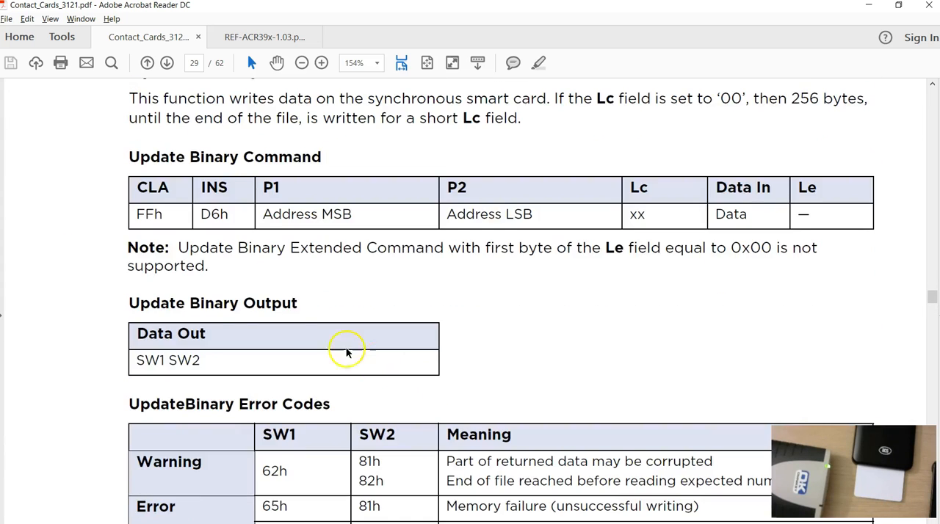
scroll(345, 352, up, 3)
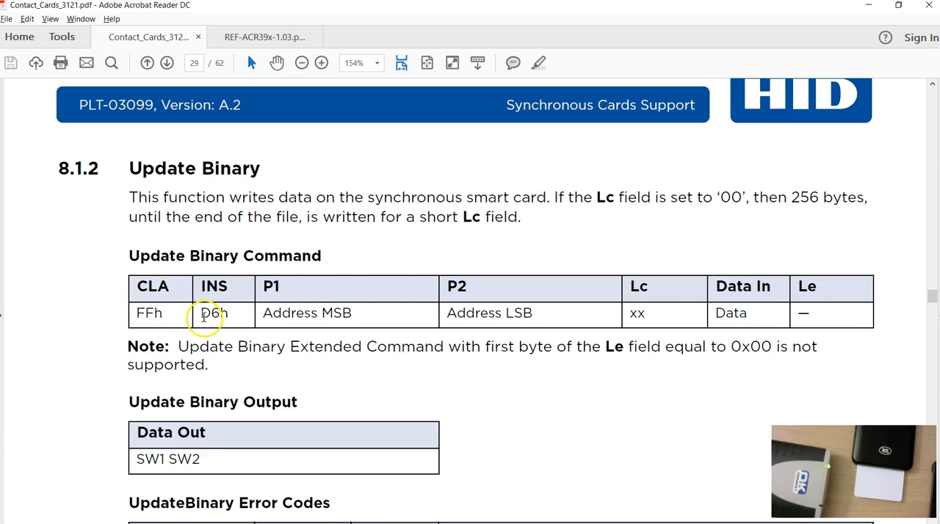
click(232, 36)
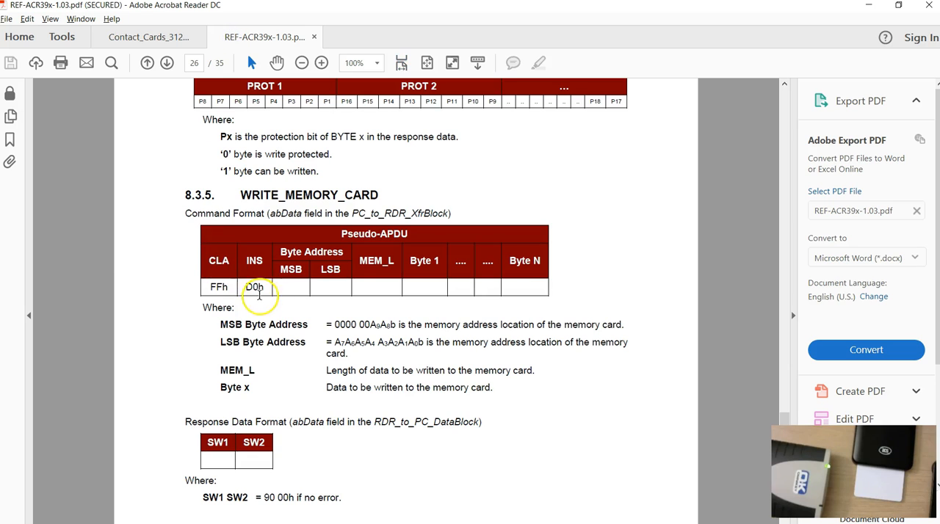
Compare WRITE_PROTECTION_MEMORY_CARD in the ACR39x manual with the Compare and Protect command in Contact_Cards_3121.pdf.
scroll(390, 390, down, 15)
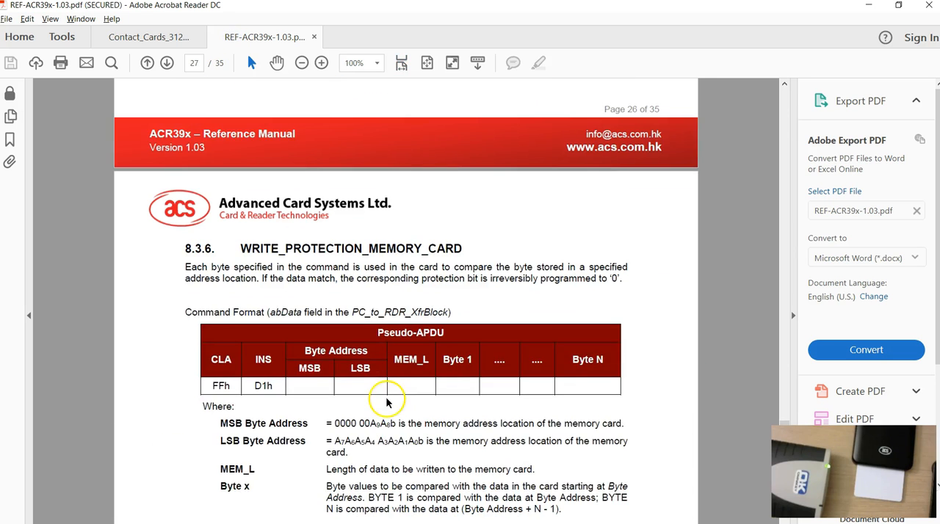
scroll(382, 397, down, 4)
scroll(369, 388, up, 1)
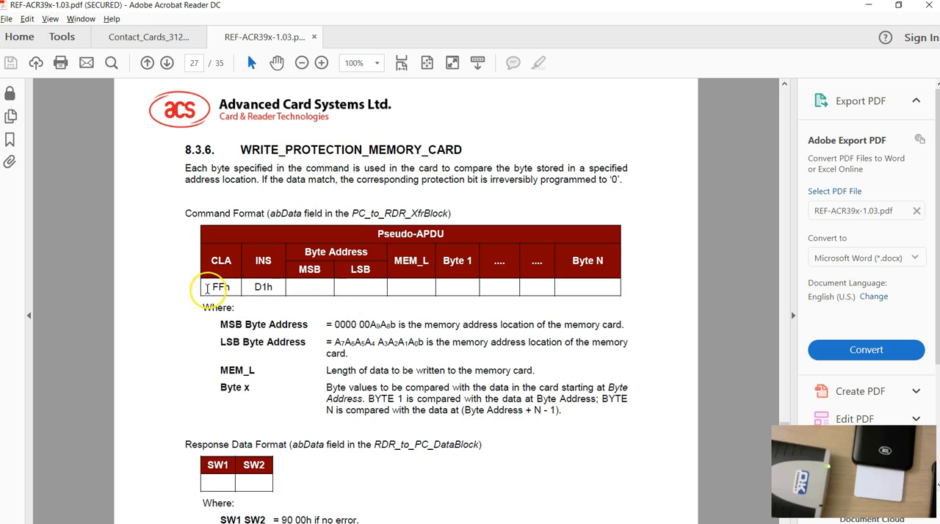
click(144, 36)
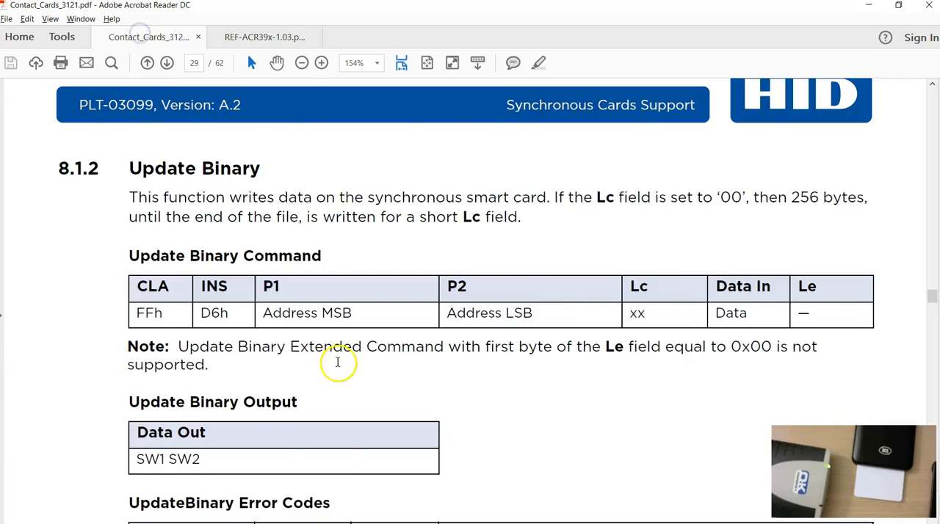
scroll(343, 368, down, 15)
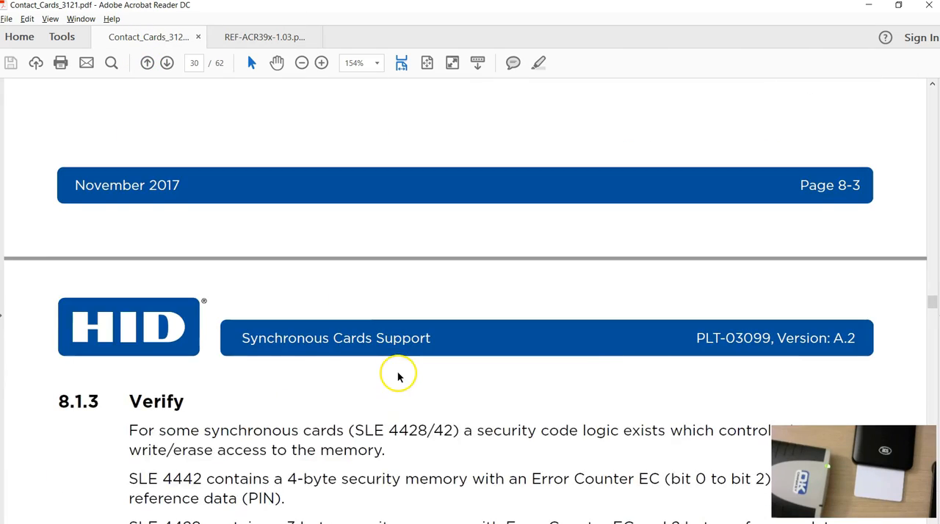
scroll(398, 376, down, 15)
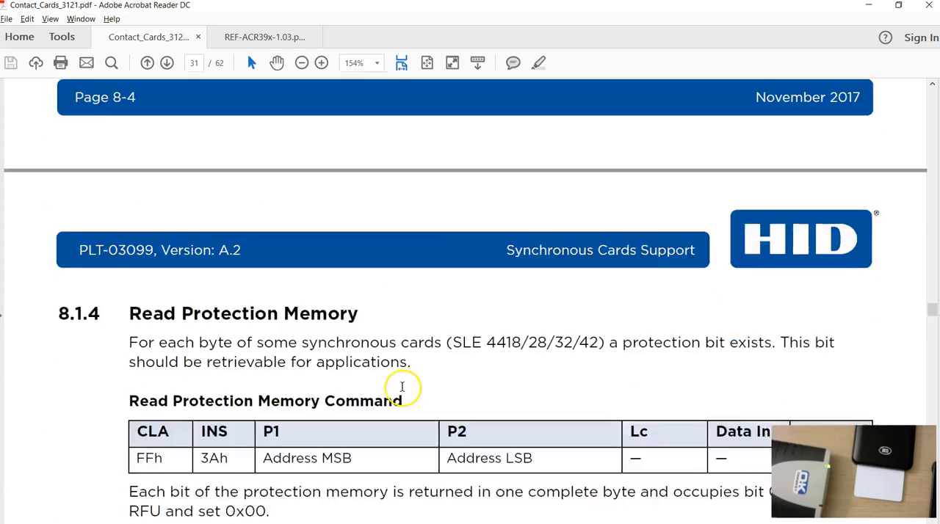
scroll(402, 387, down, 15)
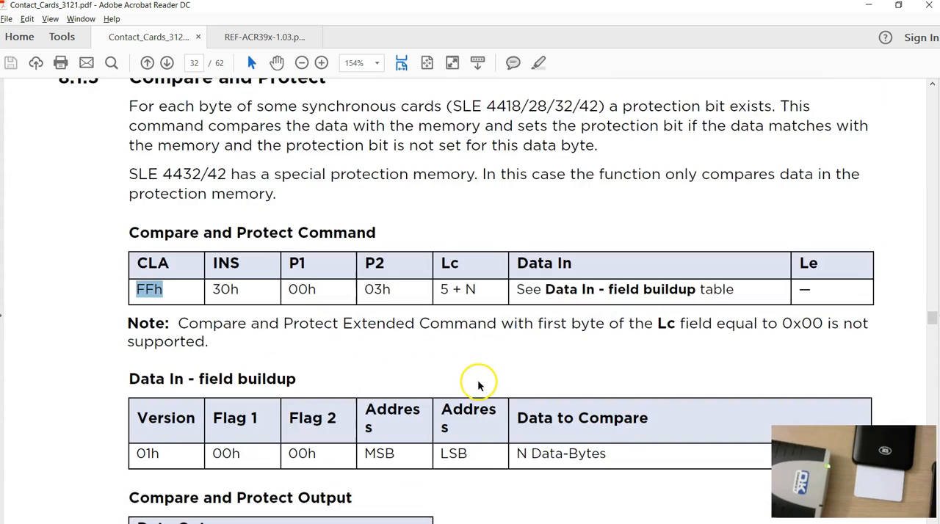
scroll(470, 385, up, 3)
Examine section 8.3.7 PRESENT_CODE_MEMORY_CARD and the cards it applies to in REF-ACR39x-1.03.pdf.
click(263, 39)
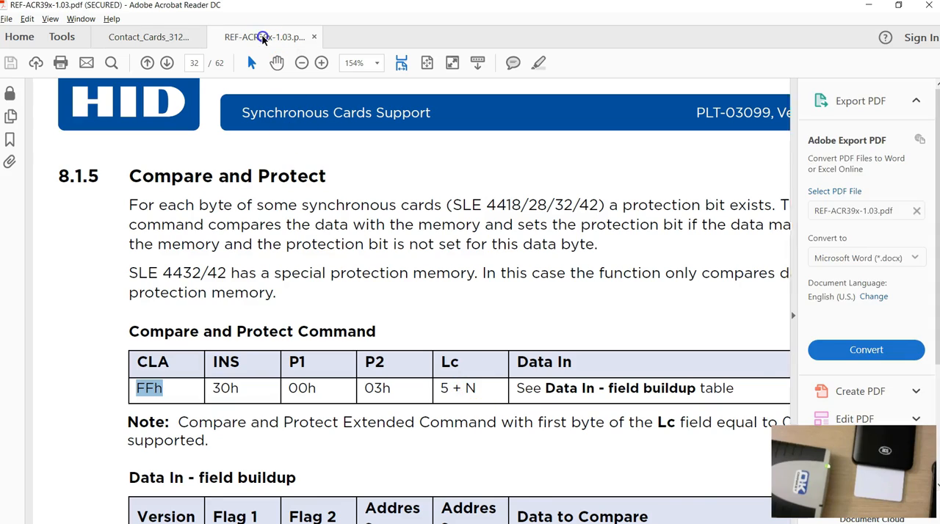
scroll(390, 323, down, 7)
scroll(416, 362, down, 7)
scroll(415, 365, up, 5)
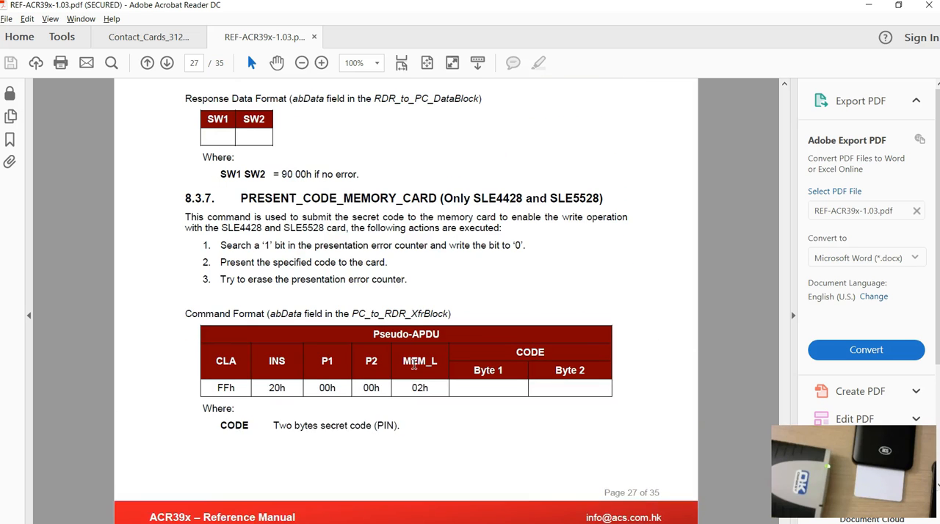
scroll(414, 364, up, 1)
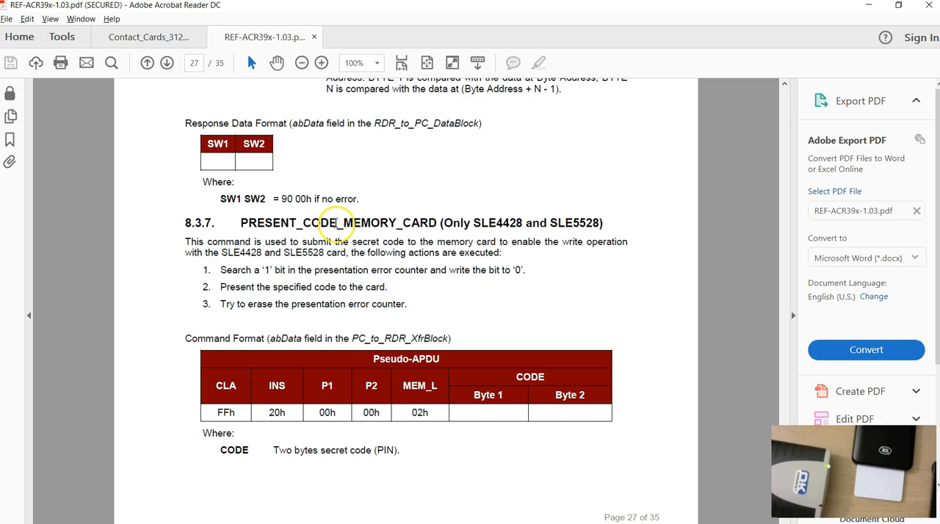
scroll(328, 340, down, 1)
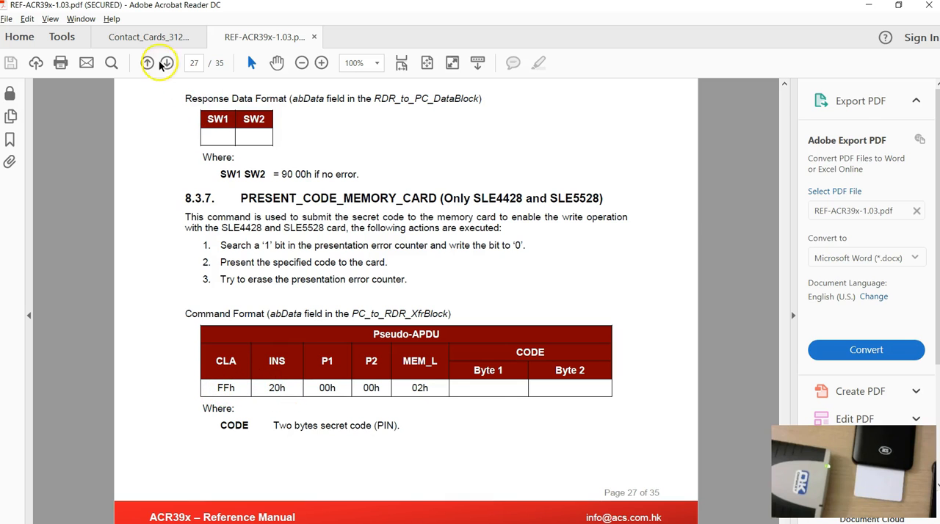
Find the Verify Command in Contact_Cards_3121.pdf and compare its format with PRESENT_CODE_MEMORY_CARD in REF-ACR39x-1.03.pdf.
click(147, 37)
scroll(355, 370, down, 6)
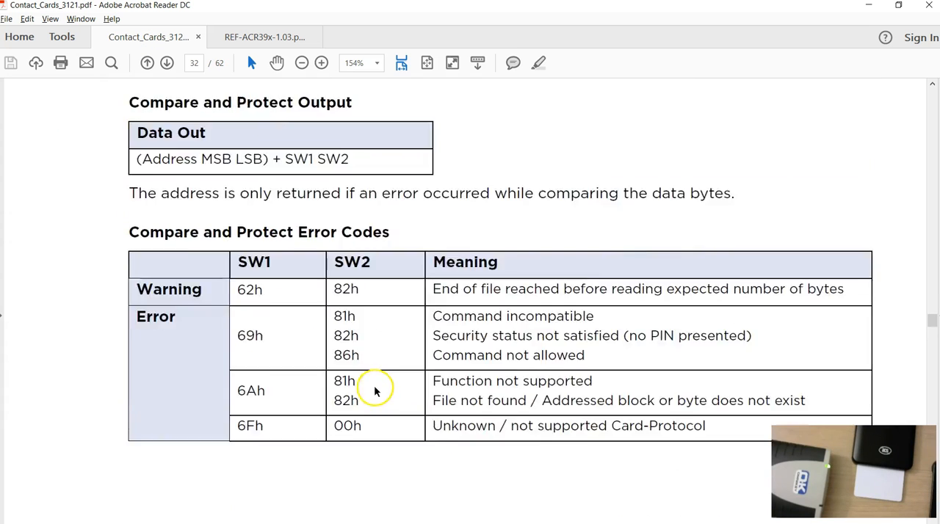
scroll(374, 390, up, 9)
scroll(374, 439, up, 15)
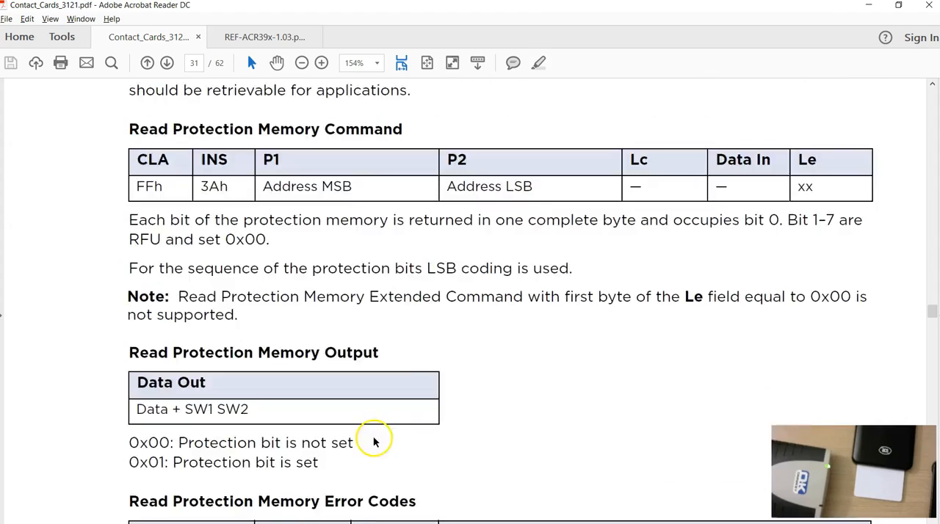
scroll(374, 441, up, 12)
scroll(377, 430, down, 4)
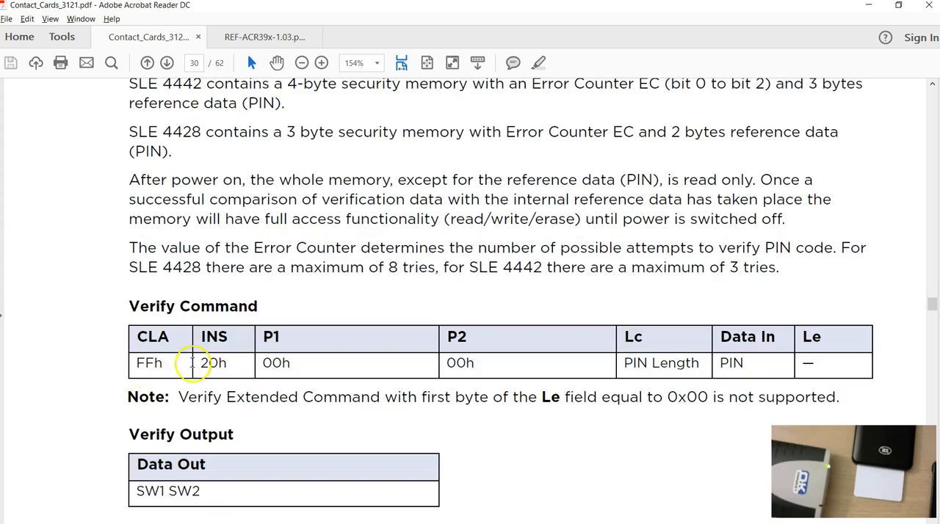
click(227, 38)
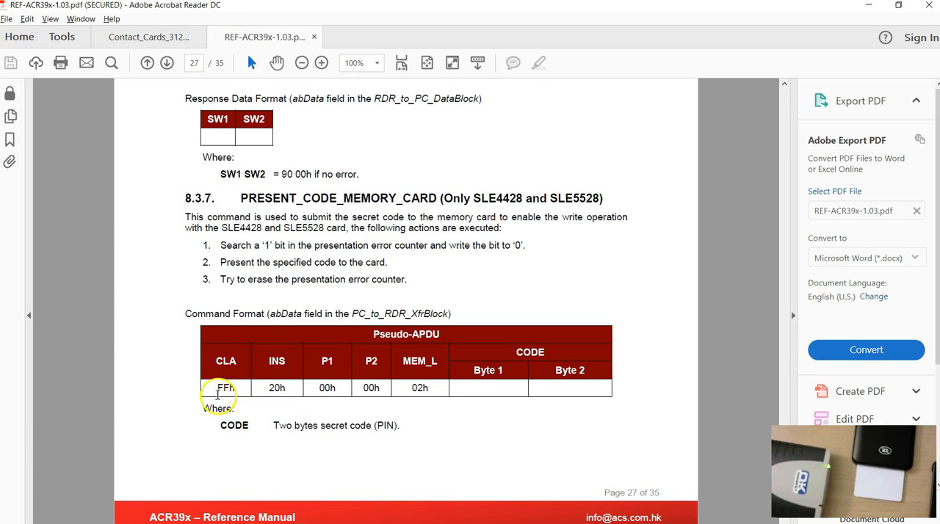
click(141, 35)
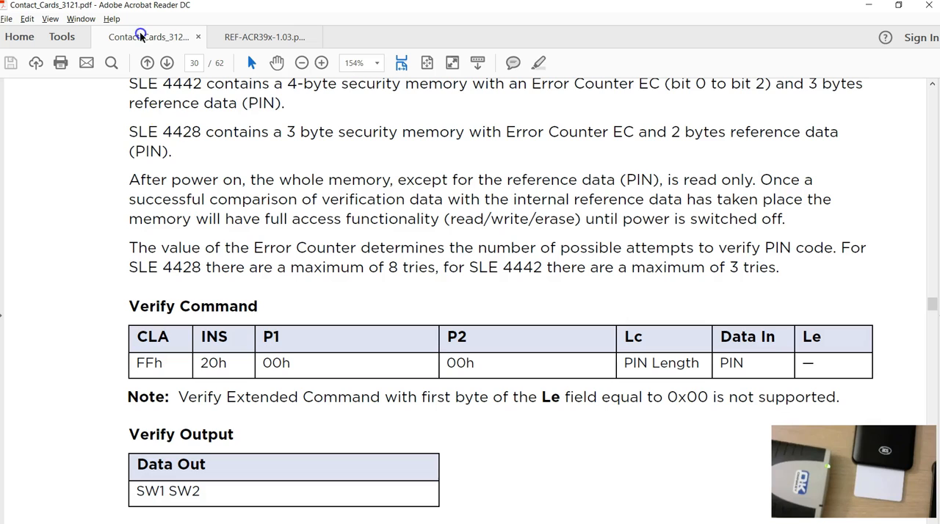
Compare section 8.4.3 READ_PRESENTATION_ERROR_COUNTER_MEMORY_CARD in REF-ACR39x-1.03.pdf with the Verify Command in Contact_Cards_3121.pdf.
click(233, 36)
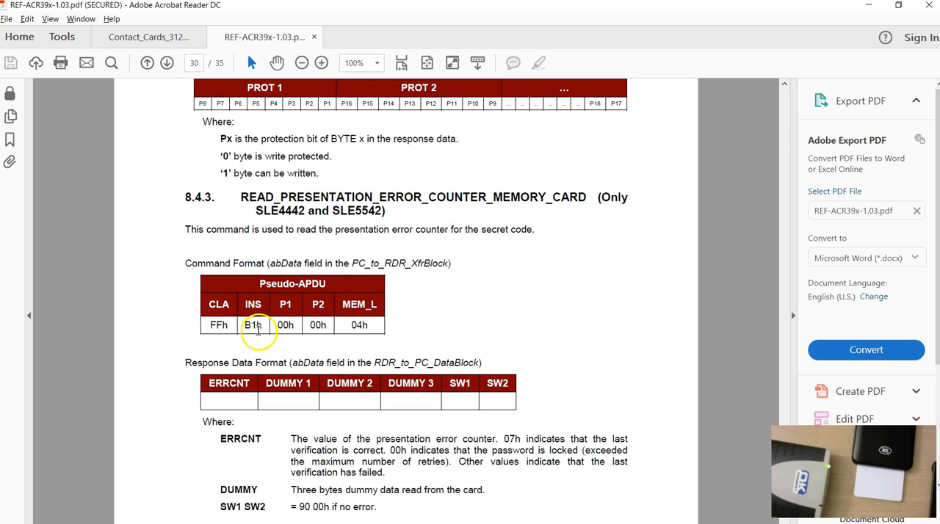
click(128, 38)
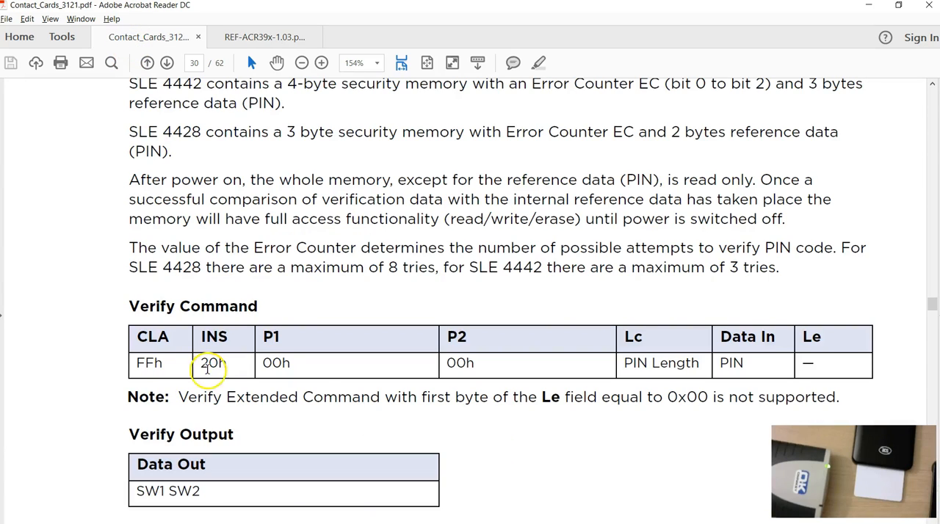
click(240, 37)
Find section 8.4.4 READ_PROTECTION_BITS in the ACR39x manual and compare it with section 8.1.4 Read Protection Memory in Contact_Cards_3121.pdf.
scroll(390, 360, down, 6)
scroll(371, 385, down, 2)
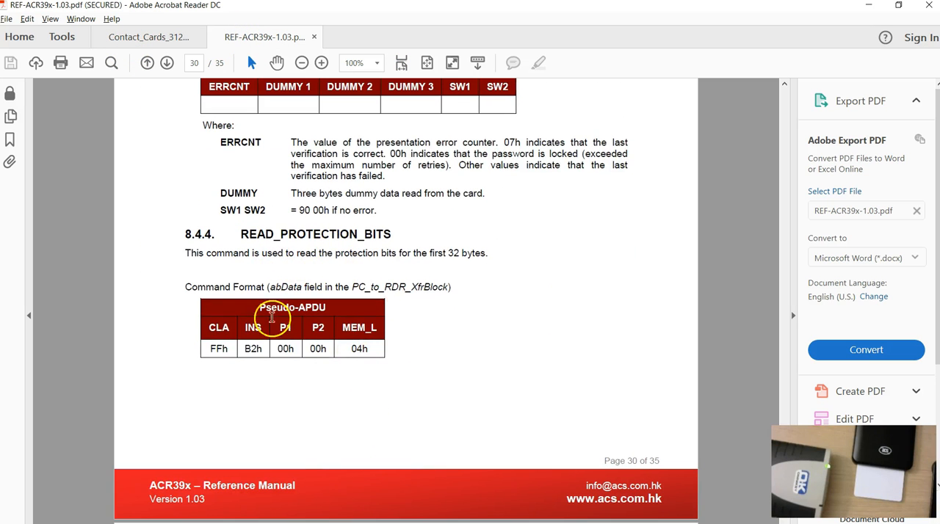
click(124, 37)
scroll(316, 313, down, 4)
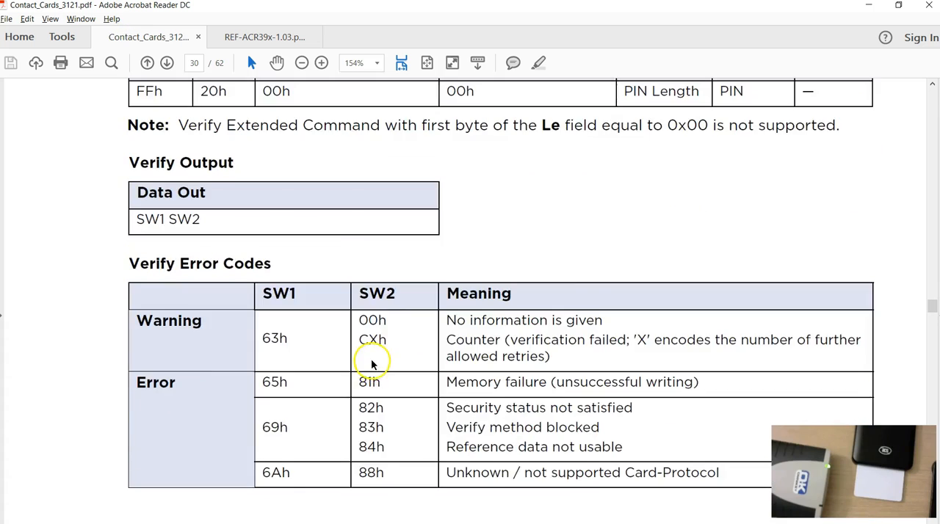
scroll(372, 365, down, 8)
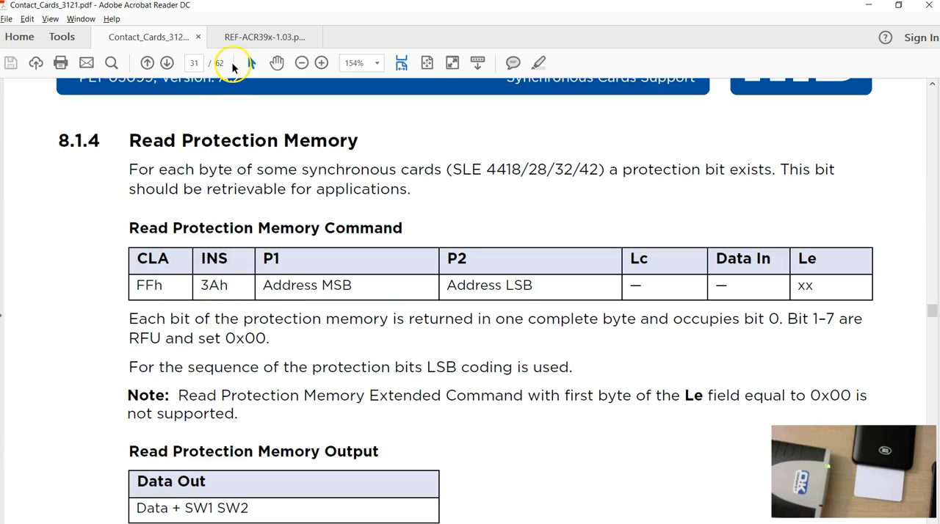
click(233, 37)
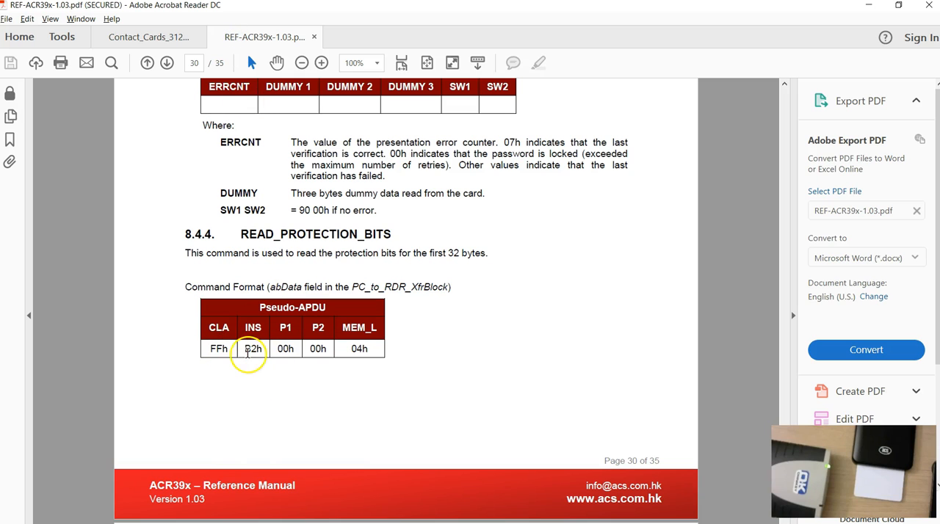
Examine the command and response formats of READ_PROTECTION_BITS, and return to section 8.1.4 Read Protection Memory in Contact_Cards_3121.pdf.
scroll(460, 346, down, 2)
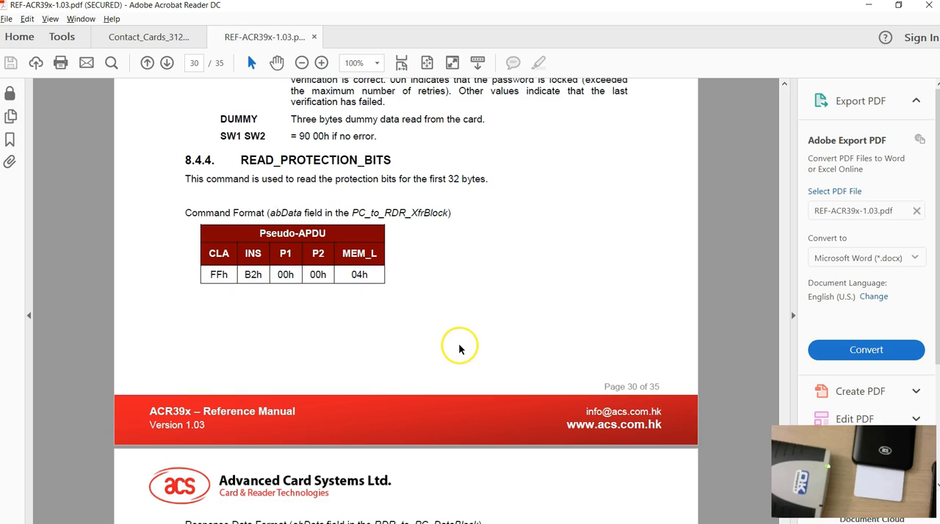
drag(212, 275, 360, 283)
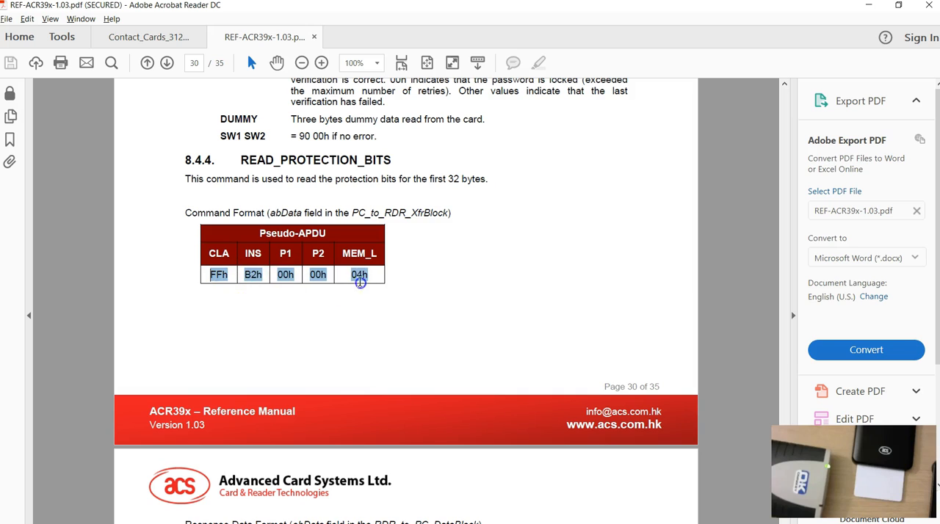
click(239, 293)
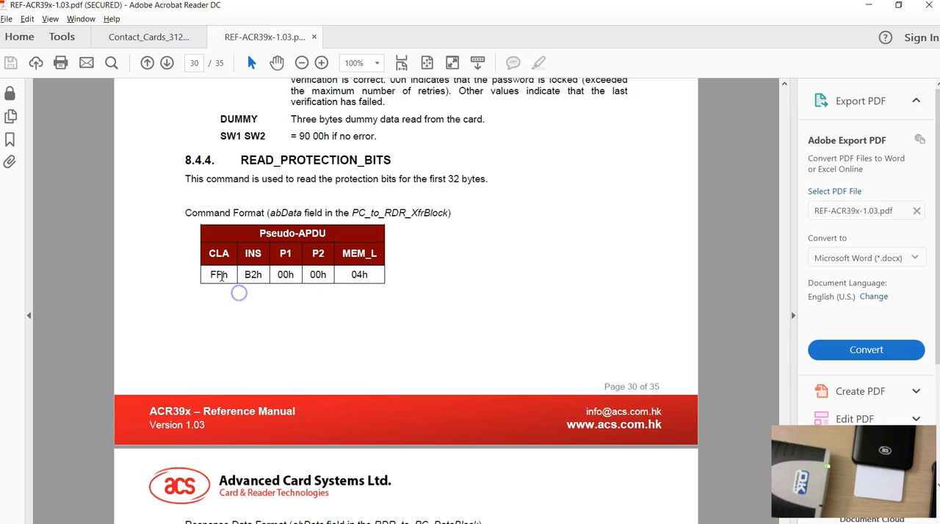
scroll(394, 352, down, 2)
scroll(394, 353, up, 5)
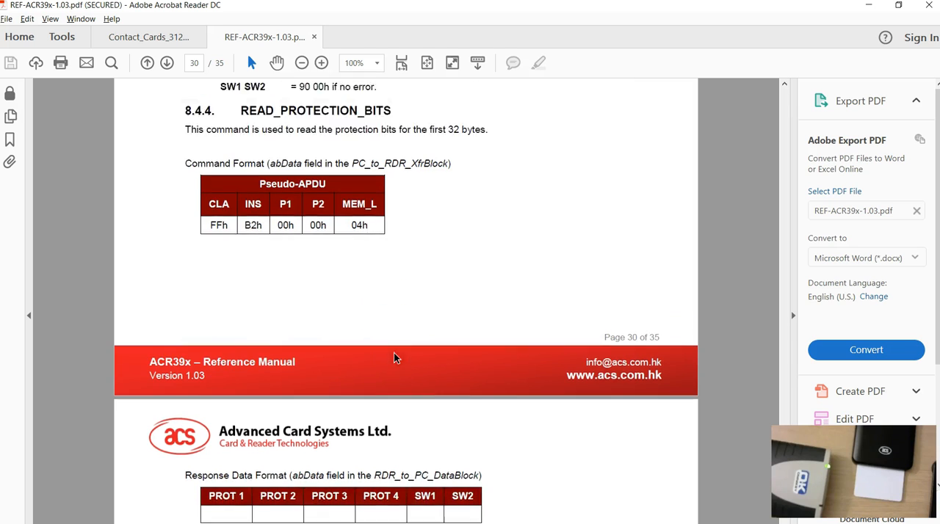
scroll(397, 374, up, 4)
scroll(405, 395, down, 5)
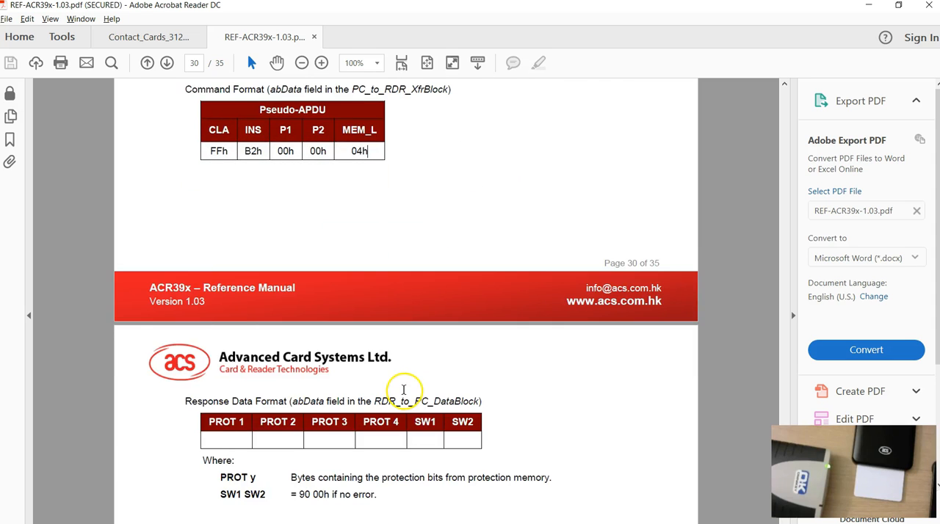
scroll(419, 393, up, 4)
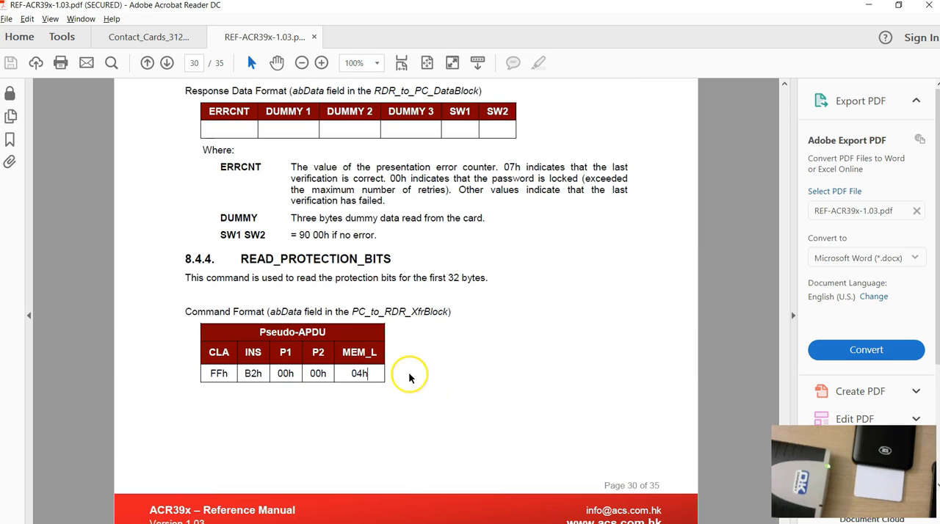
click(136, 37)
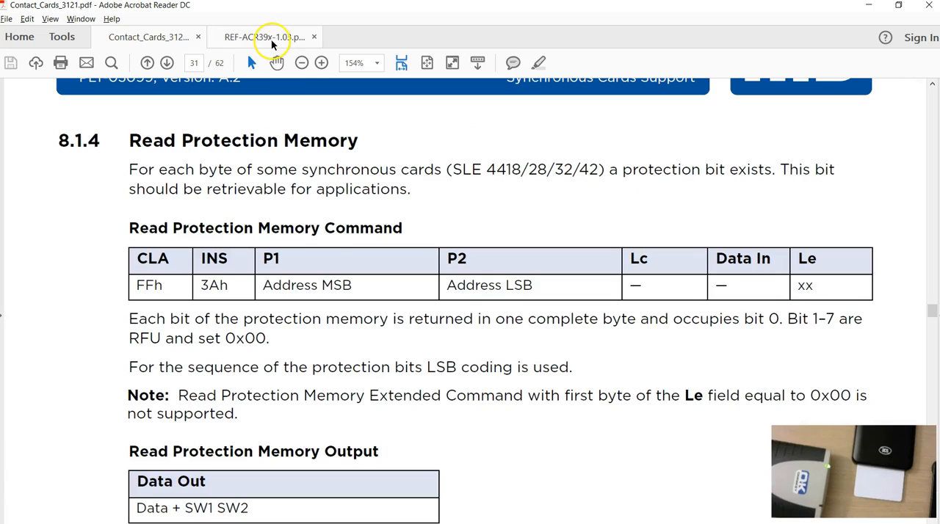